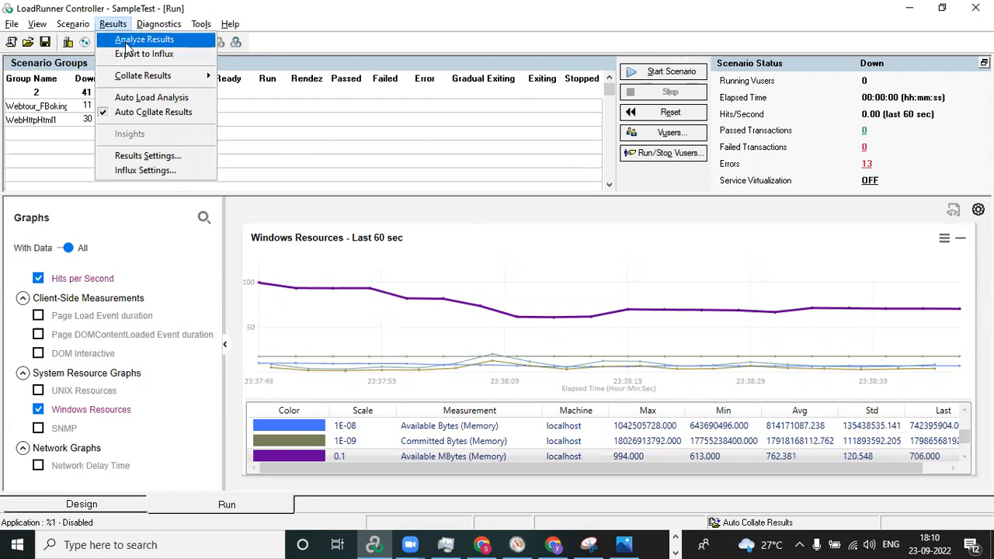
# Step: Open the scenario results in LoadRunner Analysis and review the Summary Report down to the HTTP responses
pyautogui.click(128, 40)
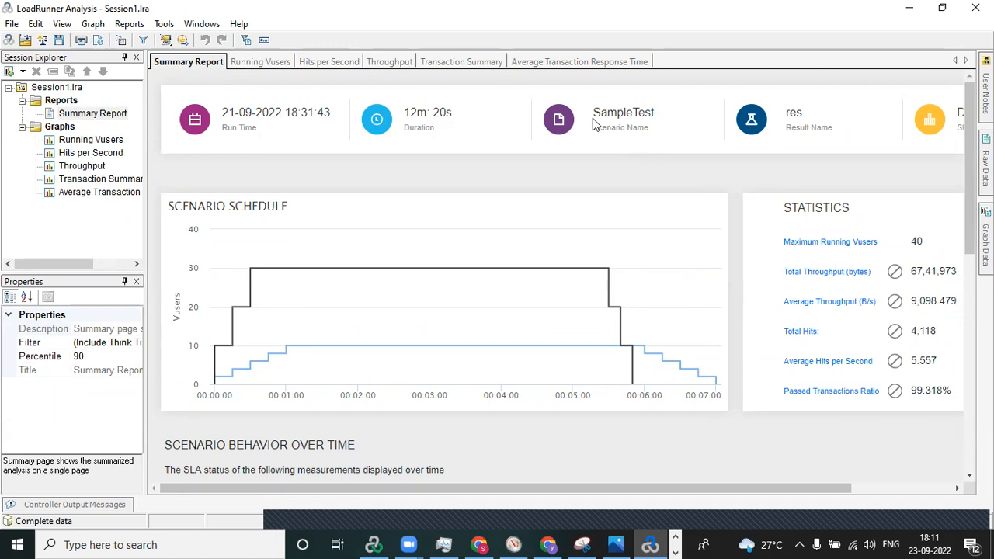
pyautogui.moveTo(985, 164)
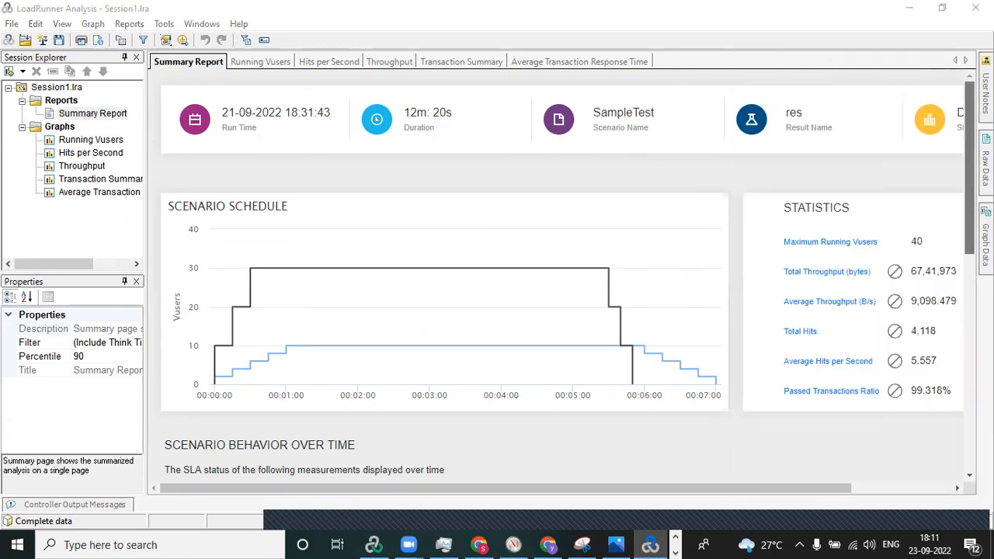
pyautogui.scroll(-1, 808, 209)
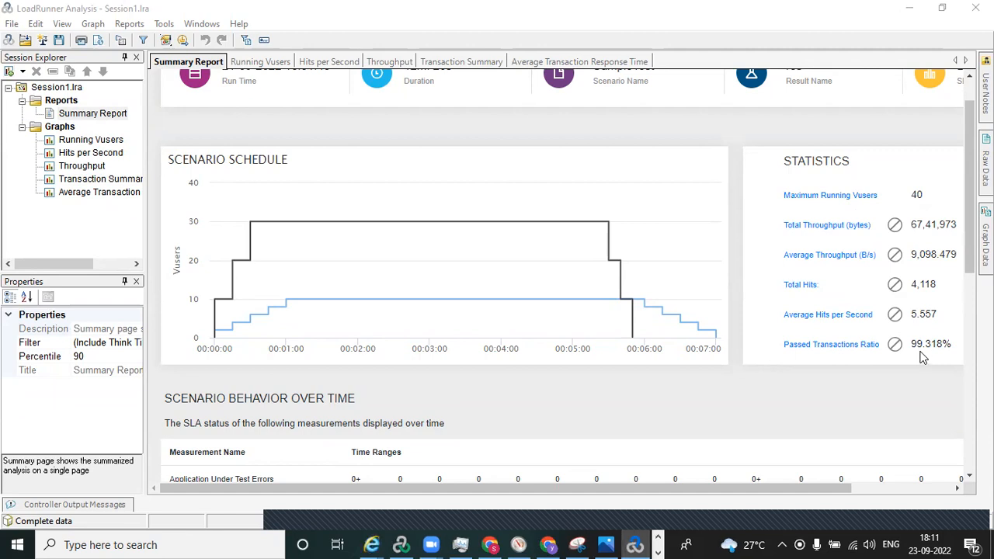
pyautogui.moveTo(969, 264); pyautogui.dragTo(967, 475)
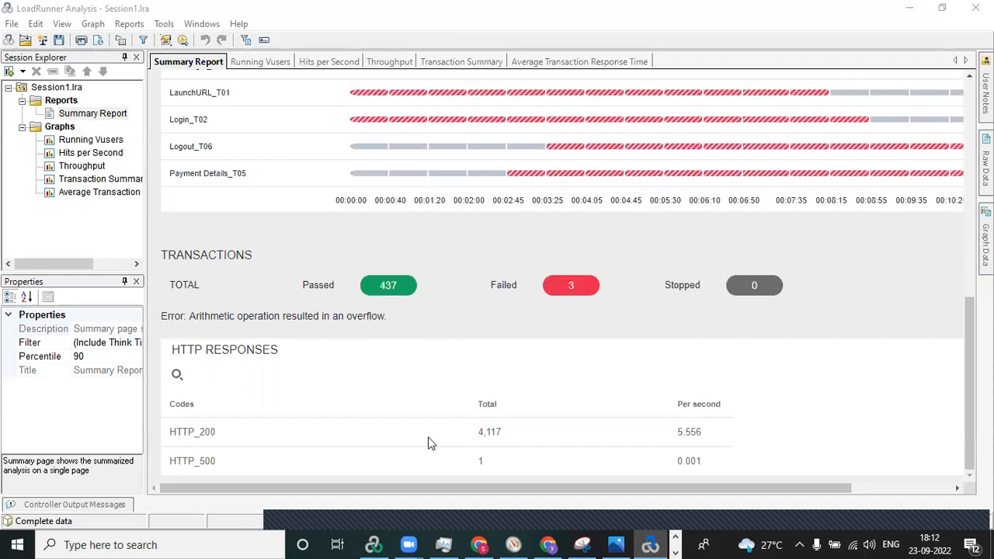
# Step: View the Transaction Summary and Average Transaction Response Time graphs, and return to the transaction section of the Summary Report
pyautogui.click(82, 180)
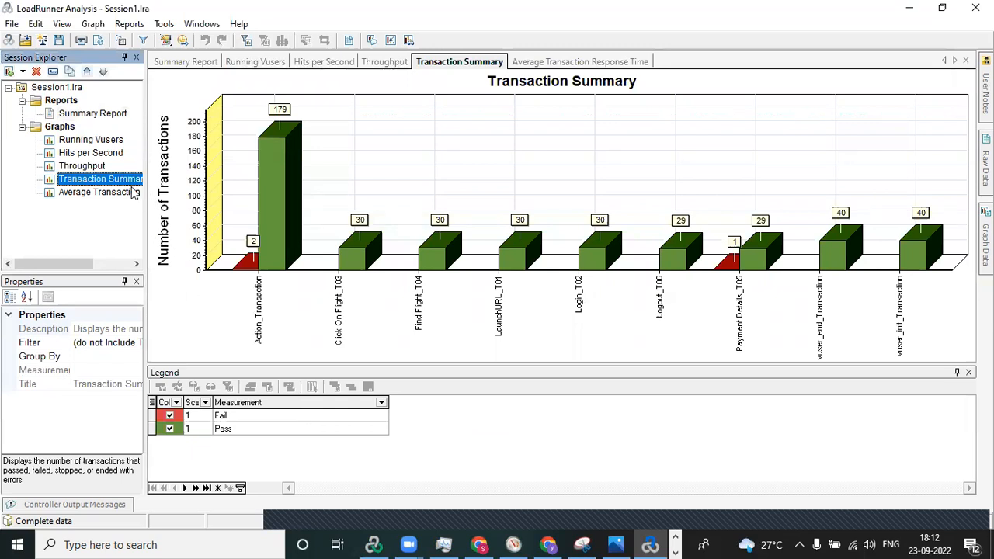
pyautogui.click(114, 194)
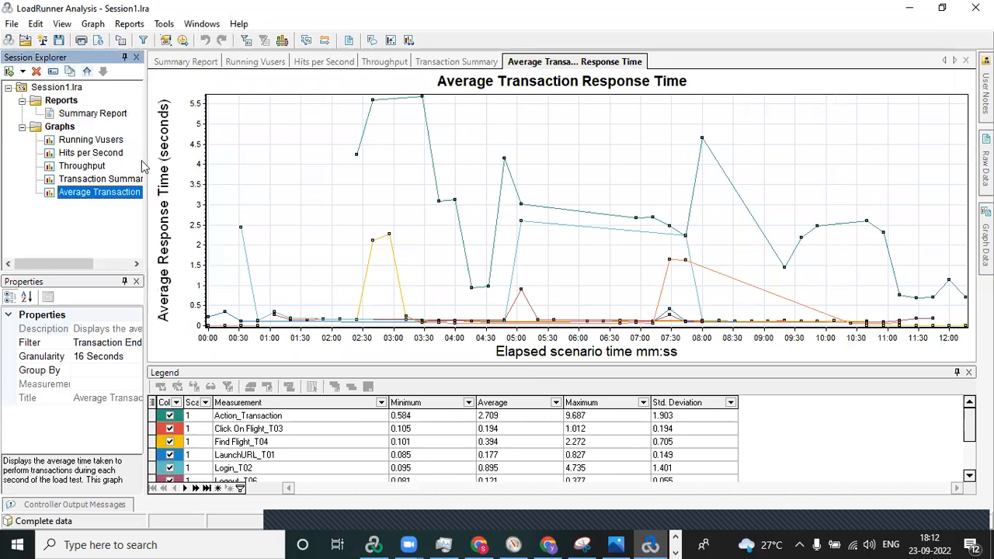
pyautogui.click(93, 114)
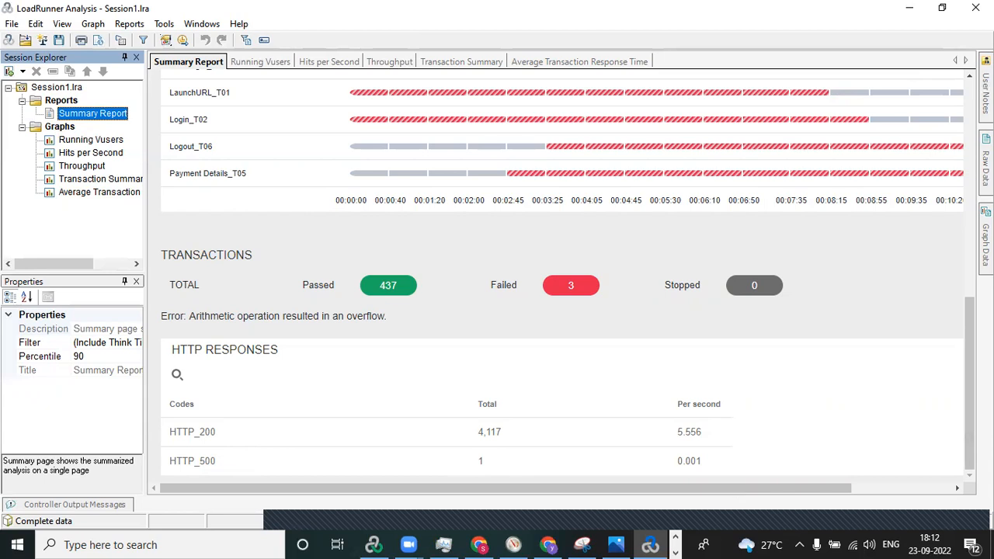
pyautogui.scroll(1, 970, 373)
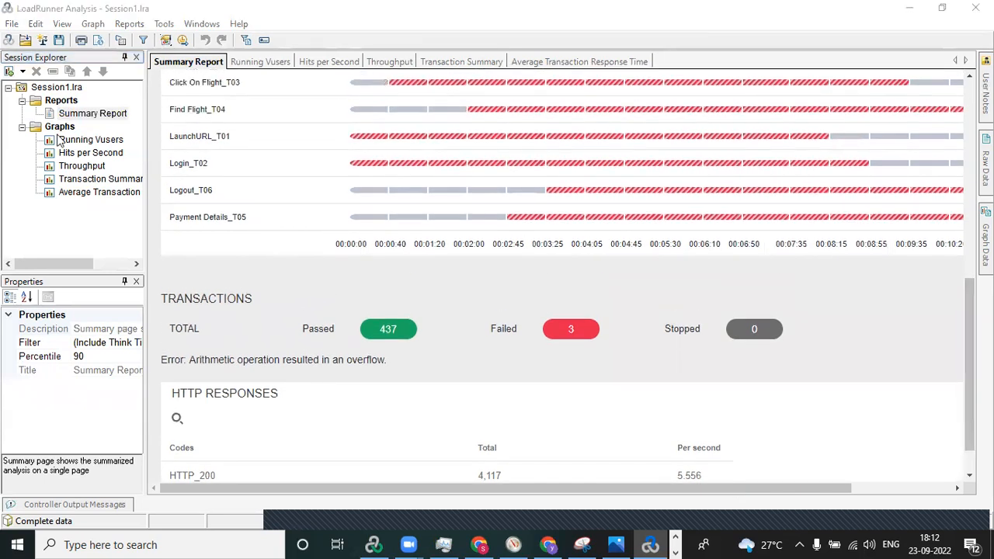
# Step: Examine the Average Transaction Response Time graph, highlighting the LaunchURL_T01, Login_T02 and Payment Details_T05 measurements in its legend
pyautogui.doubleClick(99, 193)
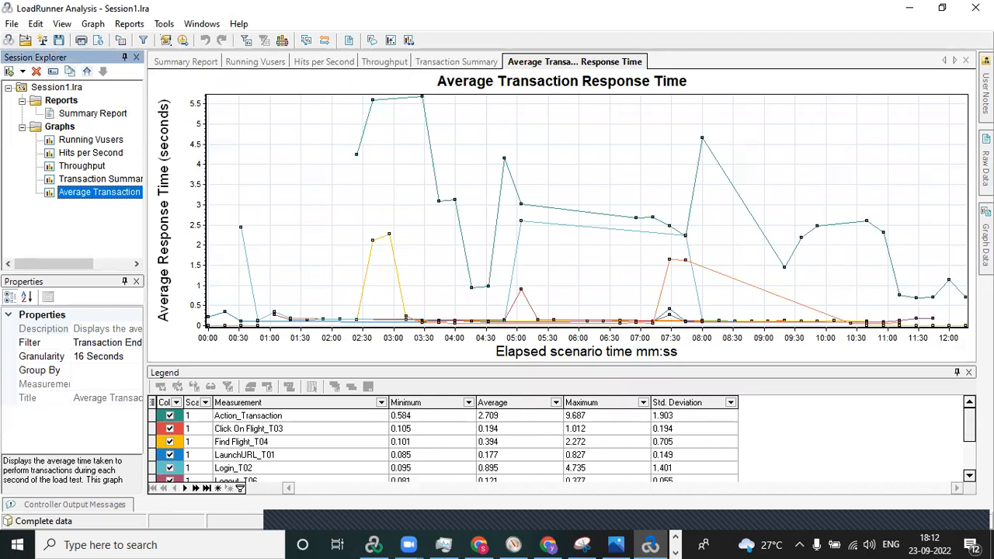
pyautogui.moveTo(969, 429)
pyautogui.mouseDown()
pyautogui.moveTo(969, 460)
pyautogui.moveTo(969, 431)
pyautogui.mouseUp()
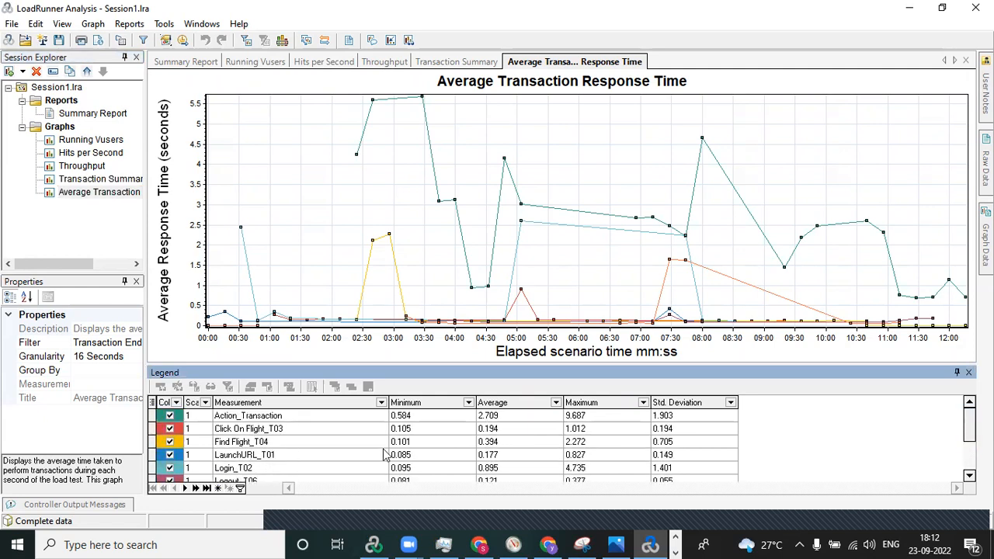
pyautogui.click(510, 459)
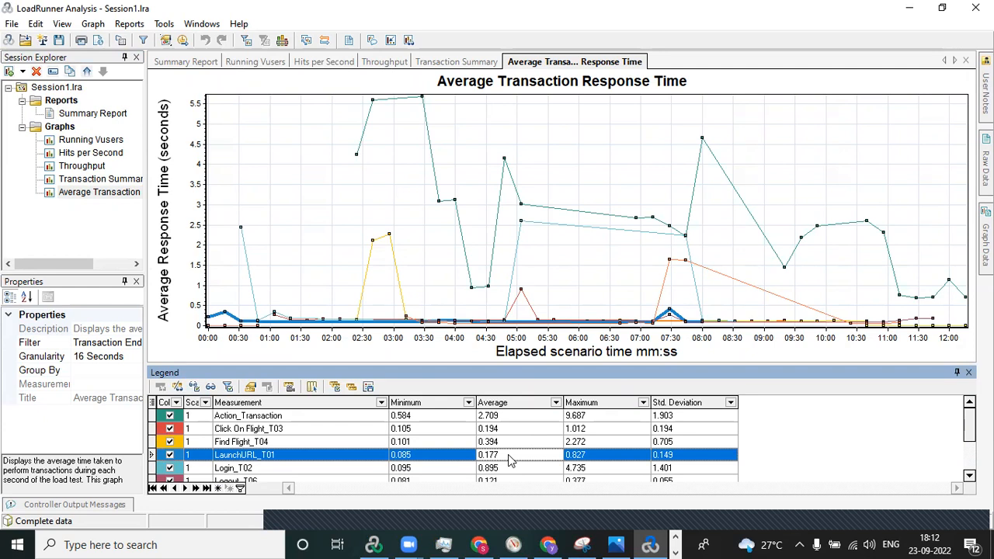
pyautogui.click(505, 470)
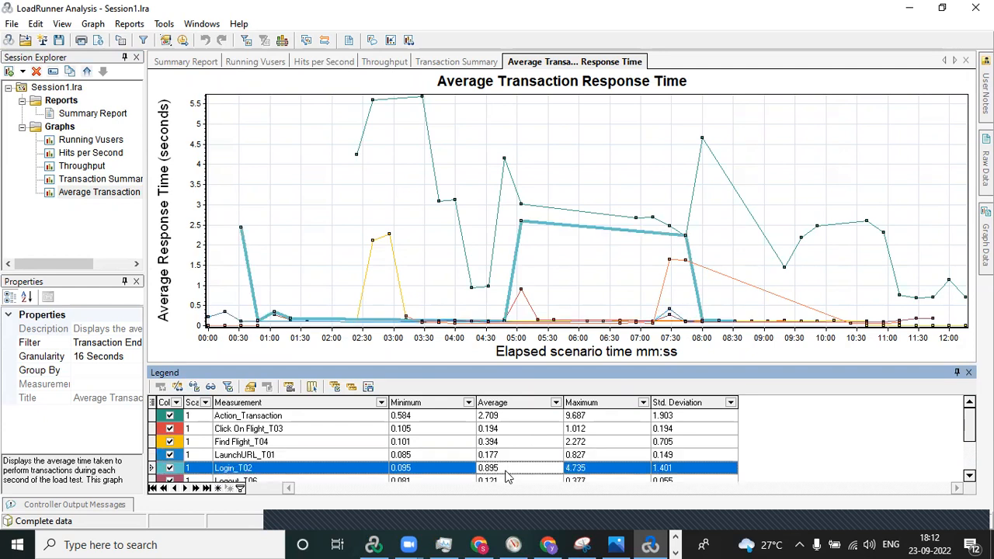
pyautogui.click(970, 475)
pyautogui.click(969, 476)
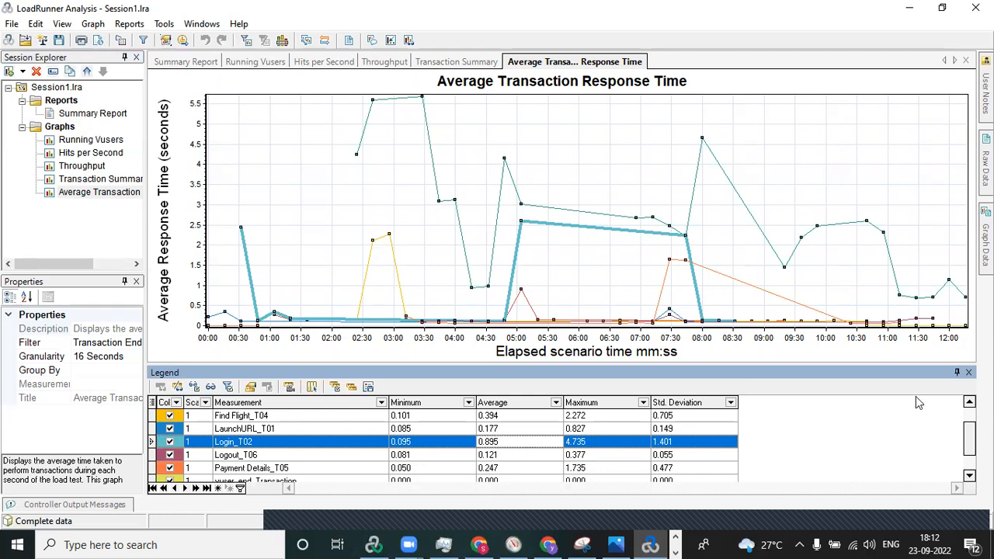
pyautogui.click(969, 402)
pyautogui.click(970, 402)
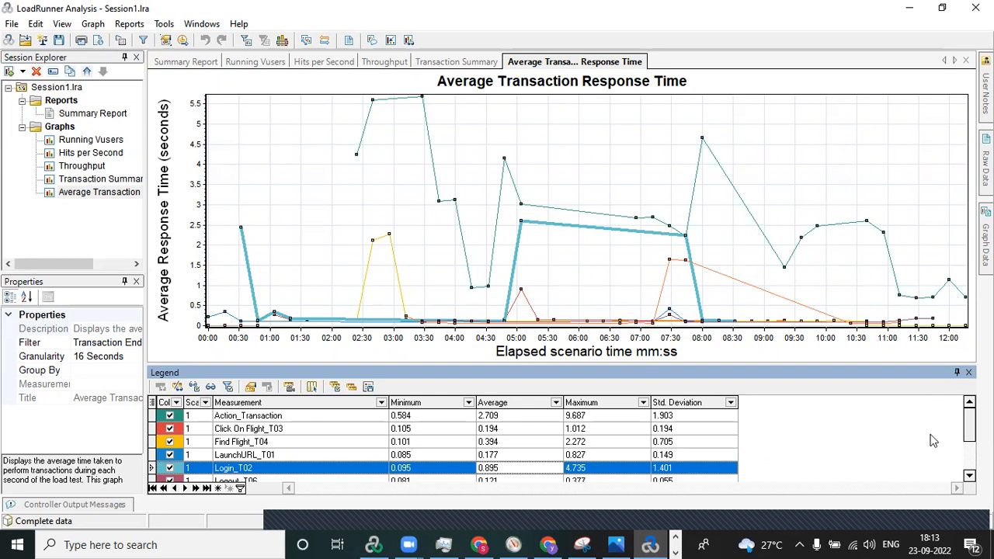
pyautogui.scroll(-3, 970, 426)
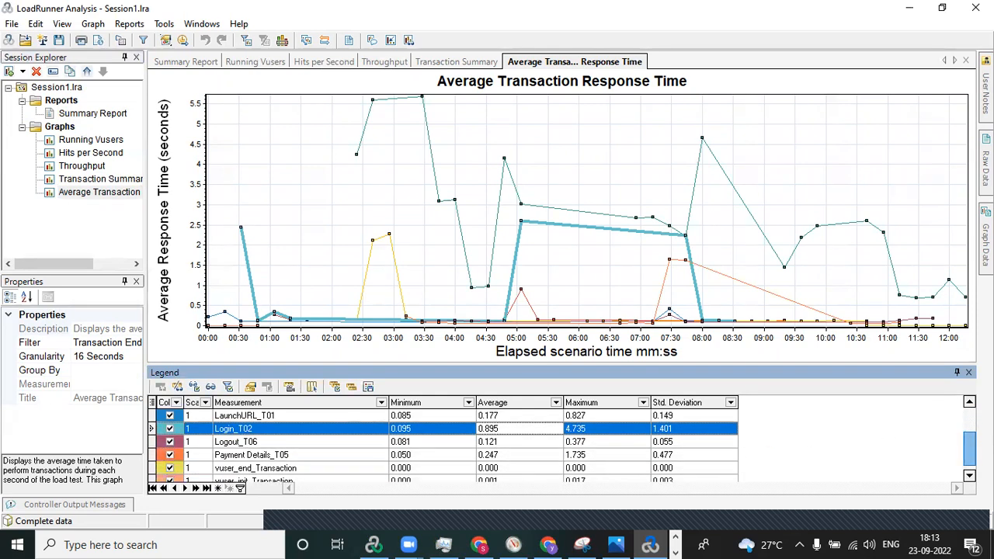
pyautogui.click(507, 456)
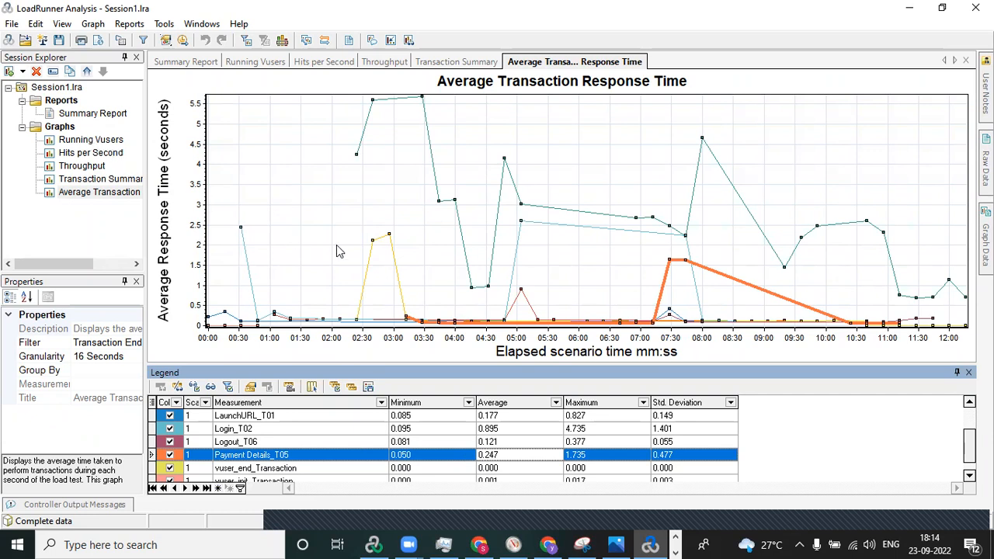
# Step: View the Running Vusers graph, and set up a merge of the Hits per Second graph with Throughput
pyautogui.click(90, 140)
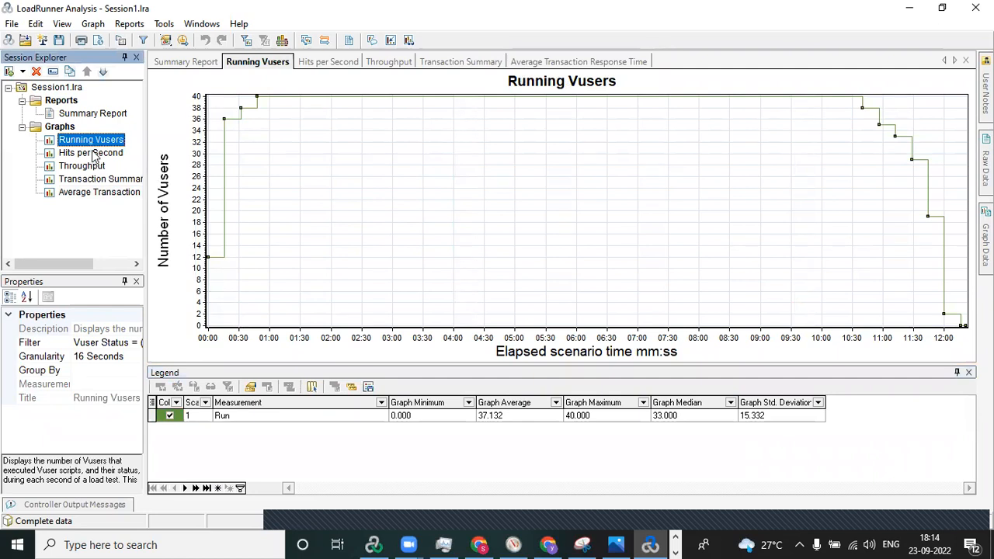
pyautogui.click(94, 156)
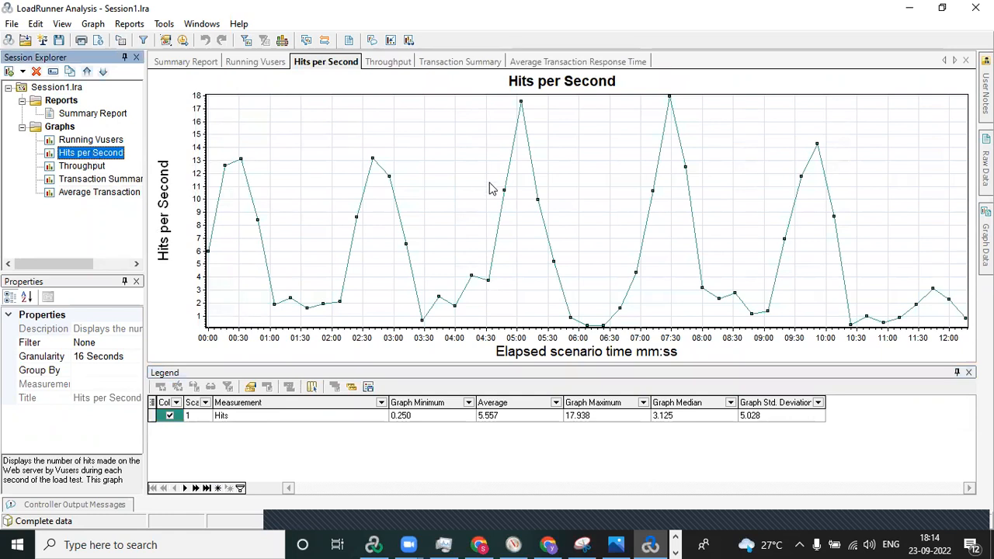
pyautogui.rightClick(441, 177)
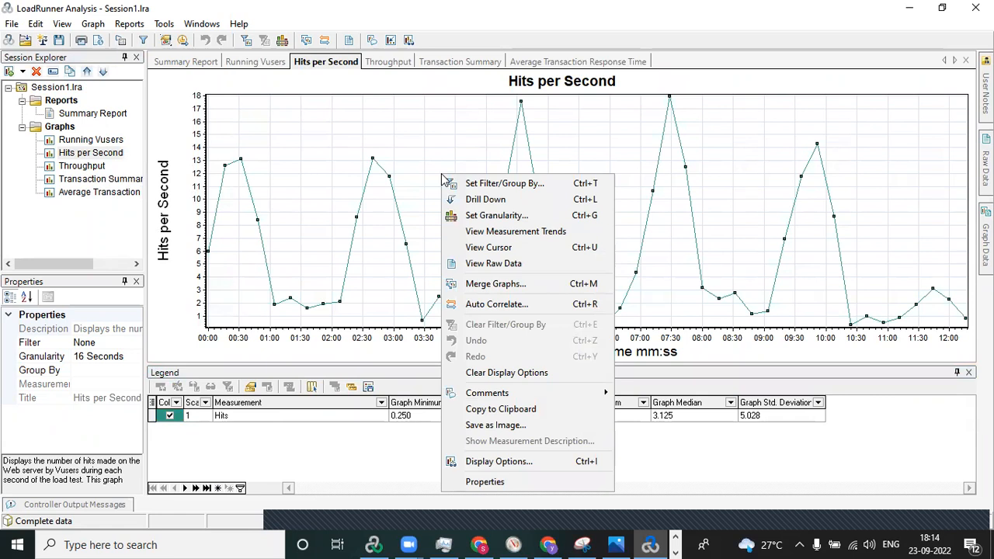
pyautogui.click(525, 289)
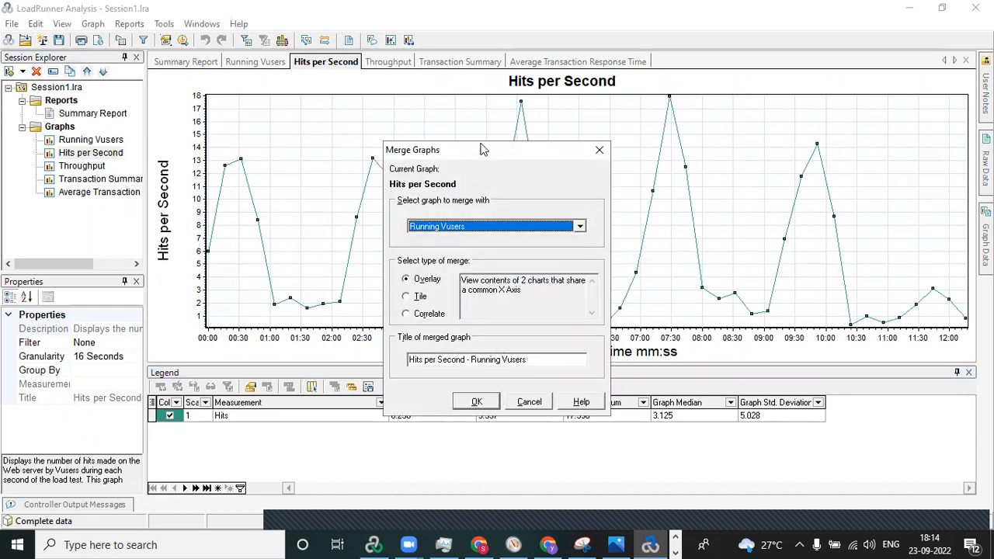
pyautogui.moveTo(482, 149); pyautogui.dragTo(476, 107)
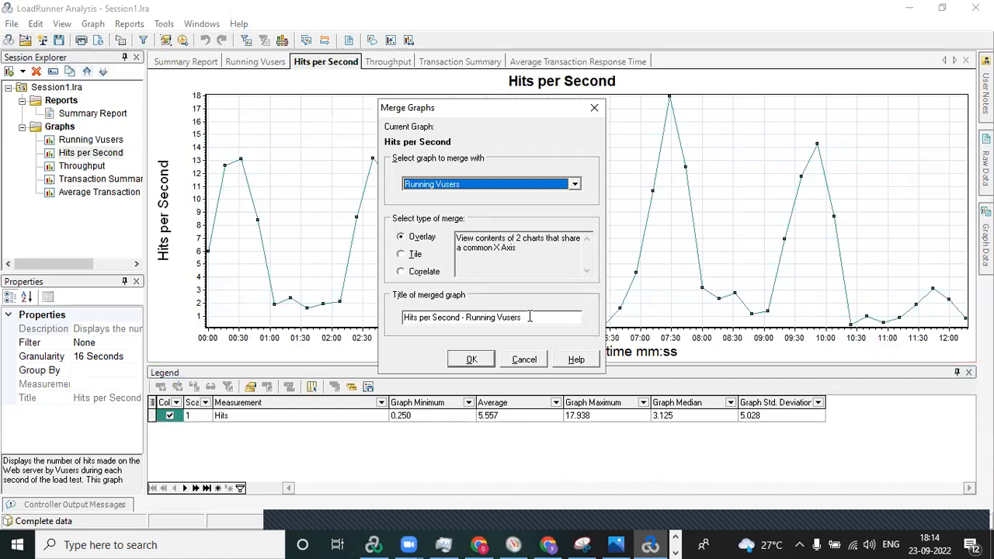
pyautogui.click(574, 184)
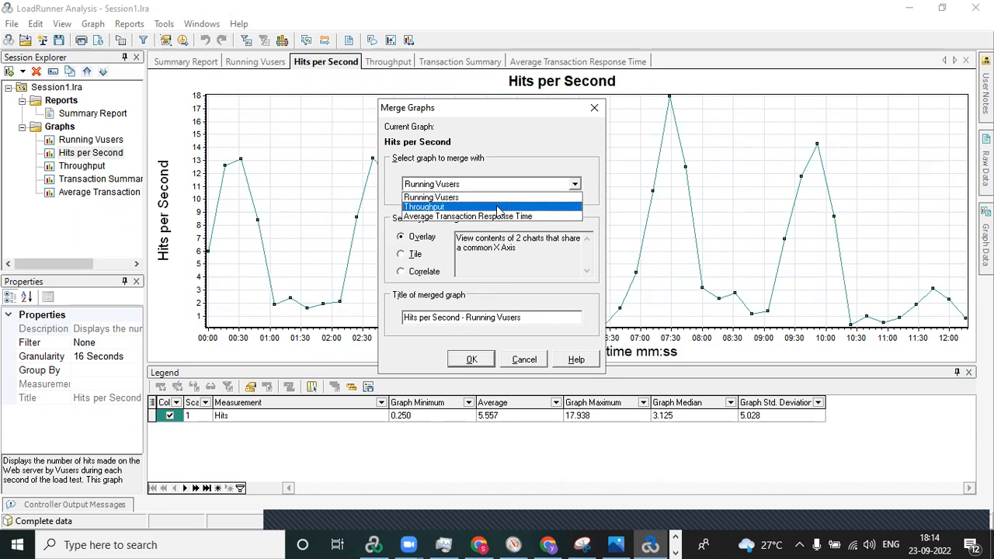
pyautogui.click(497, 207)
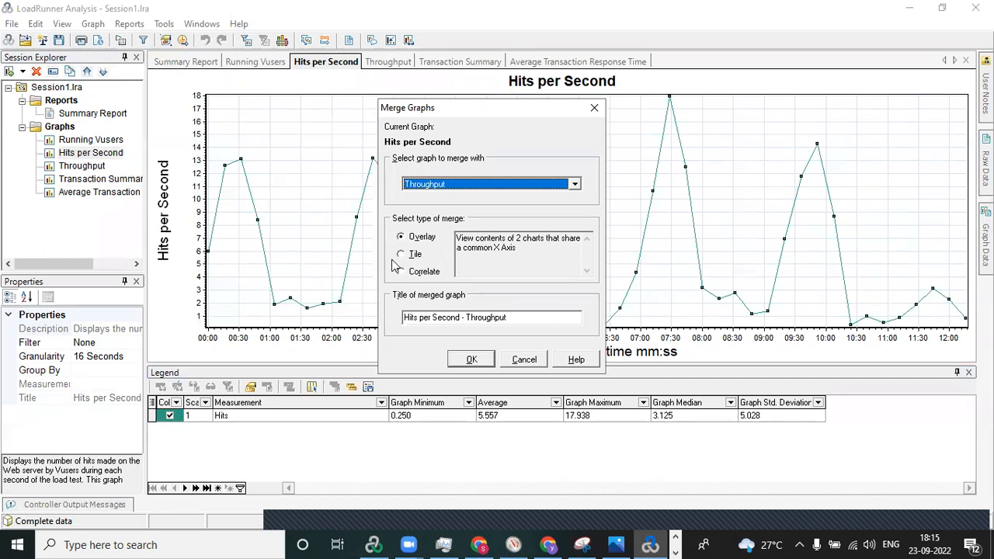
# Step: Compare the descriptions of the Tile, Overlay and Correlate merge types, and create the merged graph as an Overlay
pyautogui.click(401, 255)
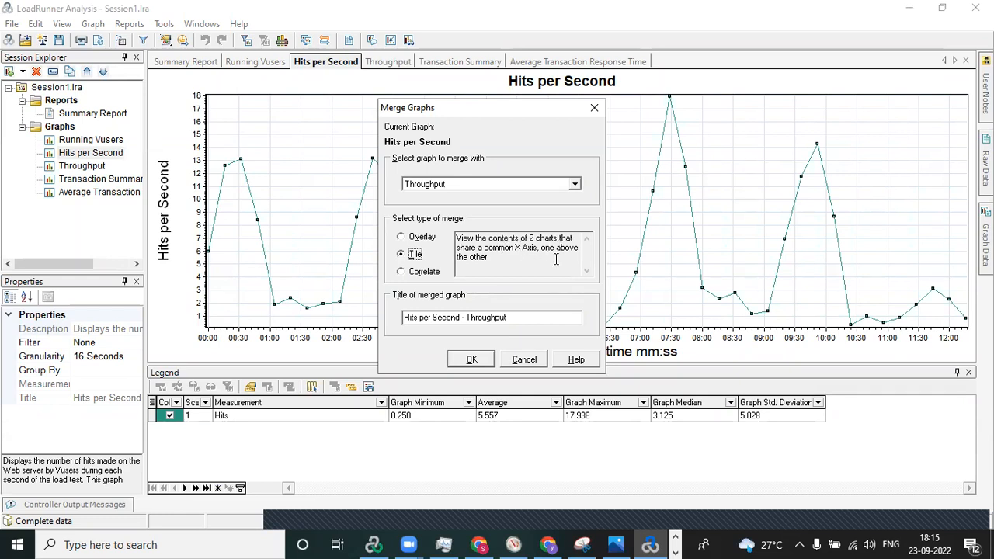
pyautogui.click(421, 241)
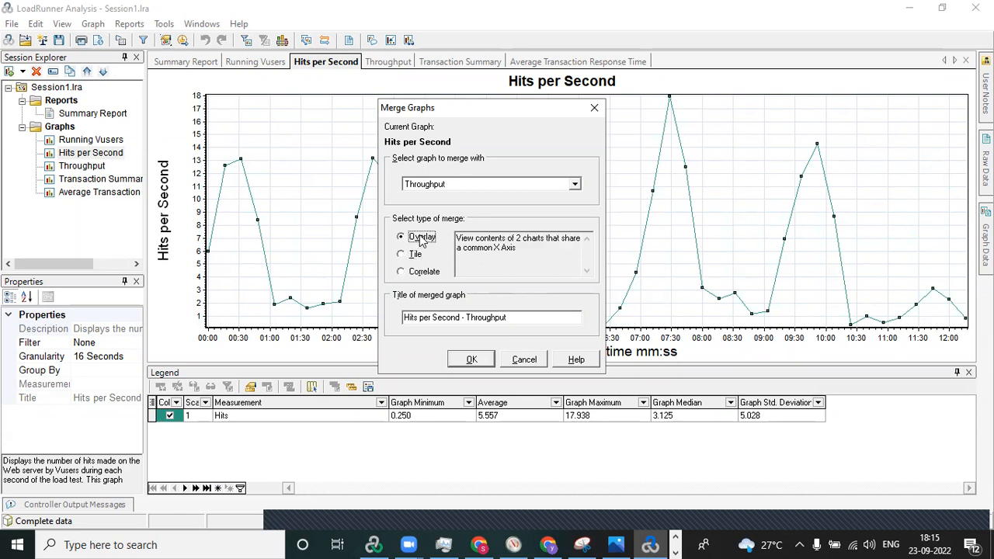
pyautogui.click(402, 257)
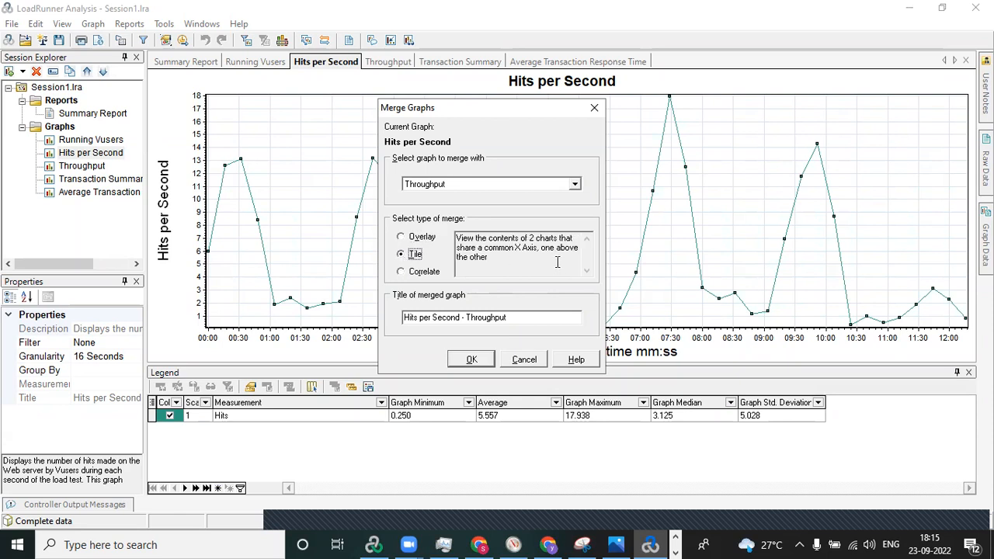
pyautogui.click(418, 278)
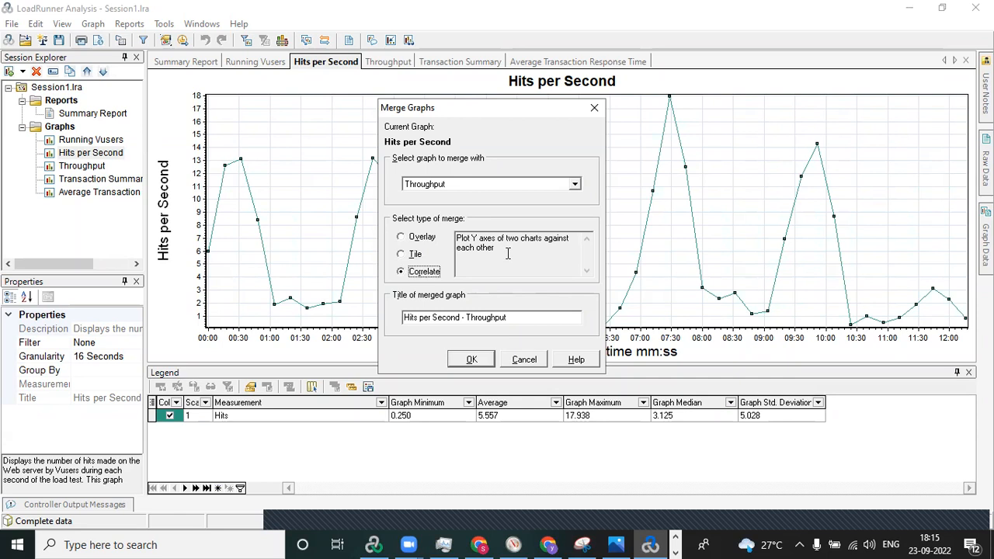
pyautogui.click(405, 239)
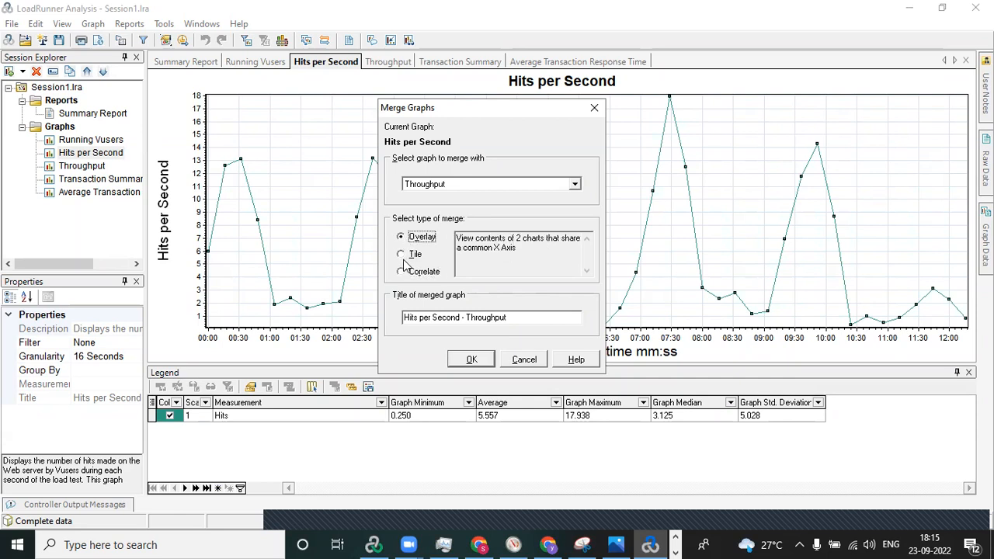
pyautogui.click(403, 272)
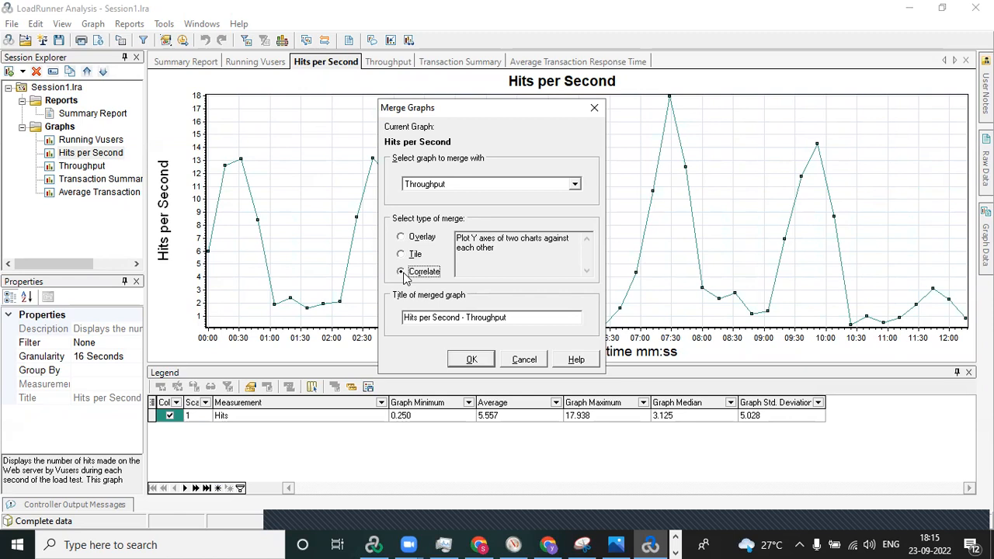
pyautogui.click(402, 237)
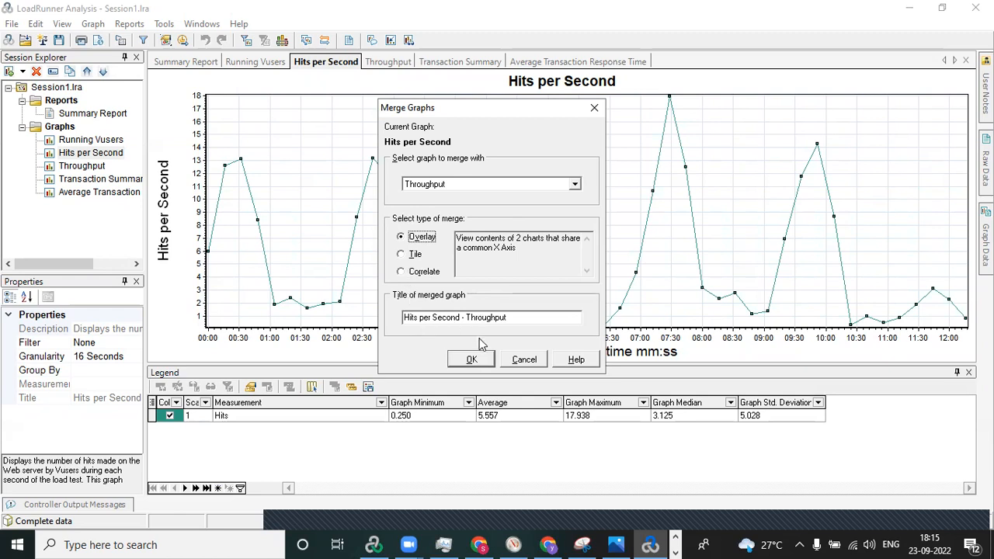
pyautogui.click(471, 360)
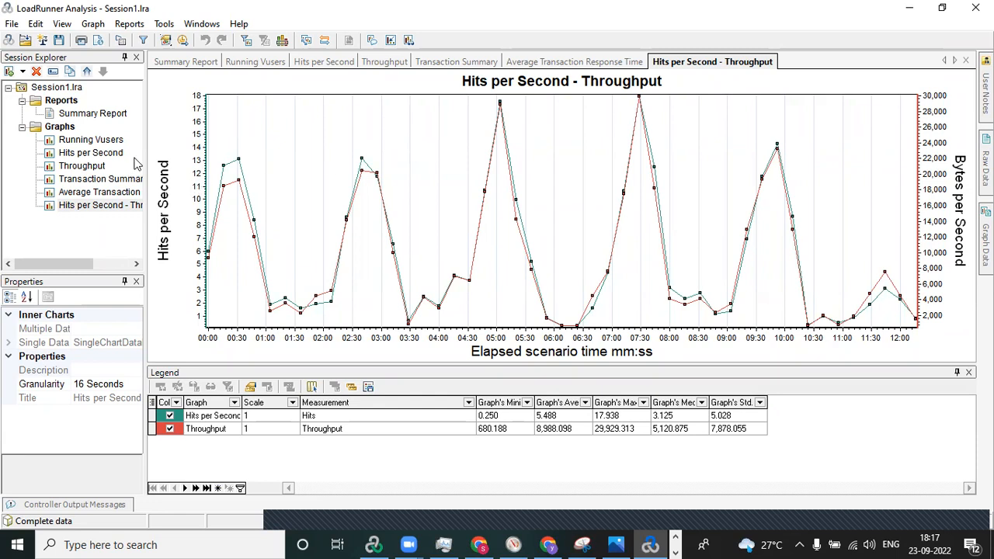
# Step: Merge the Hits per Second graph with Running Vusers using the Tile merge type
pyautogui.click(92, 155)
pyautogui.rightClick(91, 155)
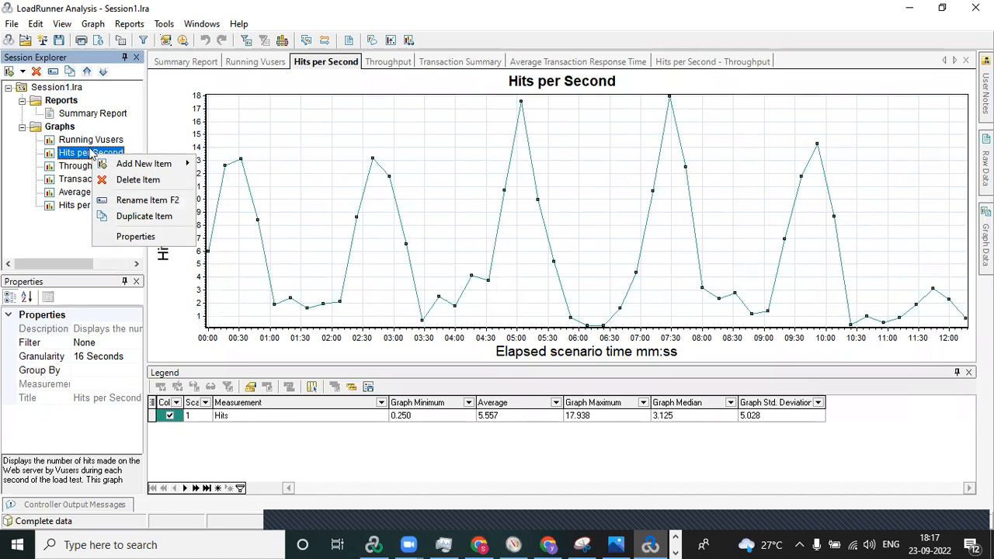
pyautogui.click(304, 177)
pyautogui.rightClick(304, 177)
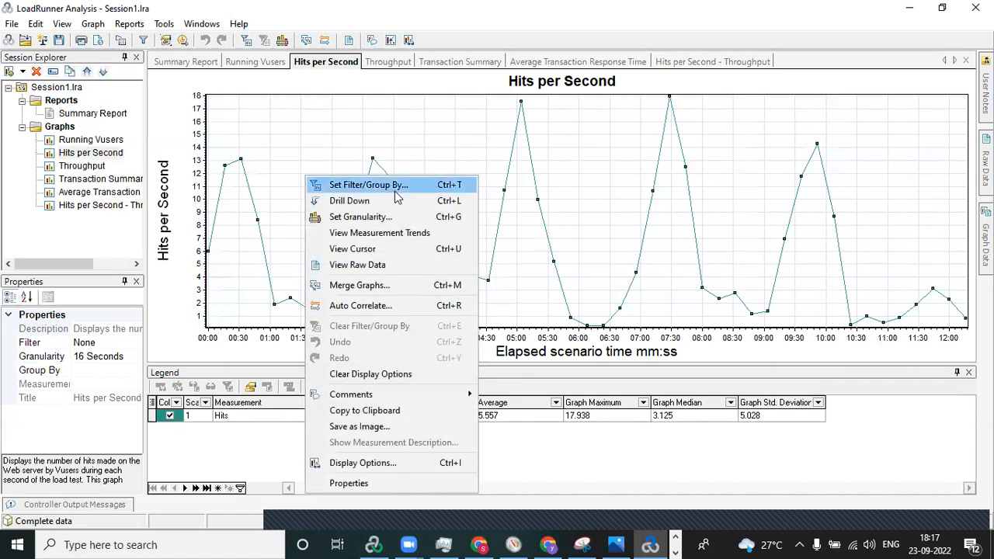
pyautogui.click(403, 294)
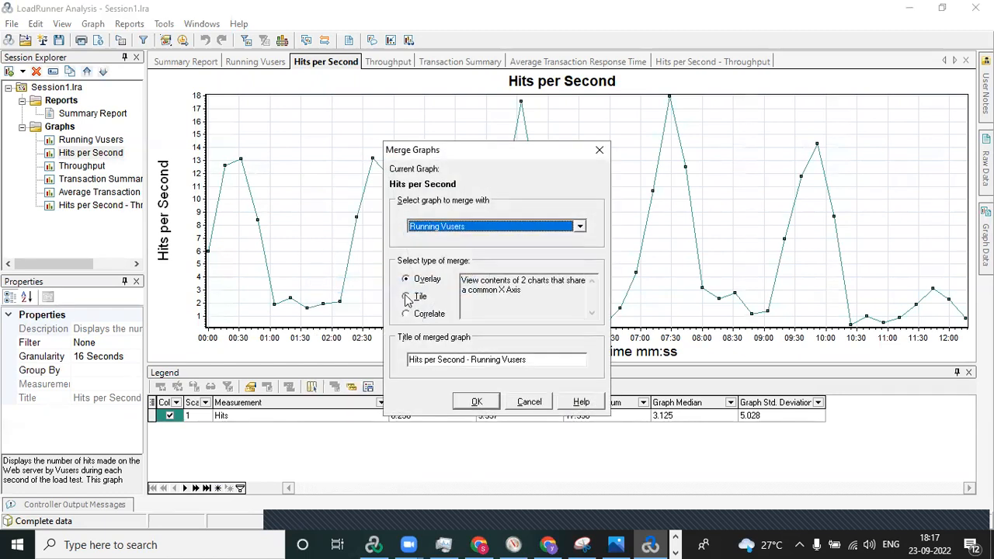
pyautogui.click(406, 297)
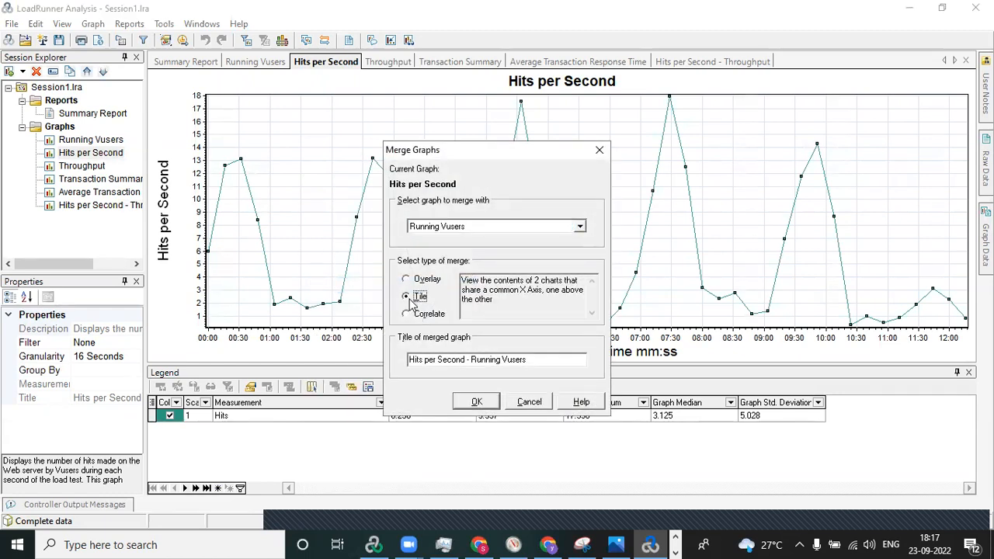
pyautogui.click(477, 403)
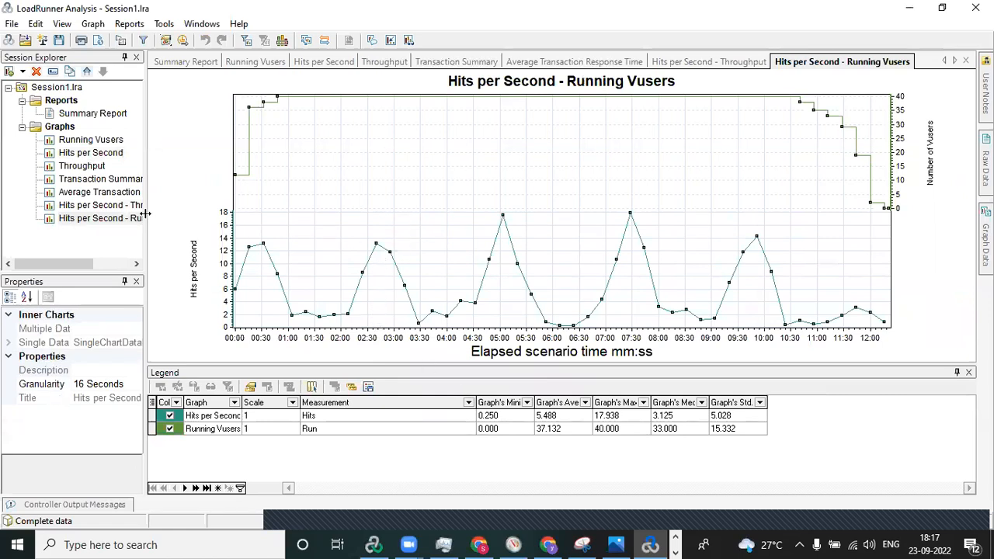
# Step: Merge the Hits per Second graph with Throughput using the Tile merge type
pyautogui.click(97, 159)
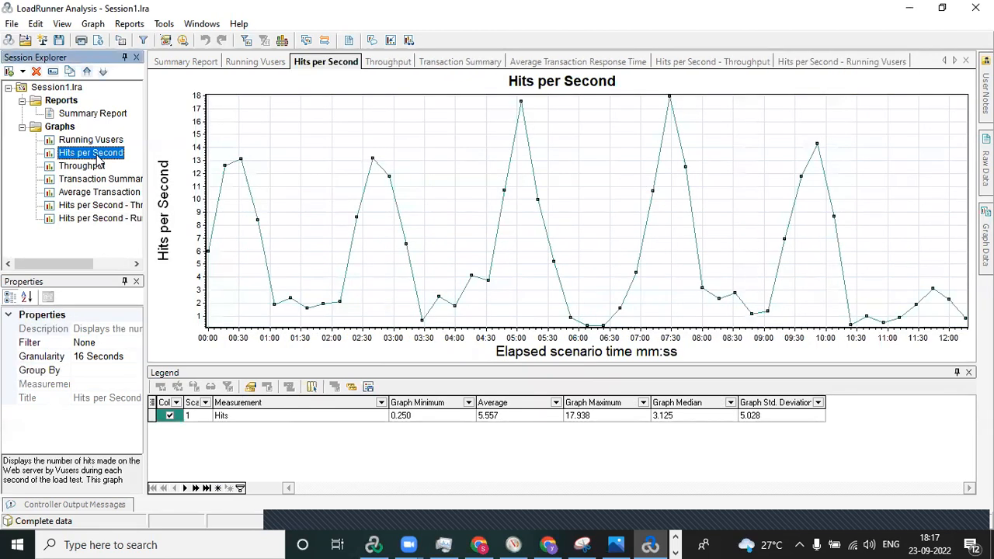
pyautogui.rightClick(372, 170)
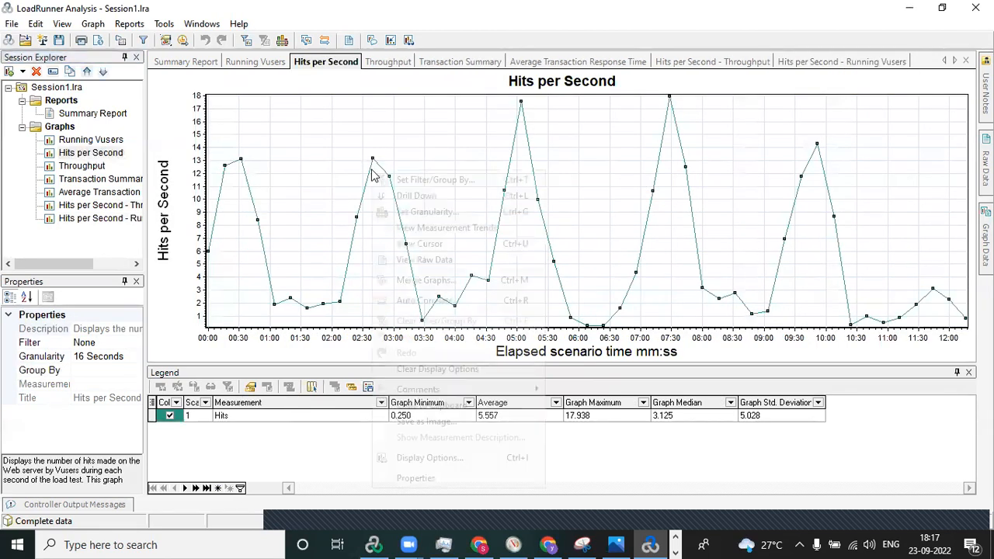
pyautogui.click(463, 284)
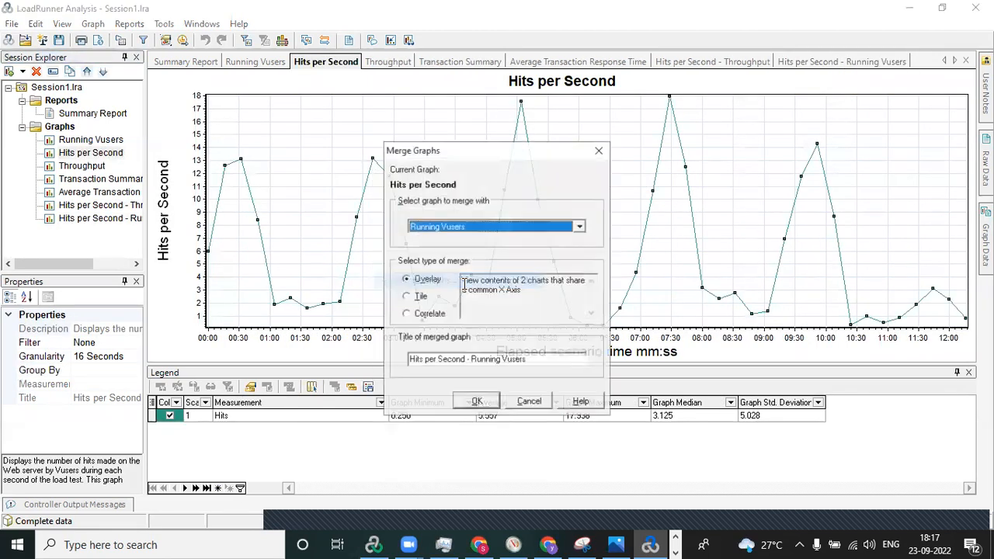
pyautogui.click(513, 226)
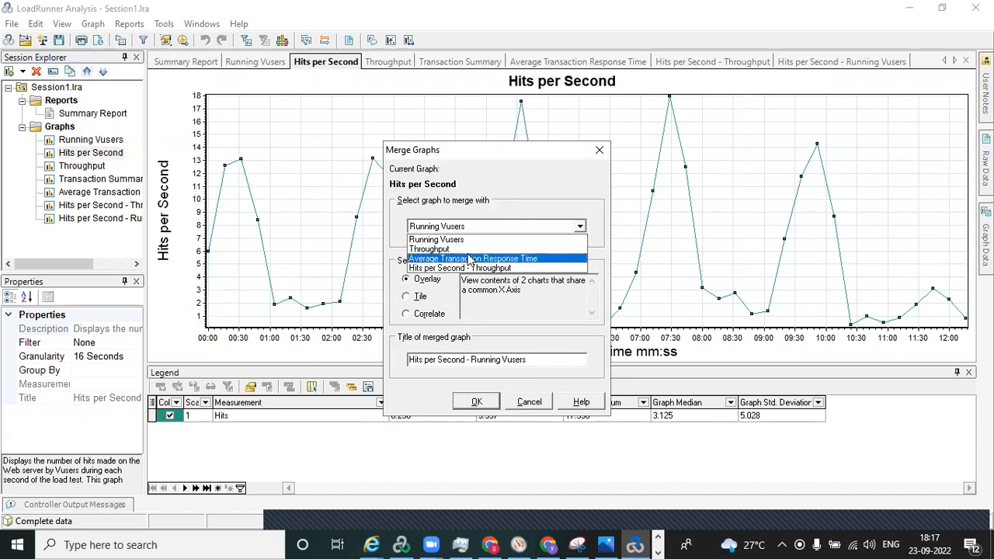
pyautogui.click(469, 250)
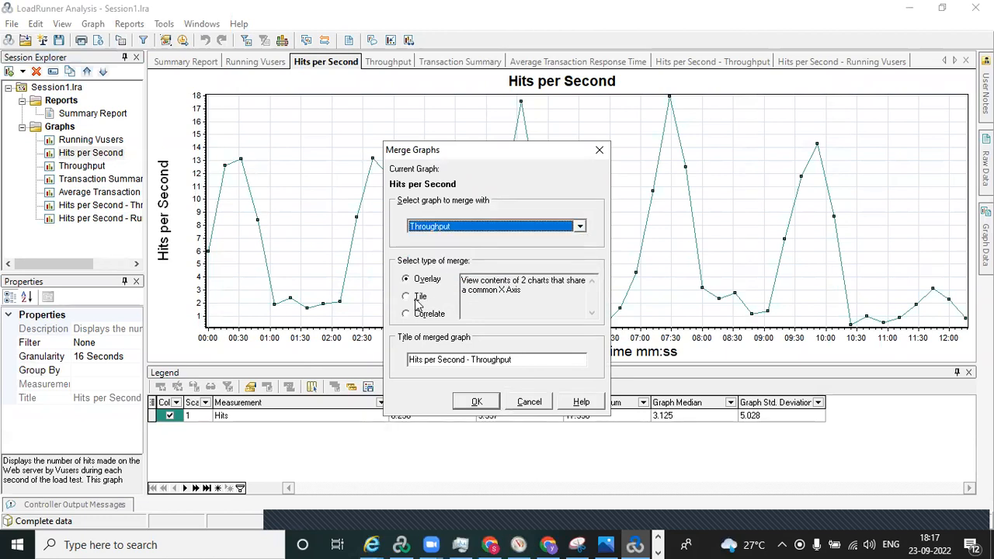
pyautogui.click(419, 297)
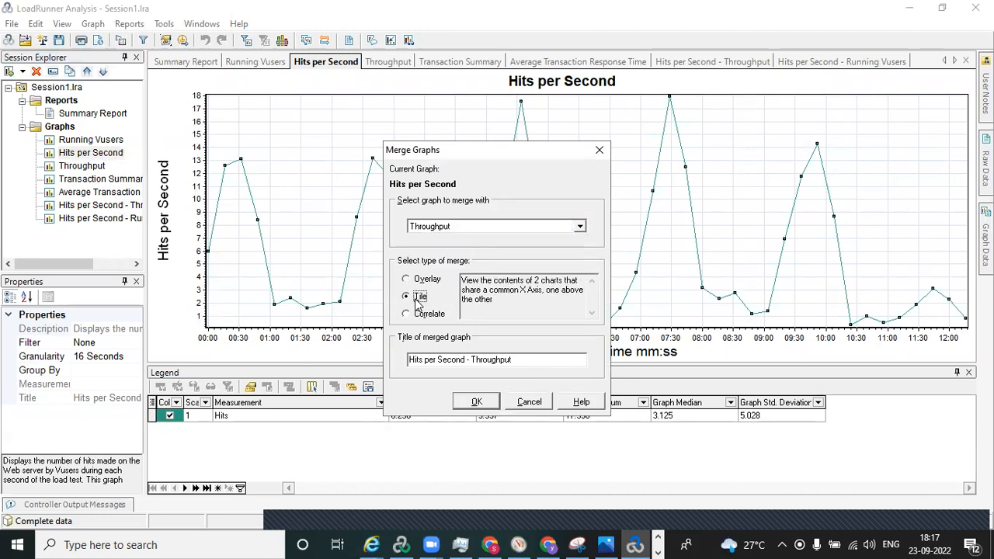
pyautogui.click(478, 403)
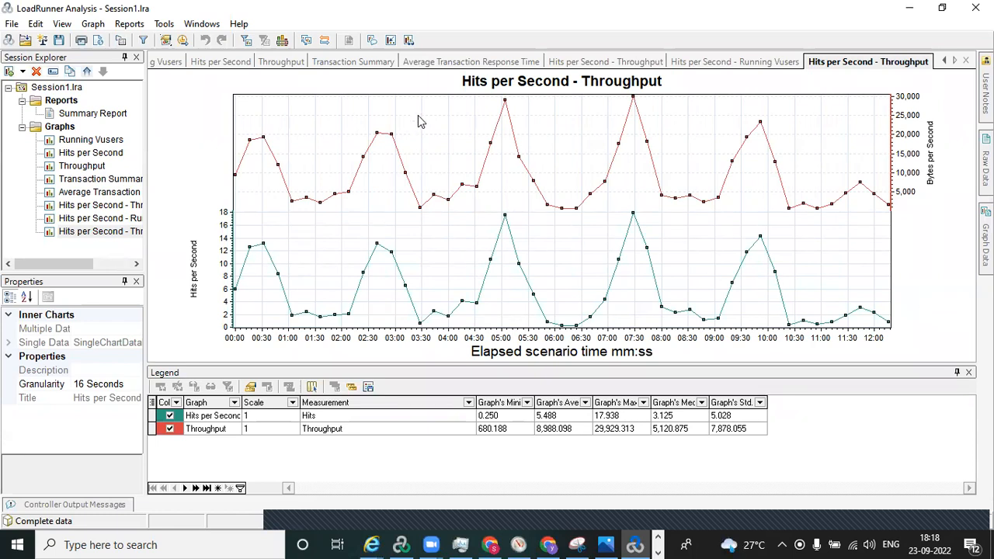
# Step: Merge the Throughput graph with Running Vusers using the Tile merge type
pyautogui.click(96, 167)
pyautogui.rightClick(97, 172)
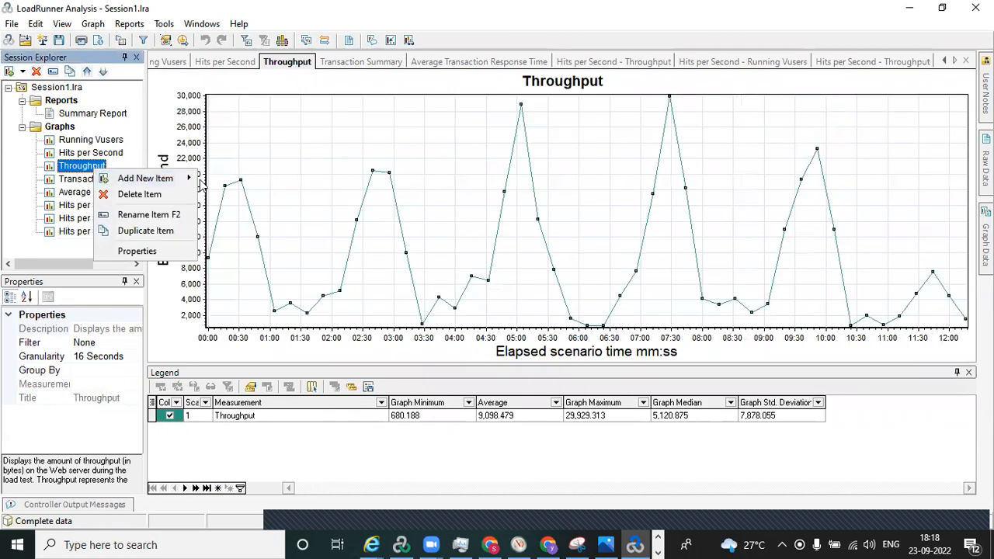
pyautogui.click(431, 155)
pyautogui.rightClick(431, 154)
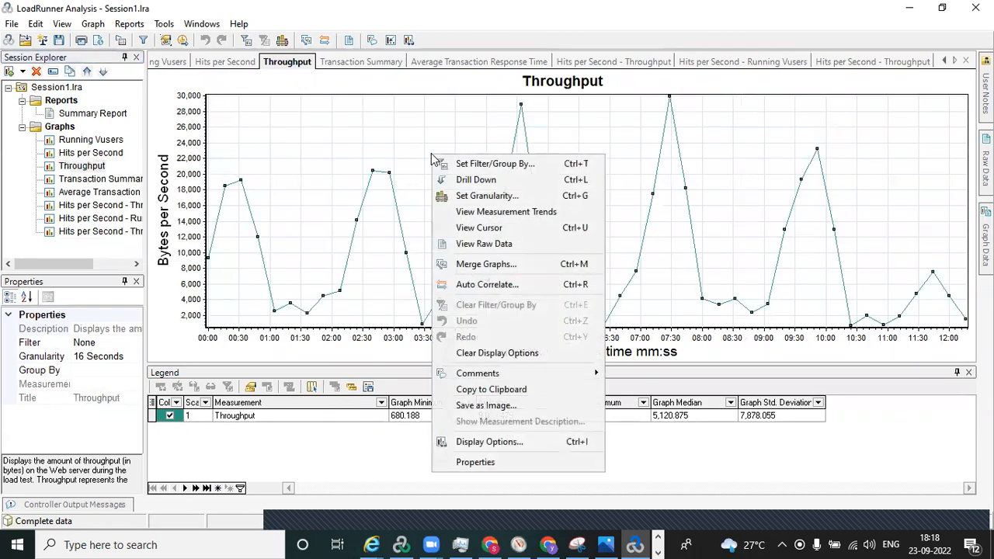
pyautogui.click(516, 264)
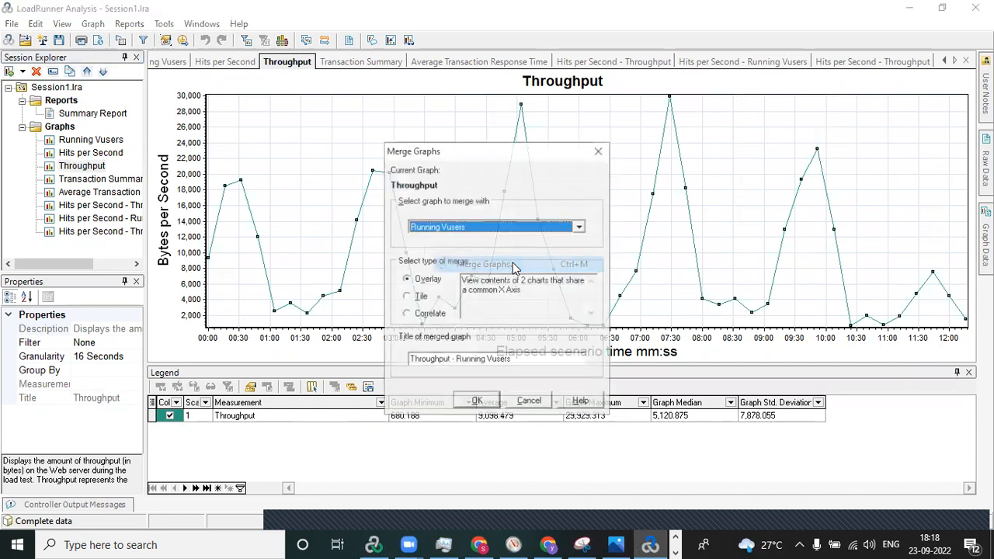
pyautogui.click(419, 296)
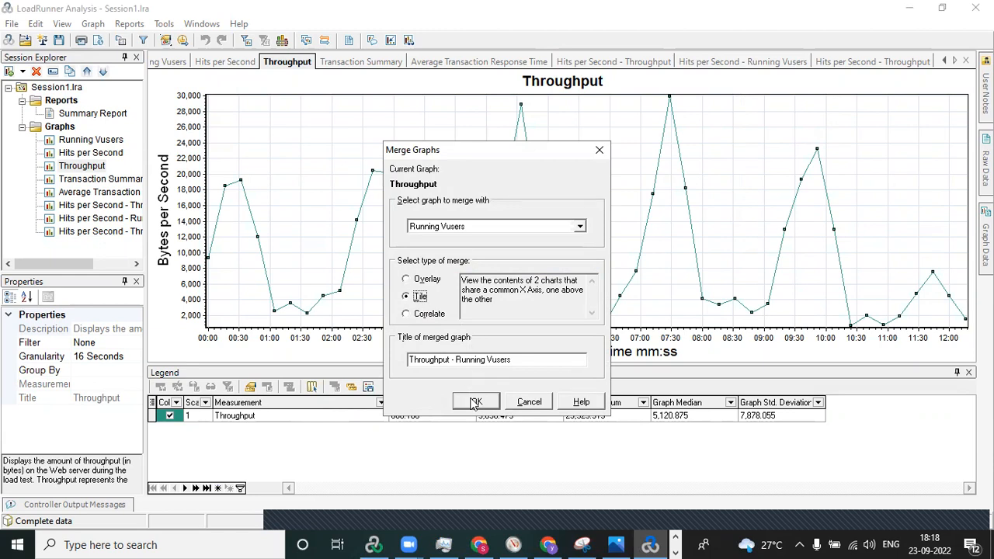
pyautogui.click(476, 402)
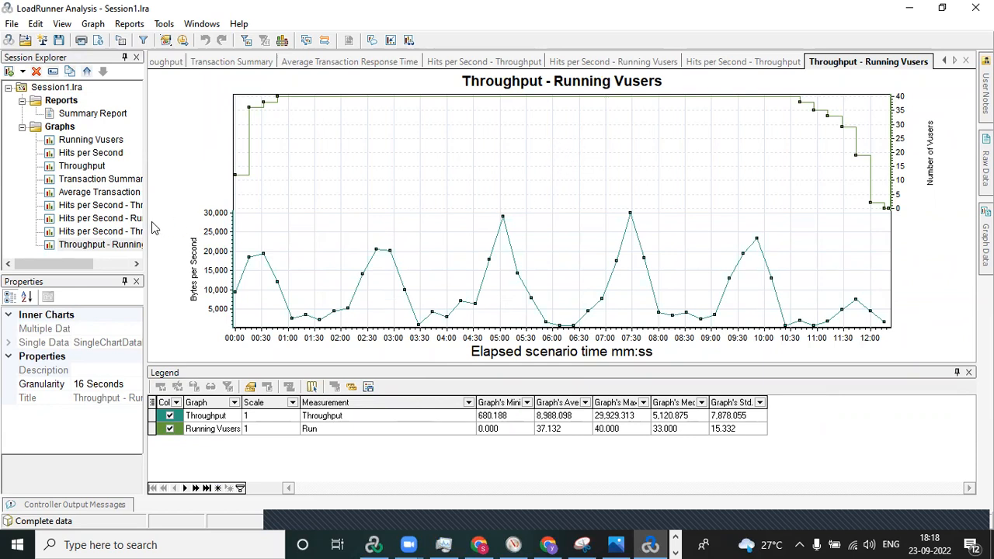
# Step: Widen the Session Explorer to show full graph names, and merge Throughput with Average Transaction Response Time as an Overlay
pyautogui.moveTo(146, 221); pyautogui.dragTo(238, 213)
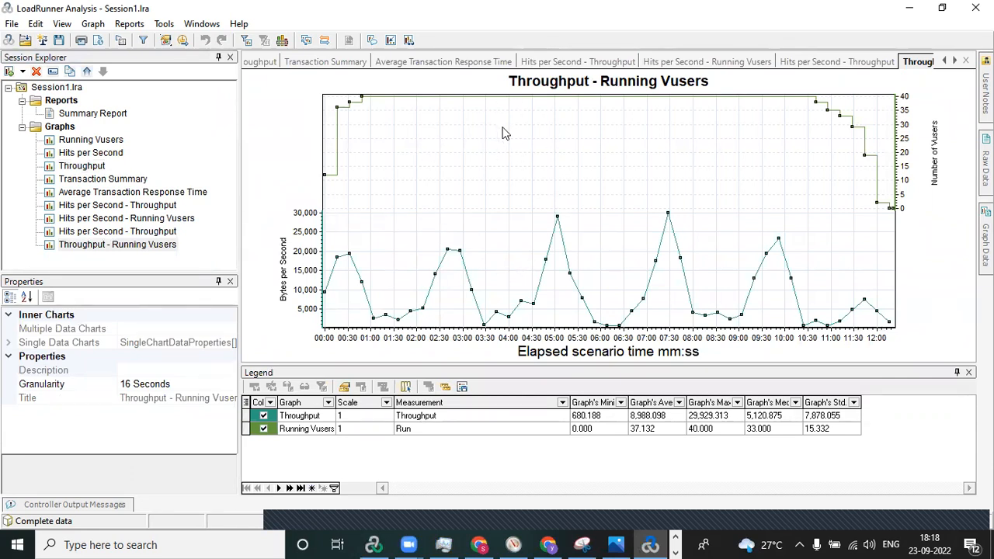
pyautogui.click(92, 168)
pyautogui.rightClick(91, 168)
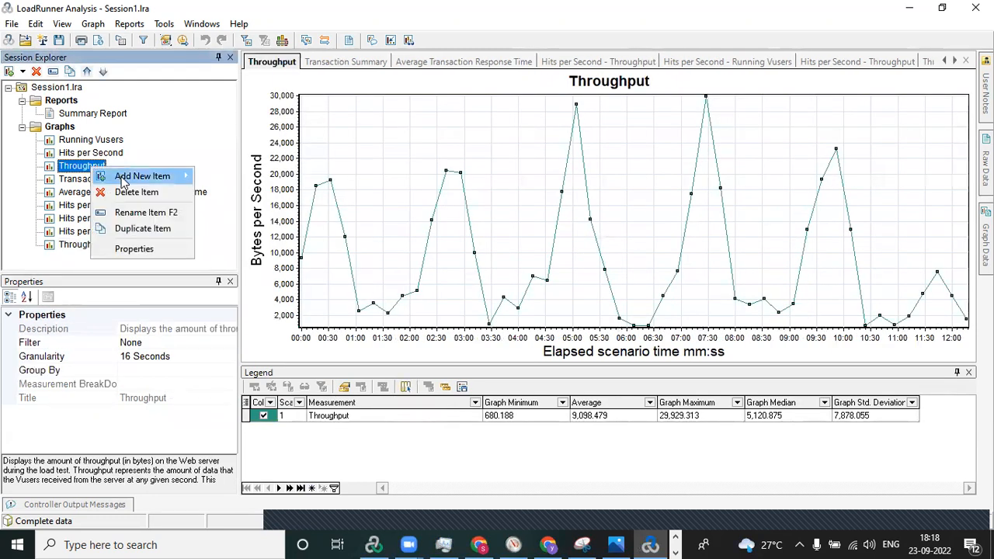
pyautogui.rightClick(378, 174)
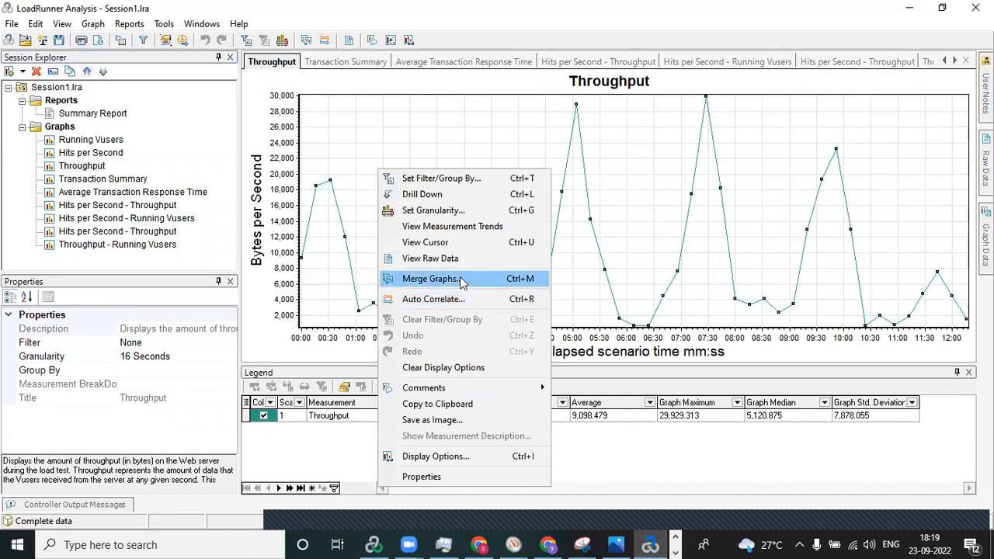
pyautogui.click(459, 278)
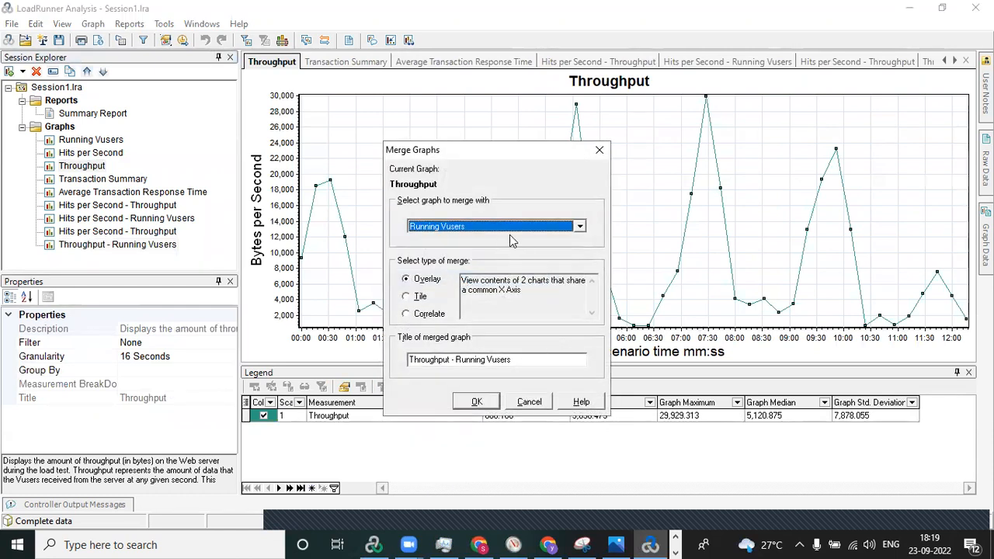
pyautogui.click(581, 227)
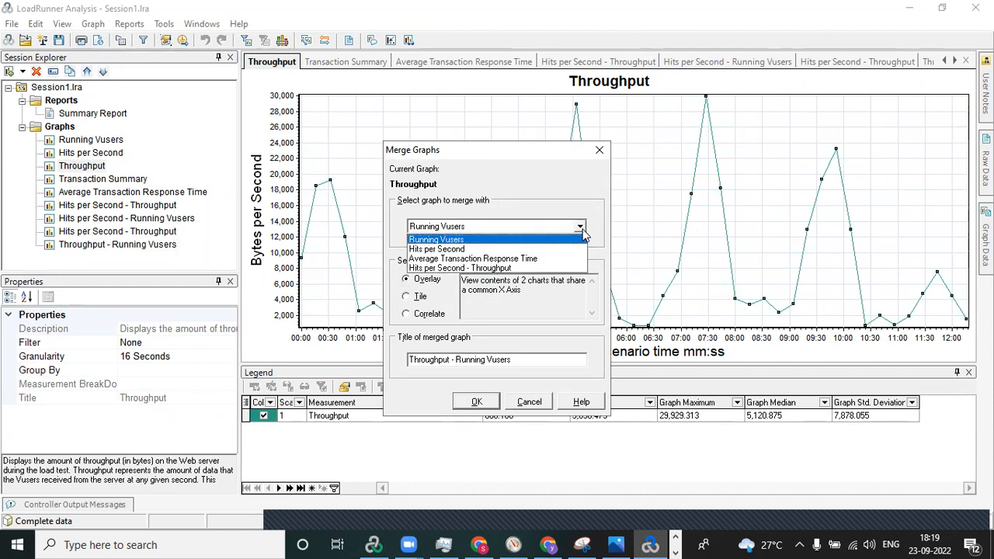
pyautogui.click(556, 261)
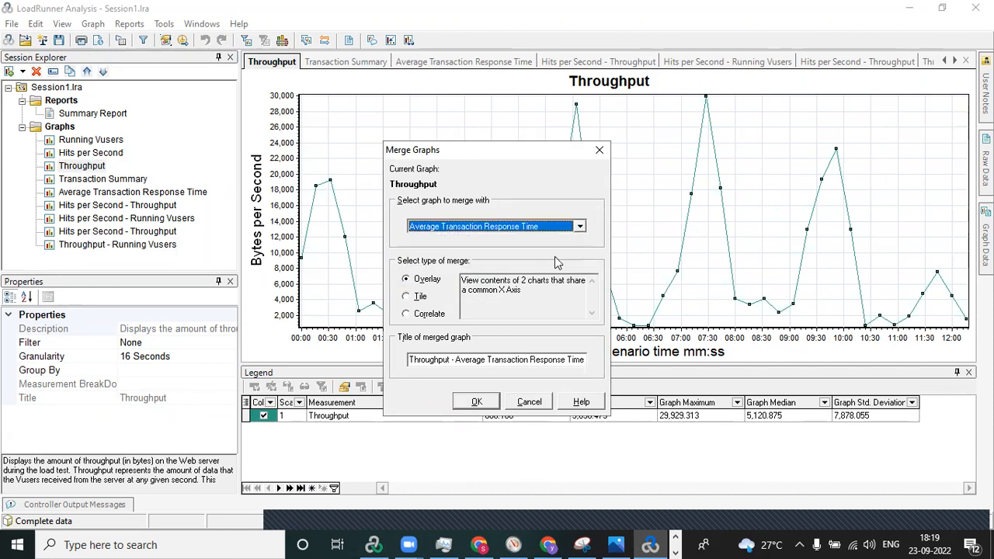
pyautogui.click(476, 402)
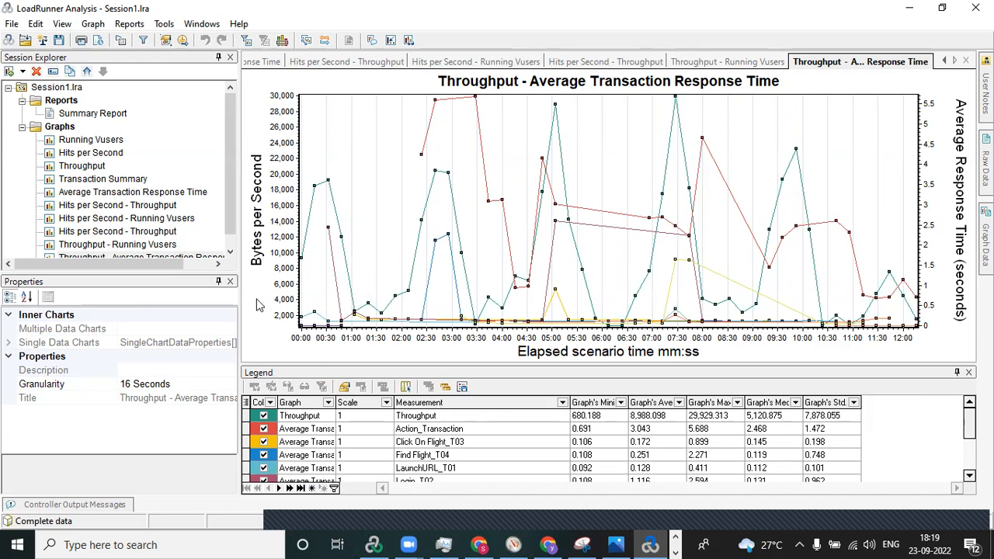
pyautogui.click(231, 228)
pyautogui.scroll(-1, 231, 228)
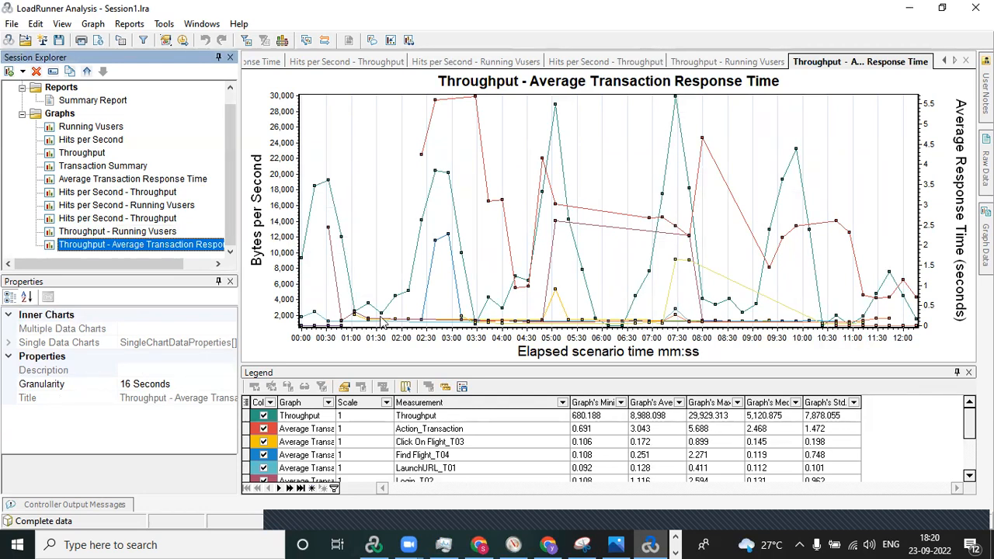
# Step: Switch to LoadRunner Controller and review the processor and memory measurements listed for the Windows Resources graph
pyautogui.moveTo(376, 544)
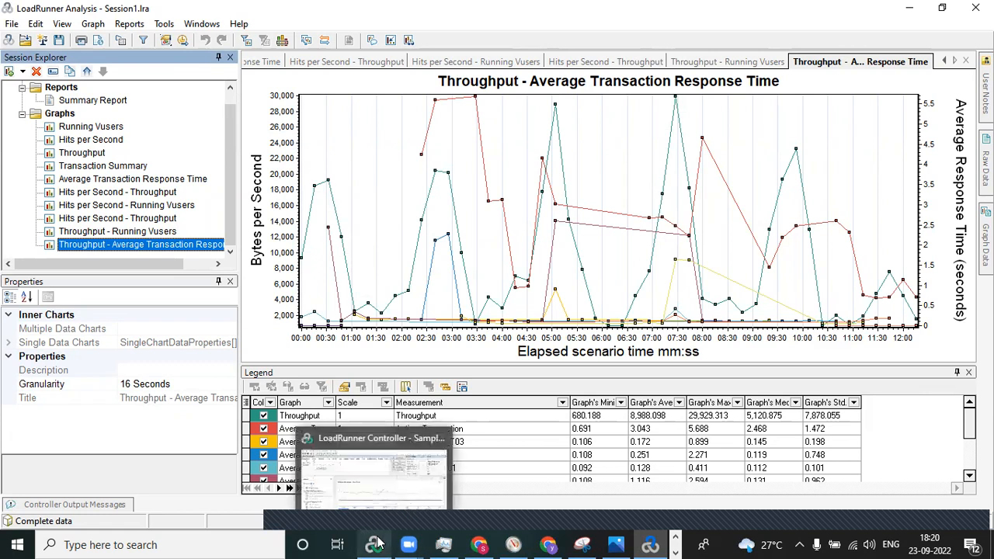
pyautogui.click(388, 482)
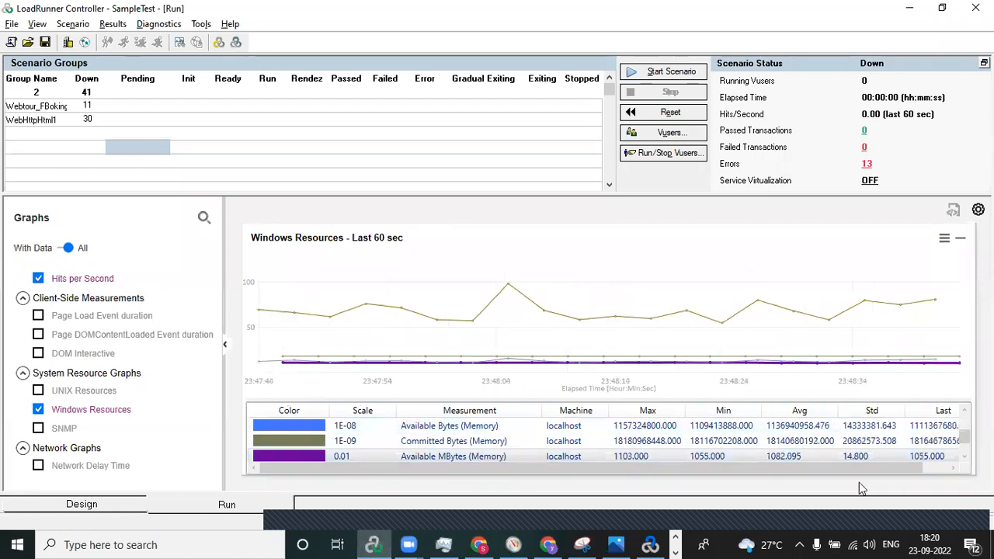
pyautogui.click(965, 457)
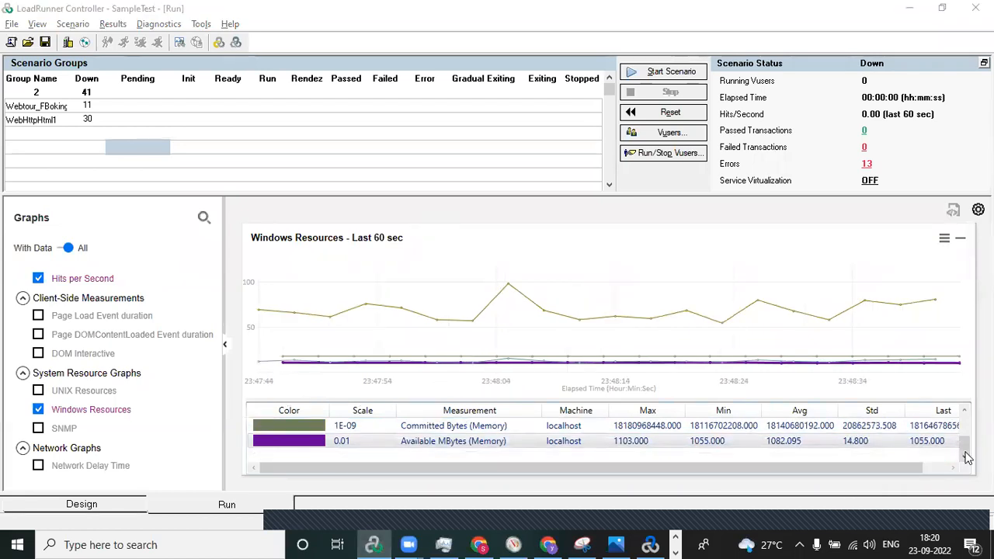
pyautogui.click(965, 412)
pyautogui.click(964, 411)
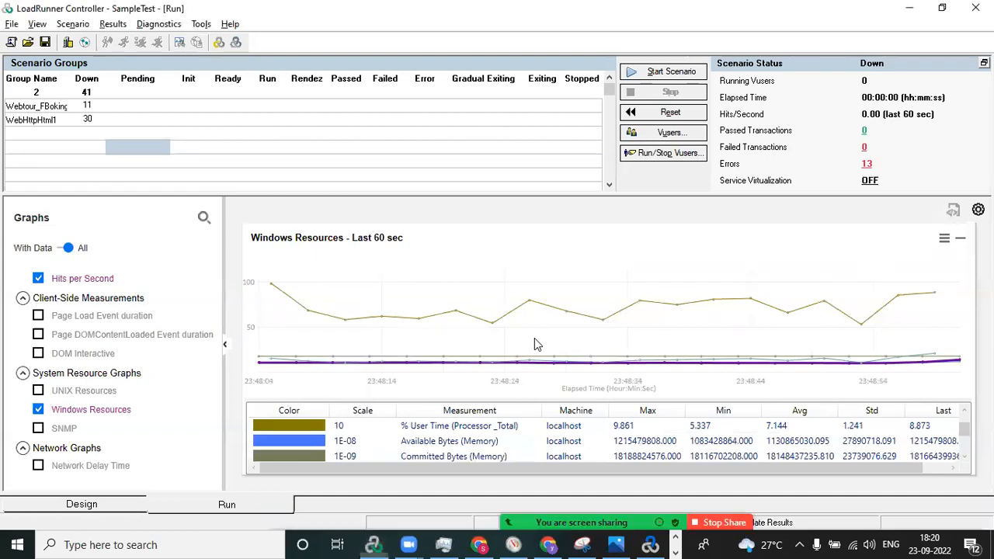
# Step: Switch to LoadRunner Analysis and open the list of graphs available for adding to the session
pyautogui.hotkey('alt', 'Tab')
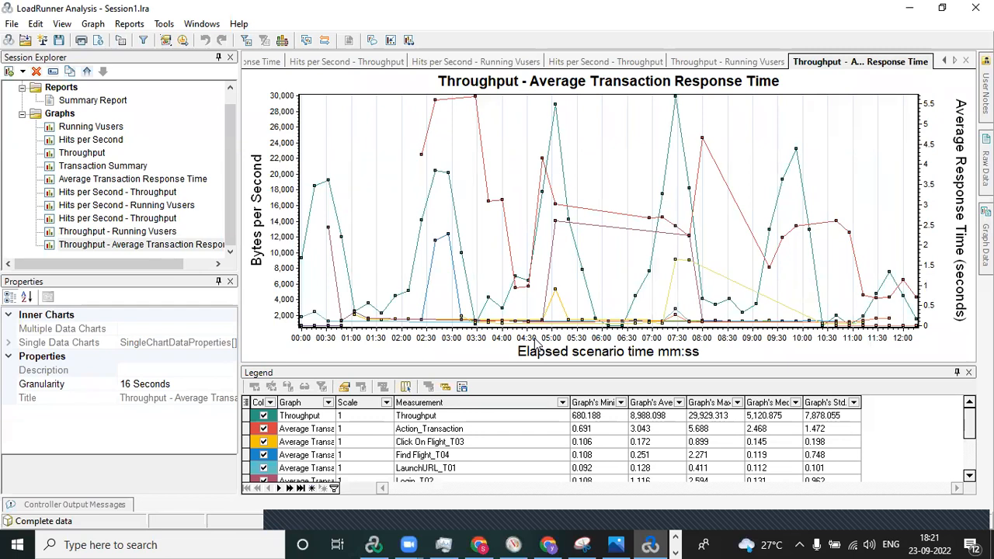
pyautogui.rightClick(66, 117)
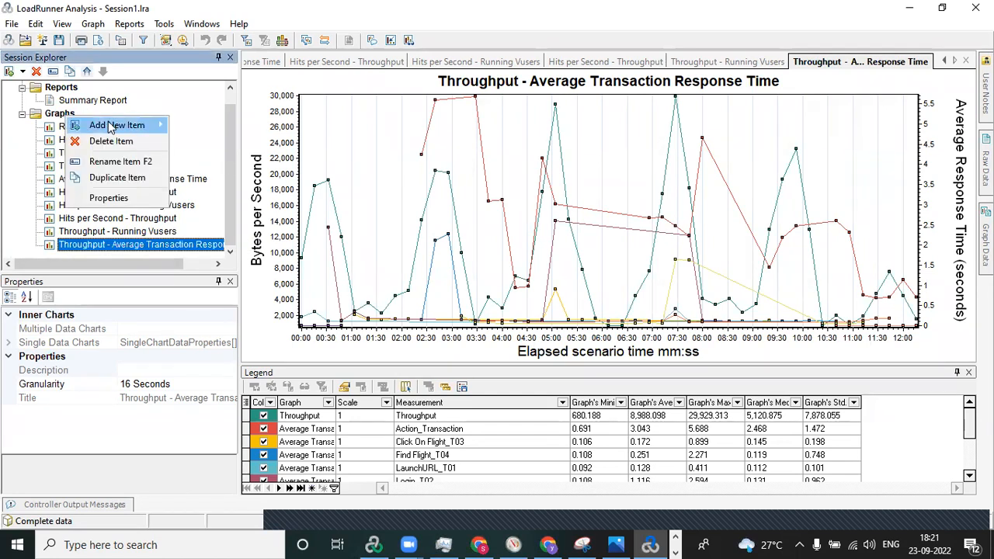
pyautogui.moveTo(132, 125)
pyautogui.click(224, 126)
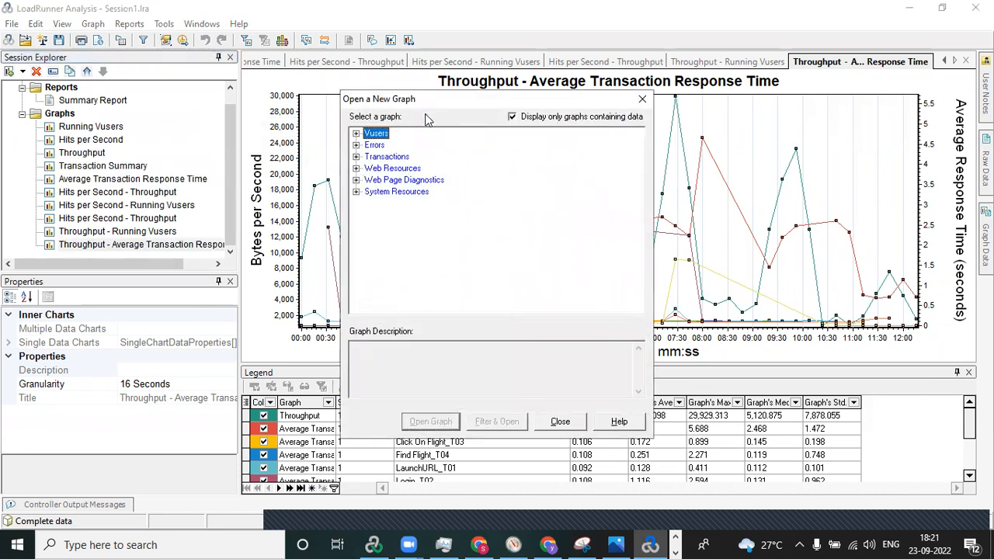
# Step: Look through the available graphs in the Vusers, Transactions and Web Resources categories
pyautogui.click(356, 134)
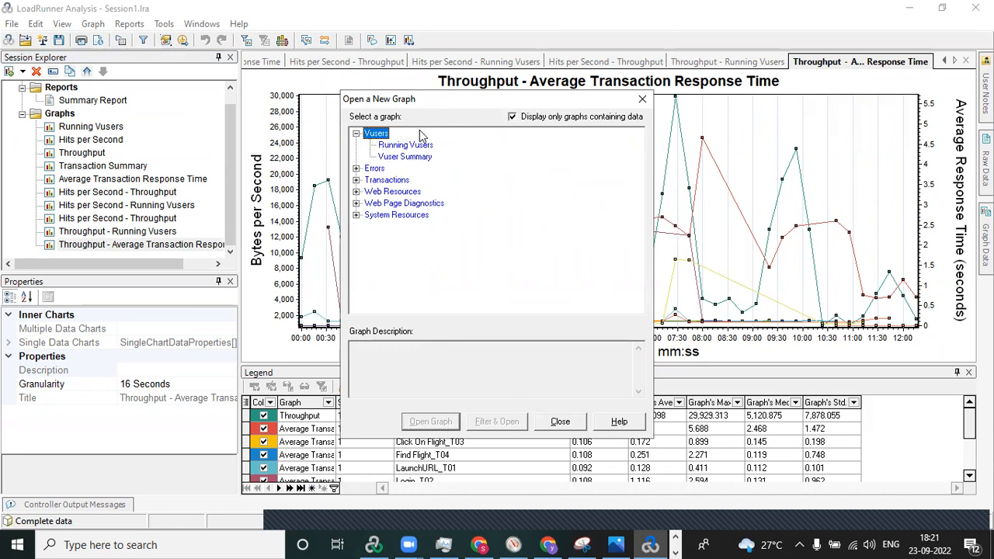
pyautogui.click(357, 180)
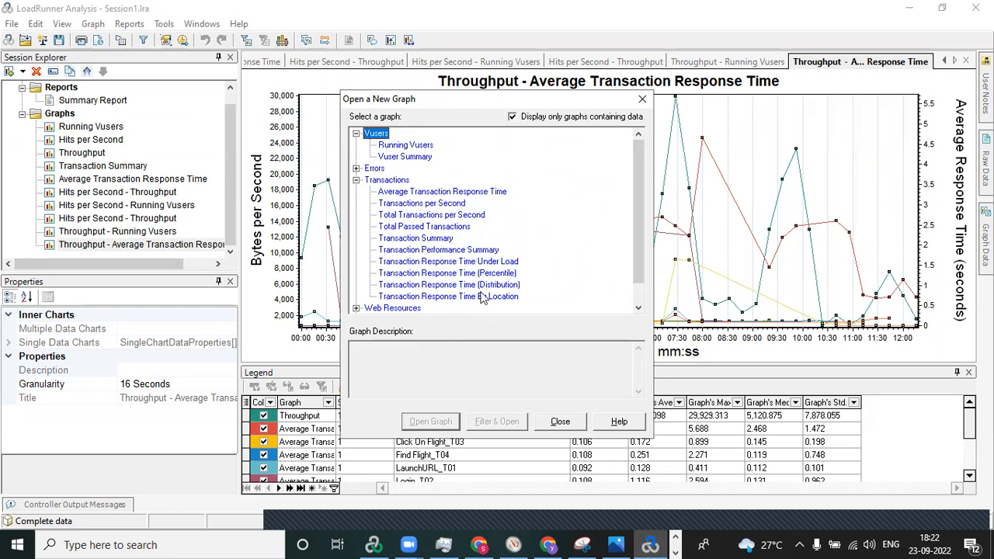
pyautogui.click(356, 179)
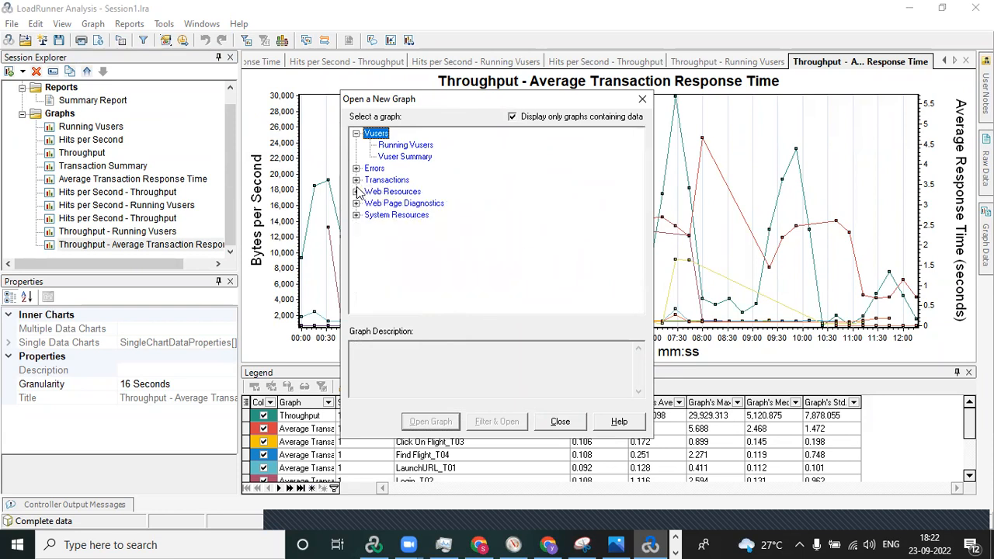
pyautogui.click(356, 191)
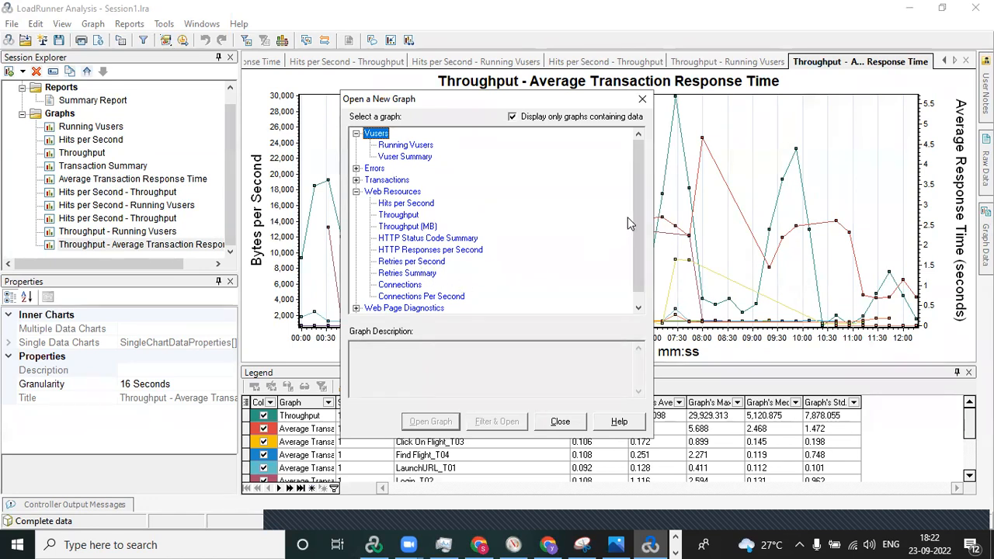
pyautogui.click(356, 192)
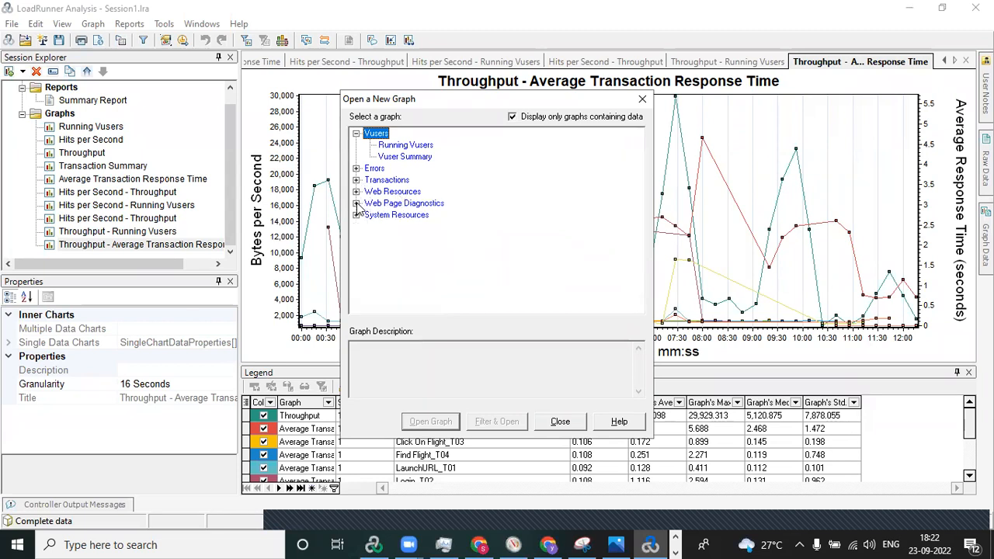
# Step: Add the Web Page Diagnostics graph from the Web Page Diagnostics category to the session
pyautogui.click(357, 203)
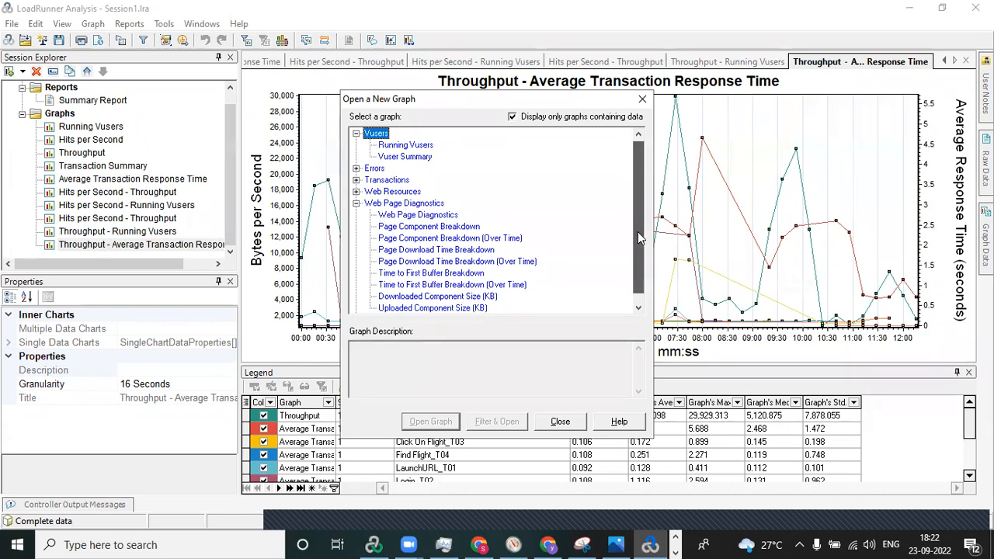
pyautogui.moveTo(638, 231); pyautogui.dragTo(639, 244)
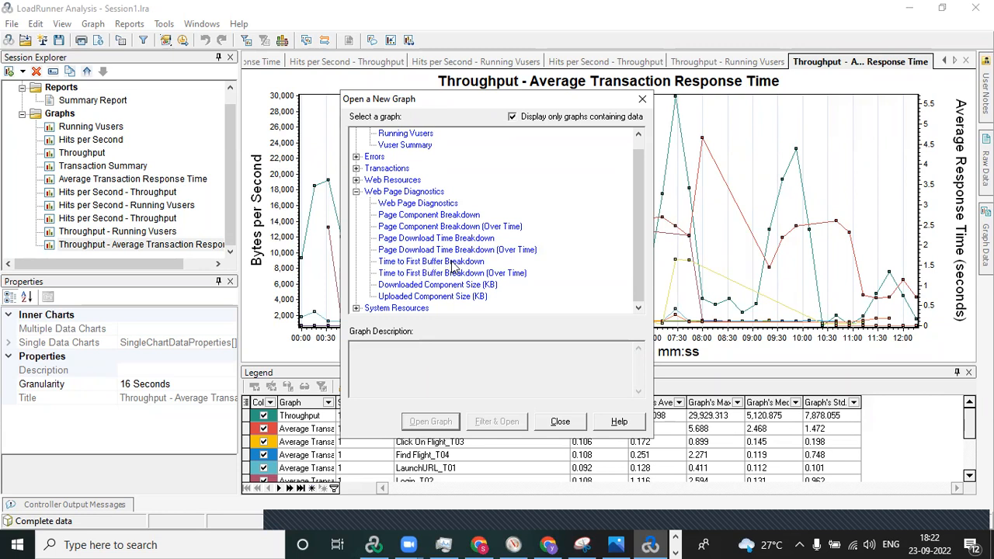
pyautogui.click(428, 203)
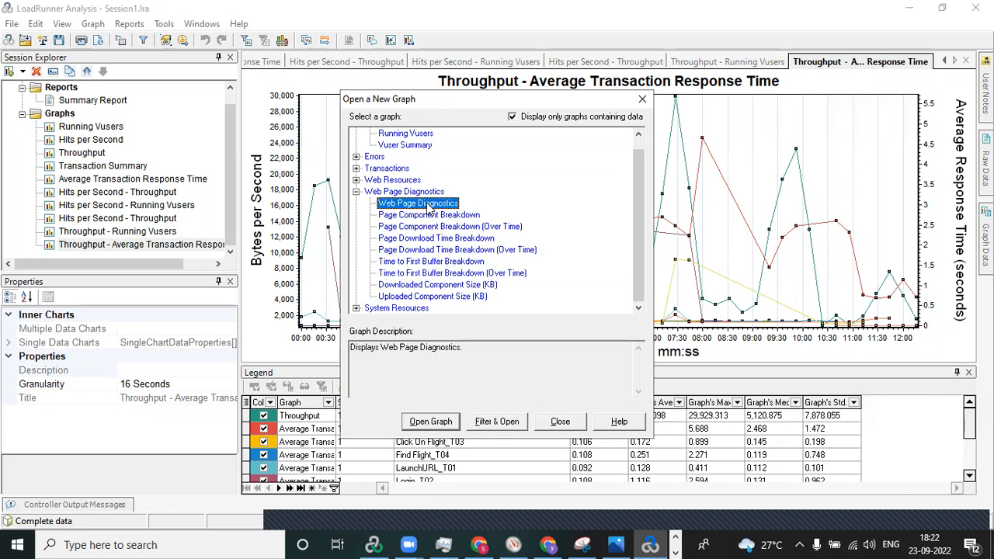
pyautogui.click(431, 422)
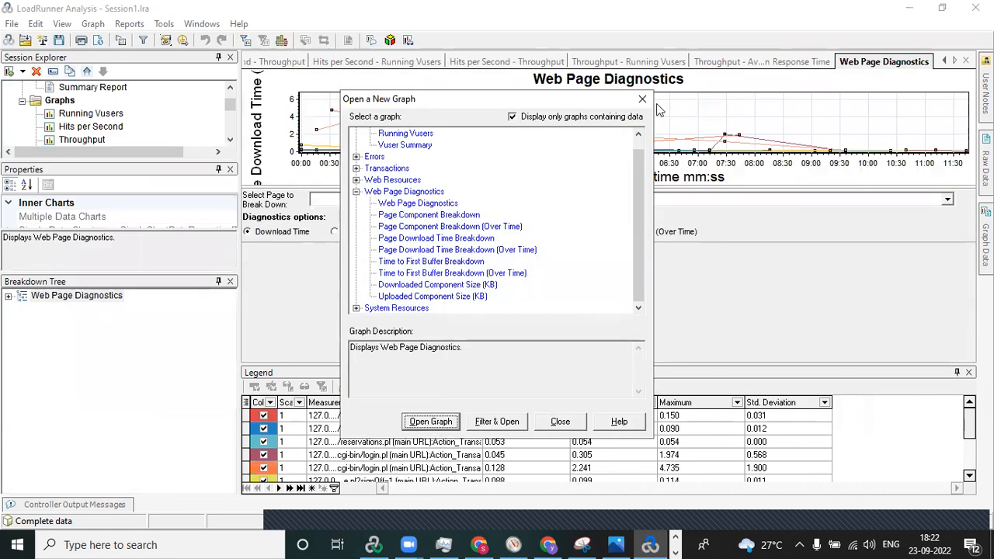
# Step: Add the Page Component Breakdown (Over Time) graph to the session and close the graph selection dialog
pyautogui.click(425, 228)
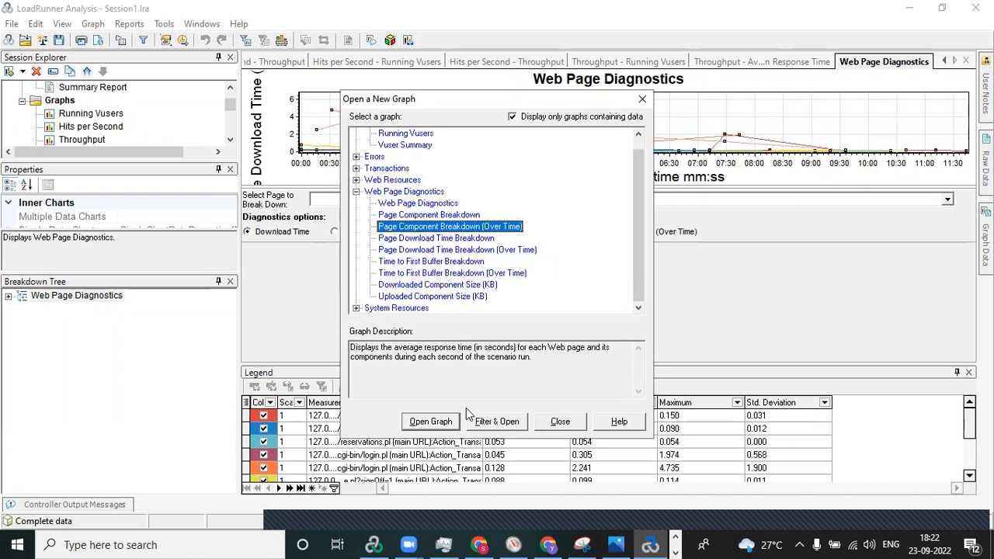
pyautogui.click(431, 425)
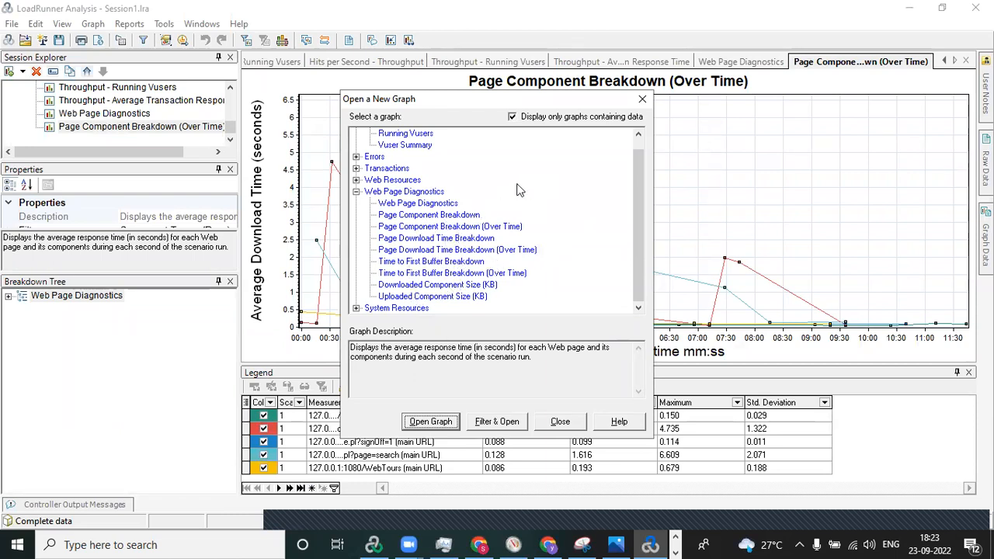
pyautogui.click(643, 99)
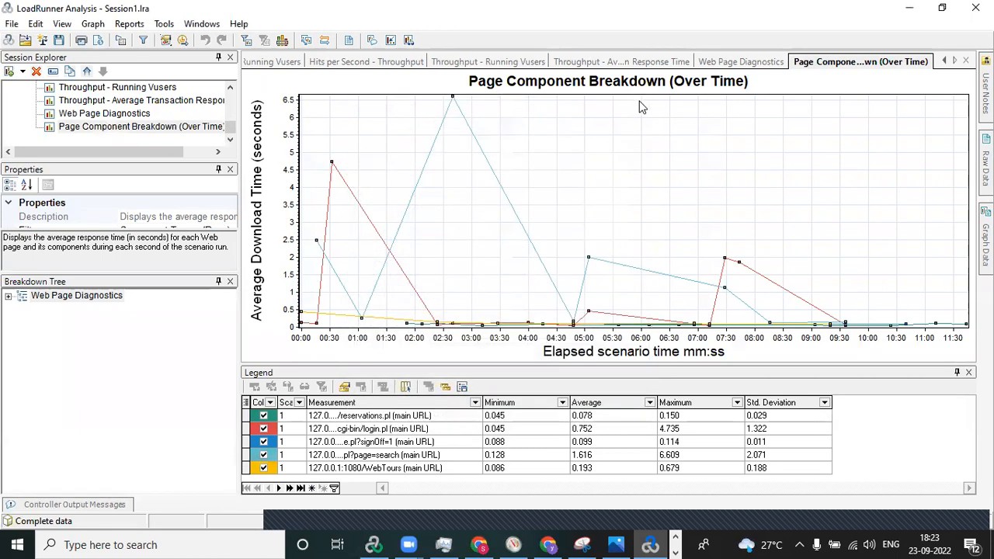
# Step: Close the Properties pane to enlarge the Session Explorer, and display the Web Page Diagnostics graph
pyautogui.click(230, 169)
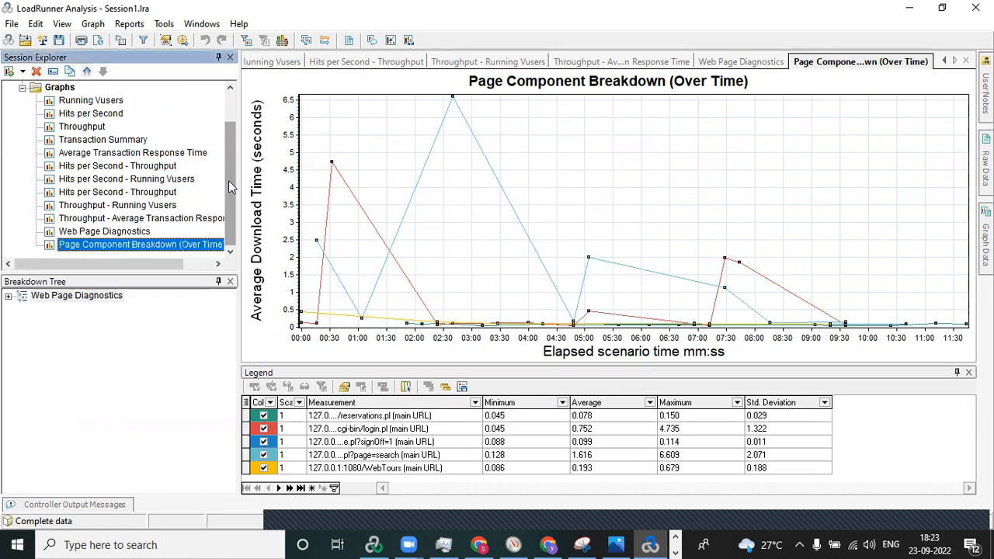
pyautogui.click(130, 232)
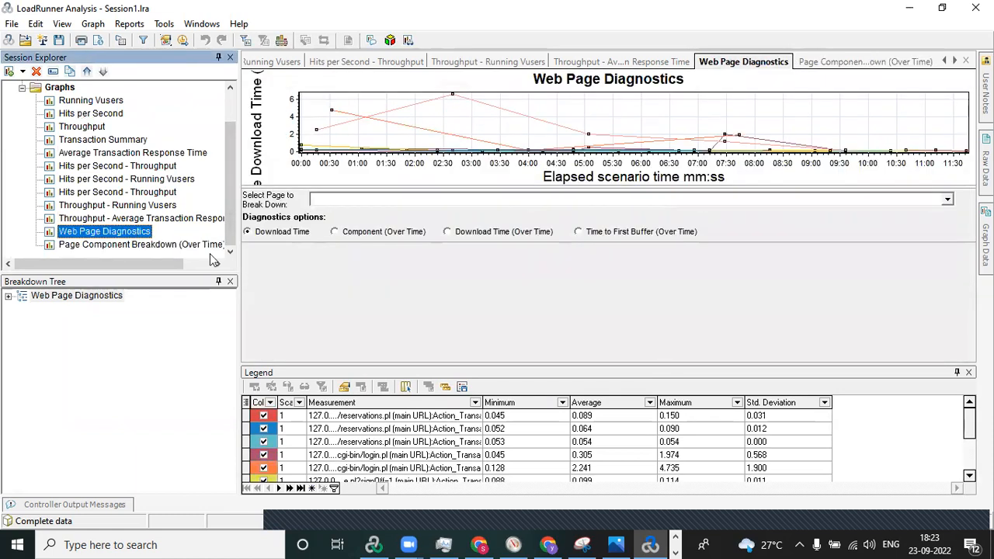
pyautogui.click(588, 196)
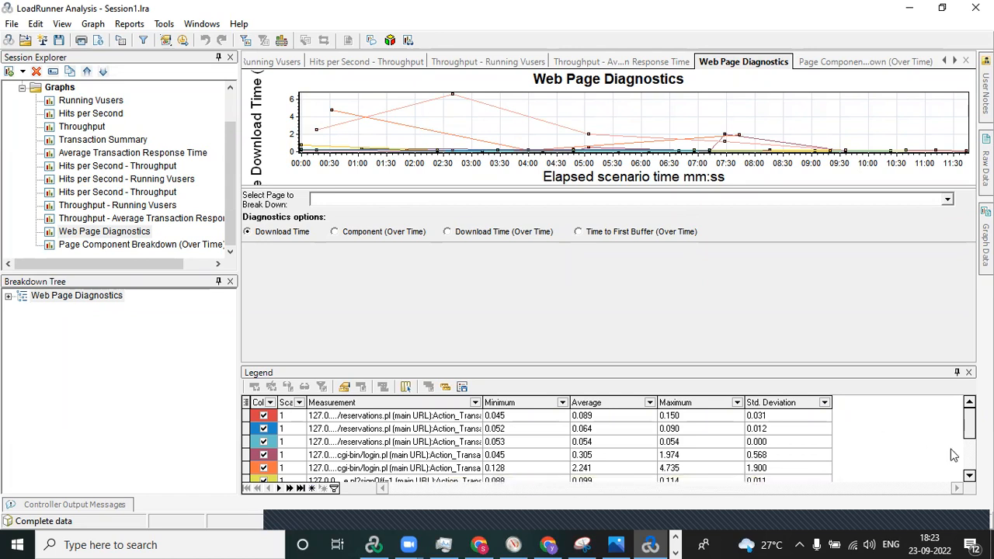
# Step: Review the per-page download time measurements listed in the Web Page Diagnostics graph's legend
pyautogui.click(969, 475)
pyautogui.click(970, 475)
pyautogui.click(969, 475)
pyautogui.click(969, 476)
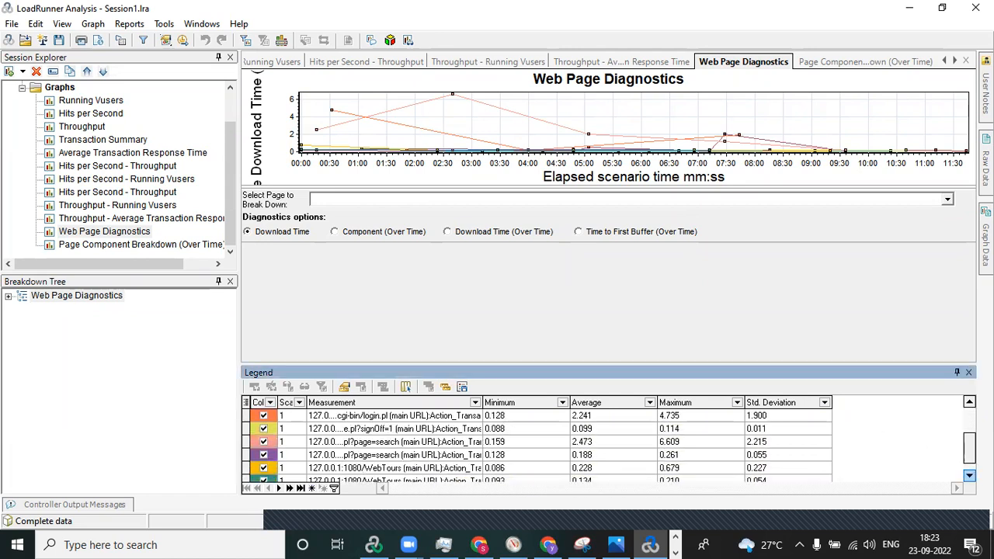
pyautogui.click(969, 475)
pyautogui.moveTo(969, 460); pyautogui.dragTo(968, 423)
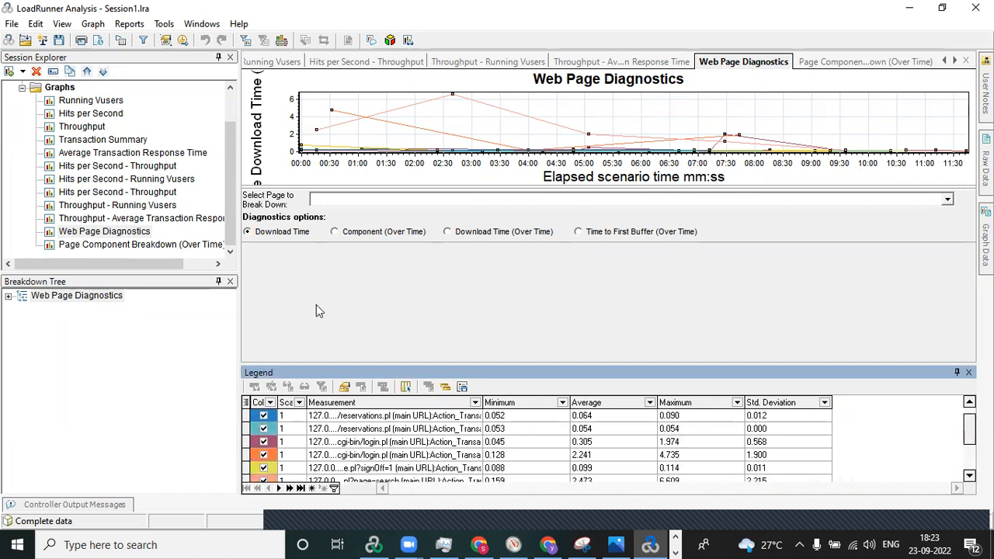
pyautogui.moveTo(969, 429); pyautogui.dragTo(970, 435)
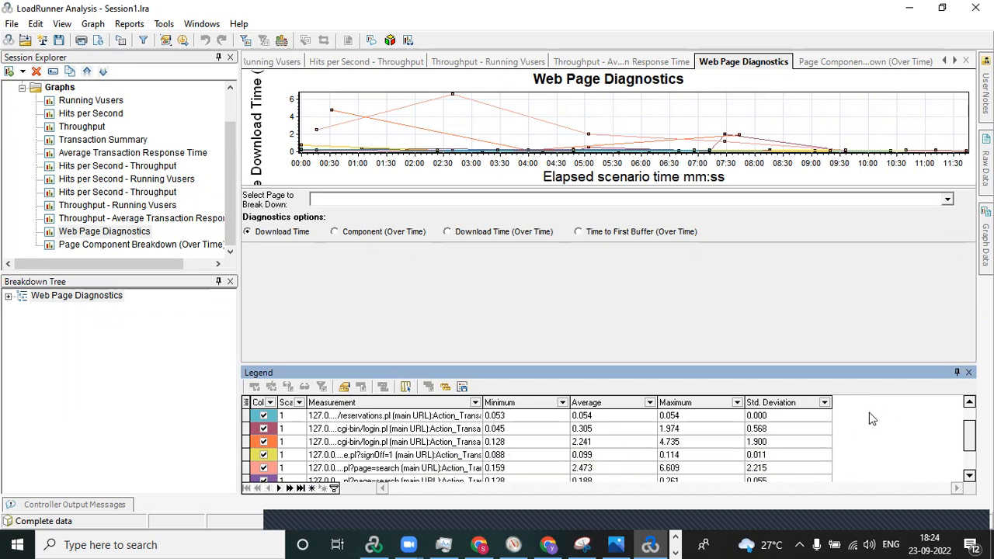
# Step: Display the Page Component Breakdown (Over Time) graph and highlight each page's line in turn, from reservations.pl to WebTours
pyautogui.click(150, 246)
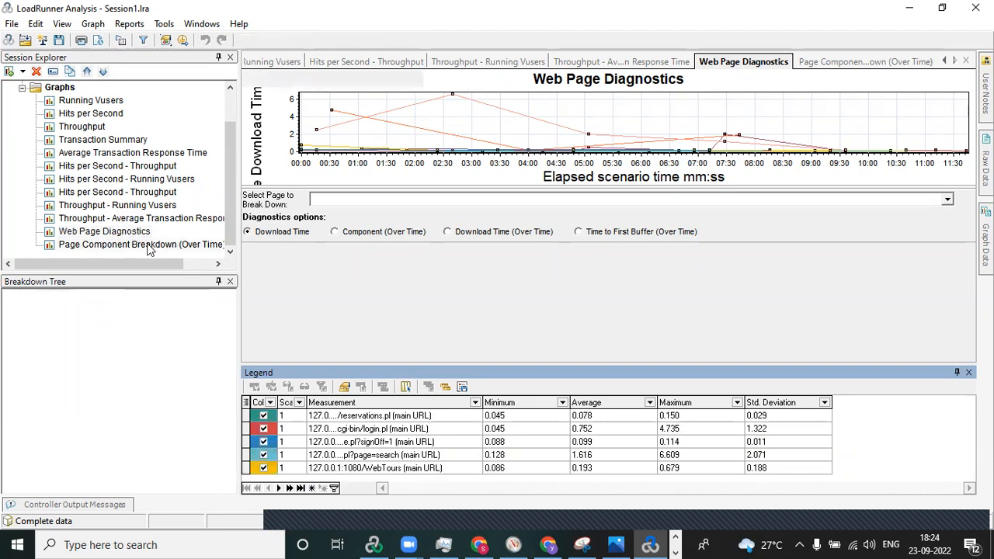
pyautogui.click(381, 419)
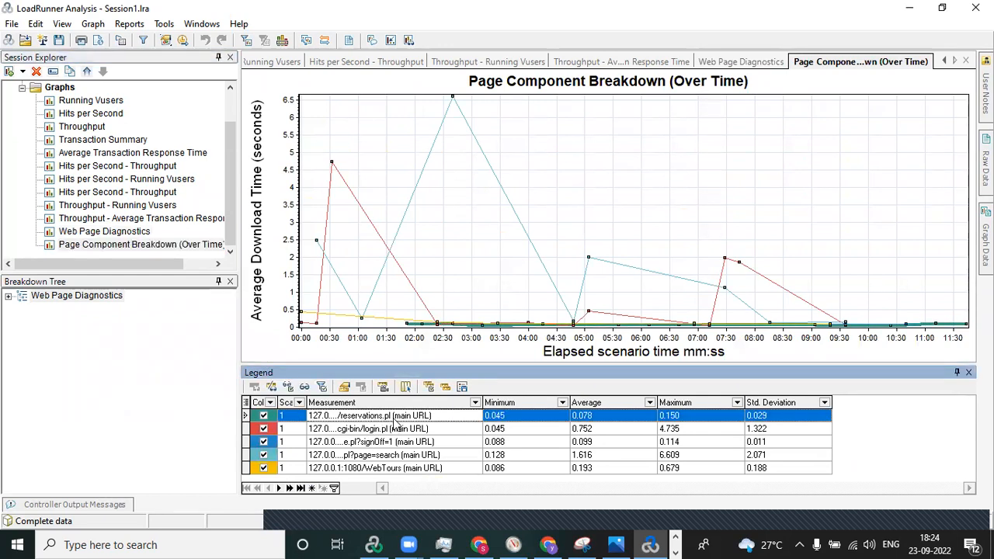
pyautogui.click(394, 430)
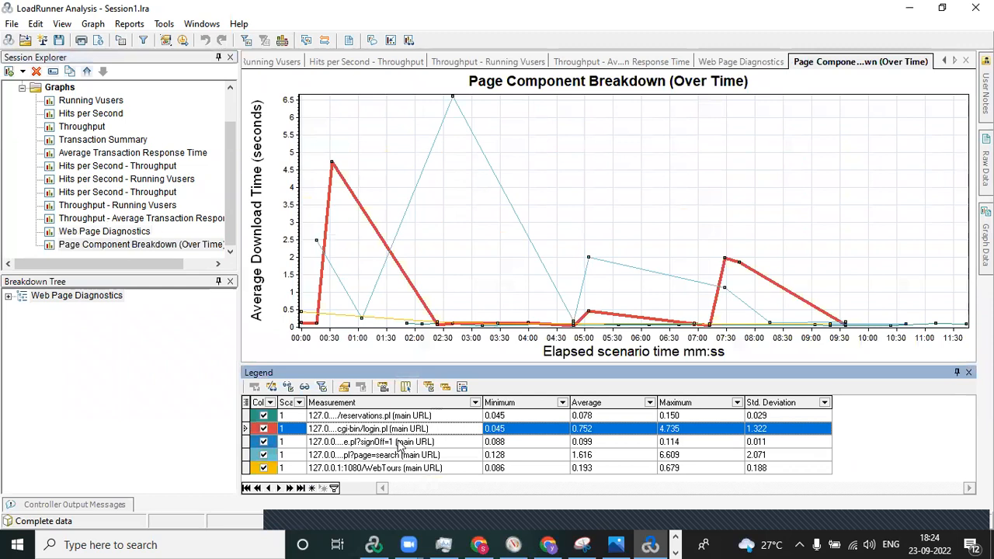
pyautogui.click(398, 443)
pyautogui.click(398, 456)
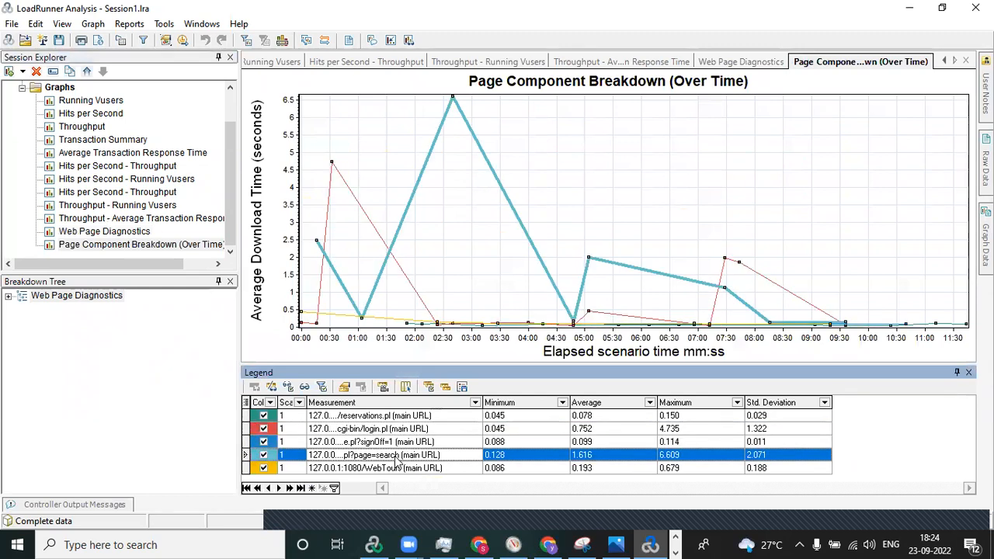
pyautogui.click(381, 469)
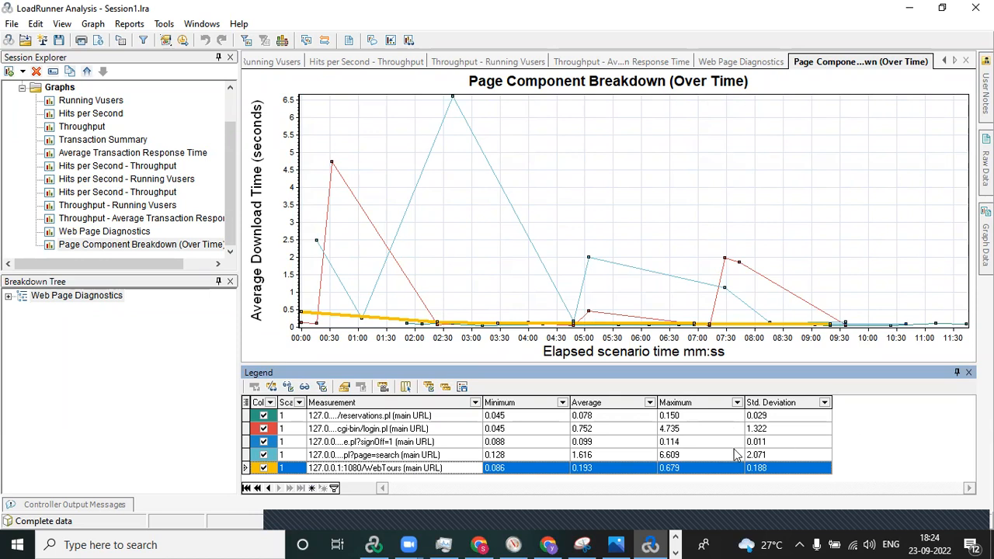
# Step: In the Web Page Diagnostics graph, highlight the login.pl measurement with the 4.735 maximum and set the diagnostics option to Time to First Buffer (Over Time)
pyautogui.click(125, 233)
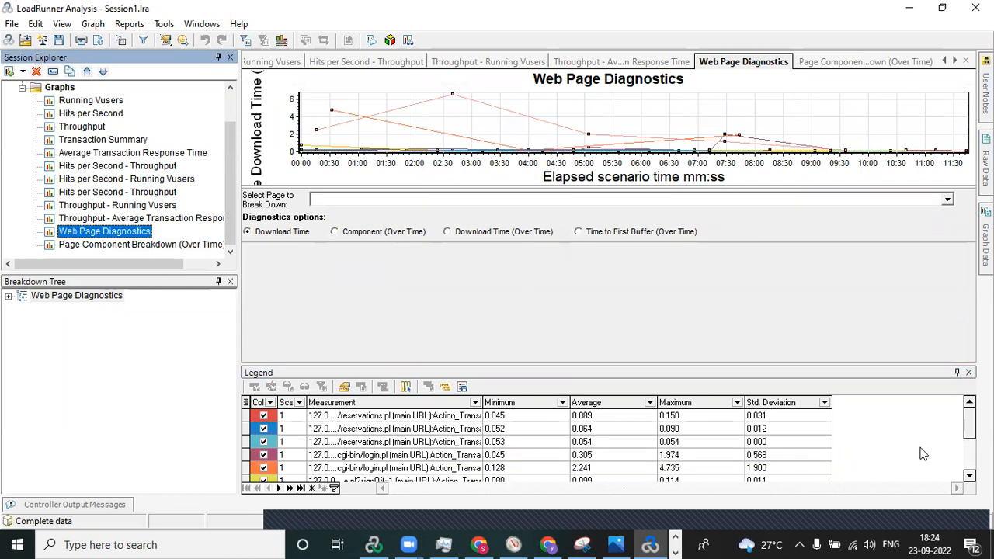
pyautogui.click(409, 469)
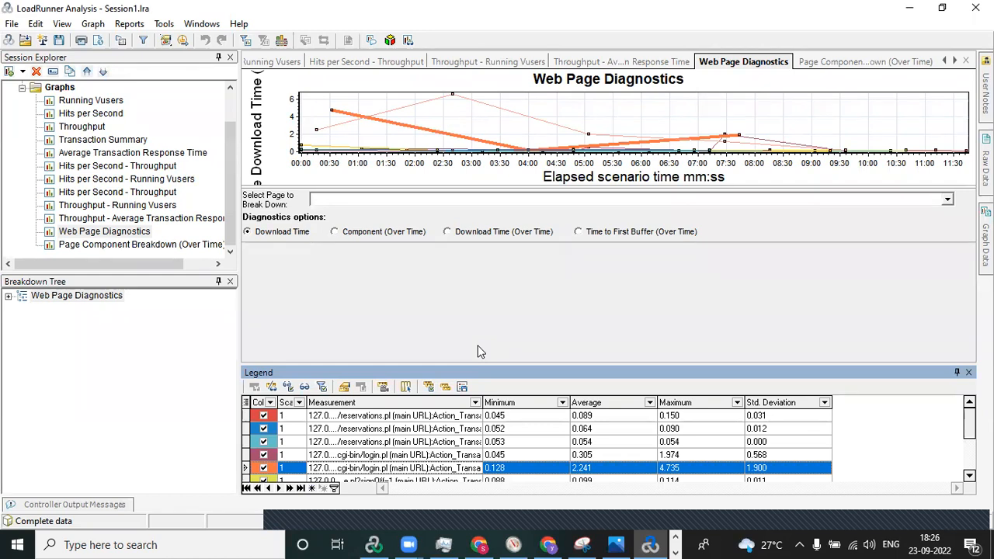
pyautogui.click(581, 233)
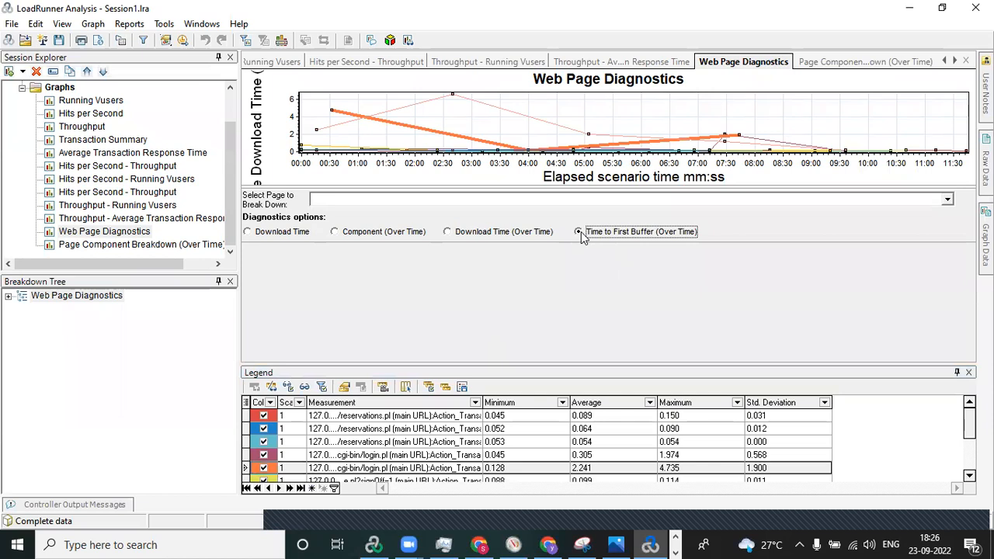
pyautogui.click(265, 234)
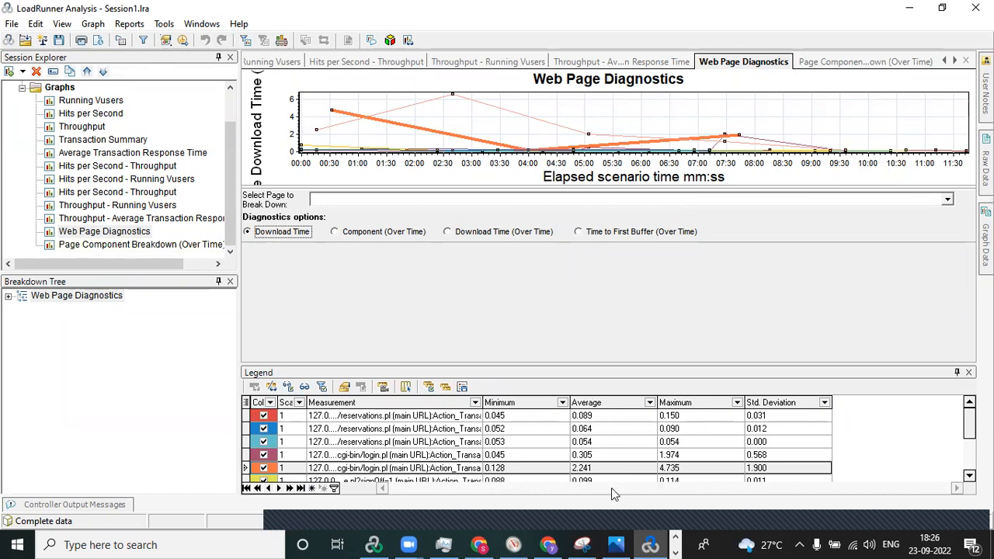
pyautogui.click(356, 236)
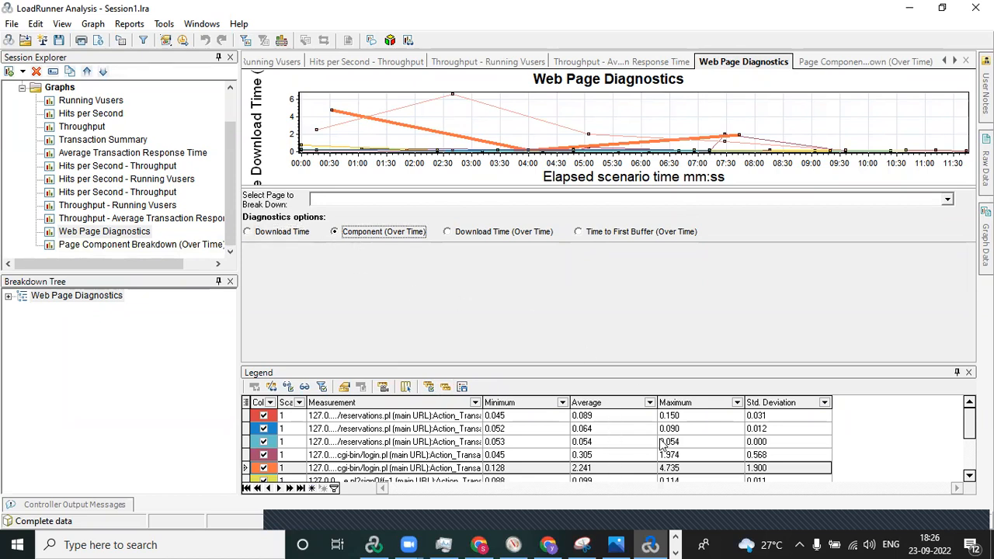
pyautogui.click(596, 237)
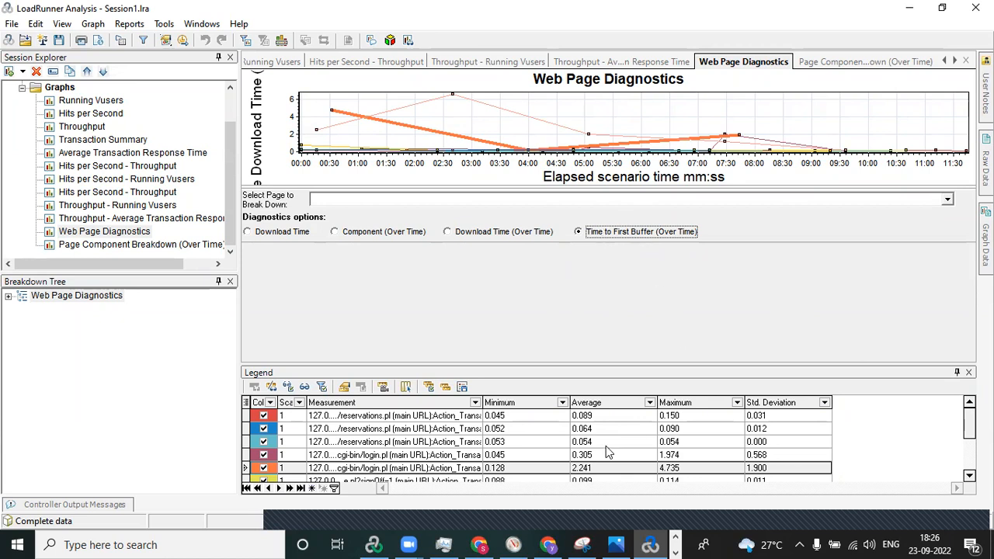
# Step: Highlight the reservations.pl measurement with the 0.054 average in the Web Page Diagnostics graph
pyautogui.moveTo(969, 428)
pyautogui.mouseDown()
pyautogui.moveTo(969, 457)
pyautogui.moveTo(969, 423)
pyautogui.mouseUp()
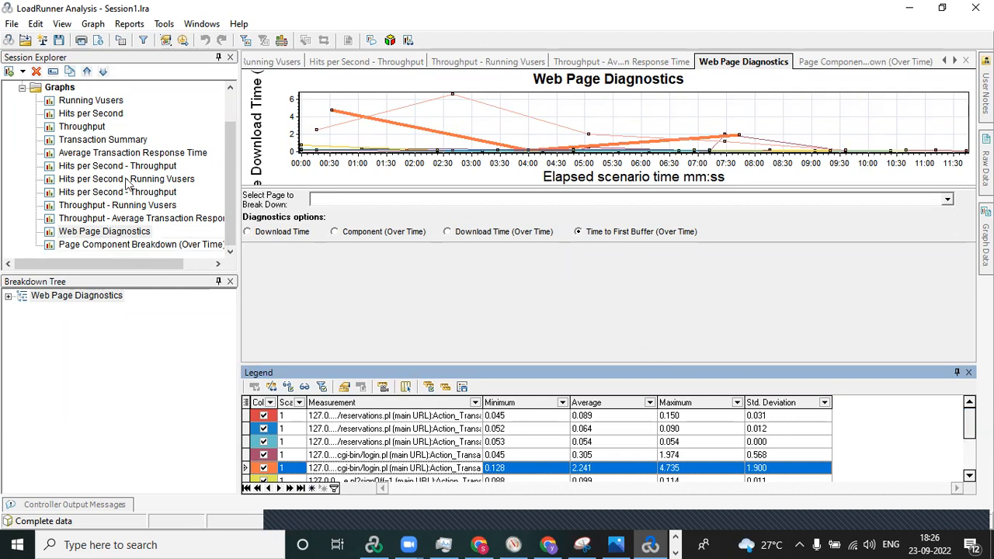
pyautogui.moveTo(230, 145); pyautogui.dragTo(230, 92)
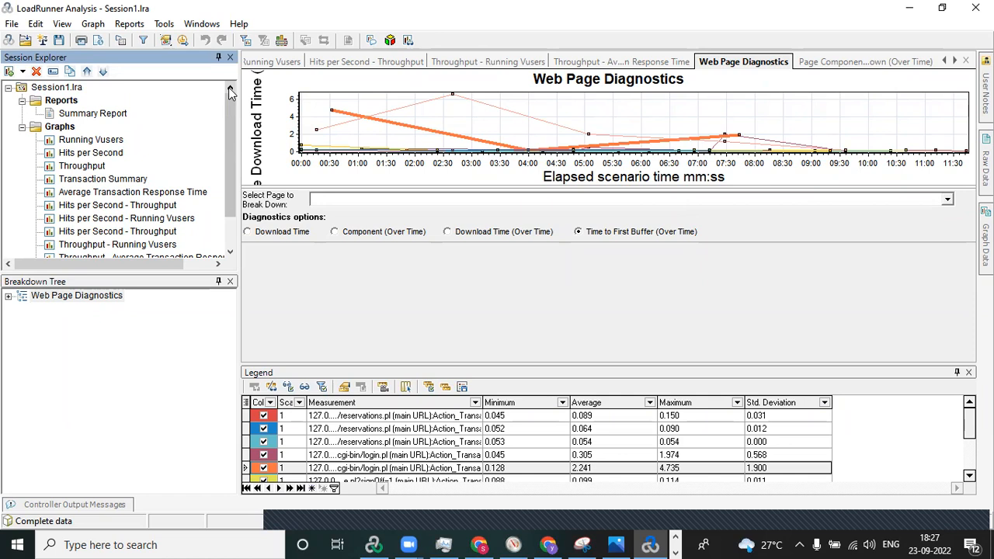
pyautogui.click(414, 446)
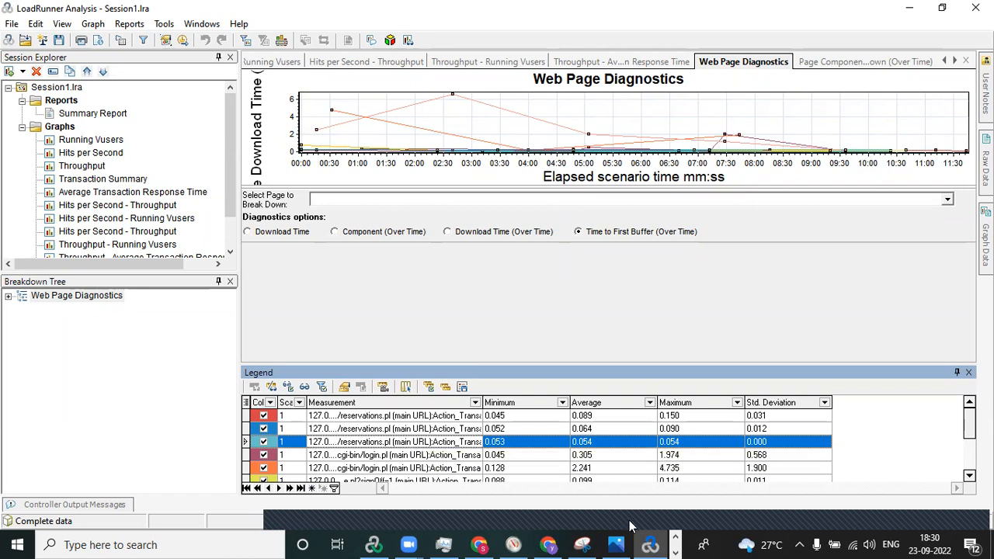
# Step: Switch to the "Performance Tuning Basics 15 ARW Report" document in Word and view its snapshot details, elapsed time and DB Time table
pyautogui.click(675, 538)
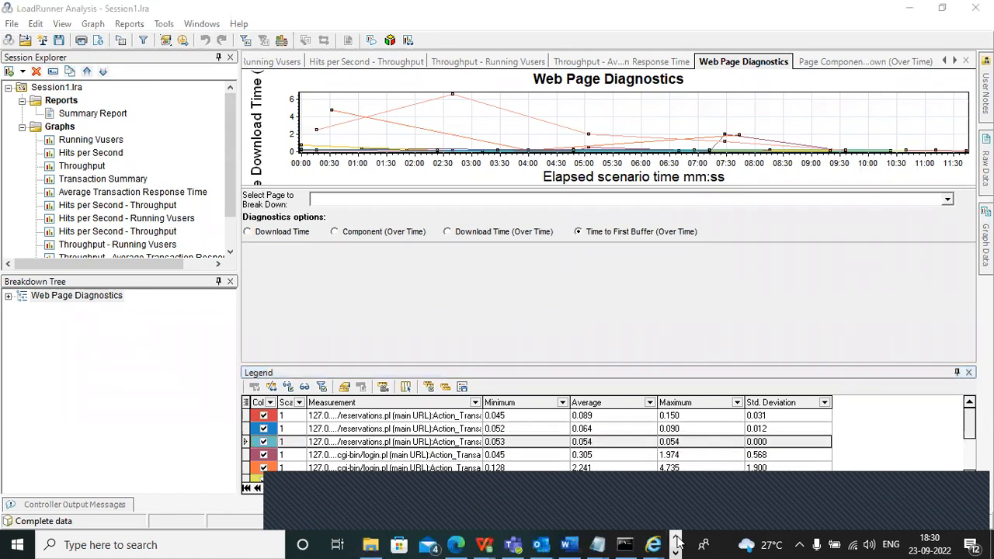
pyautogui.click(575, 544)
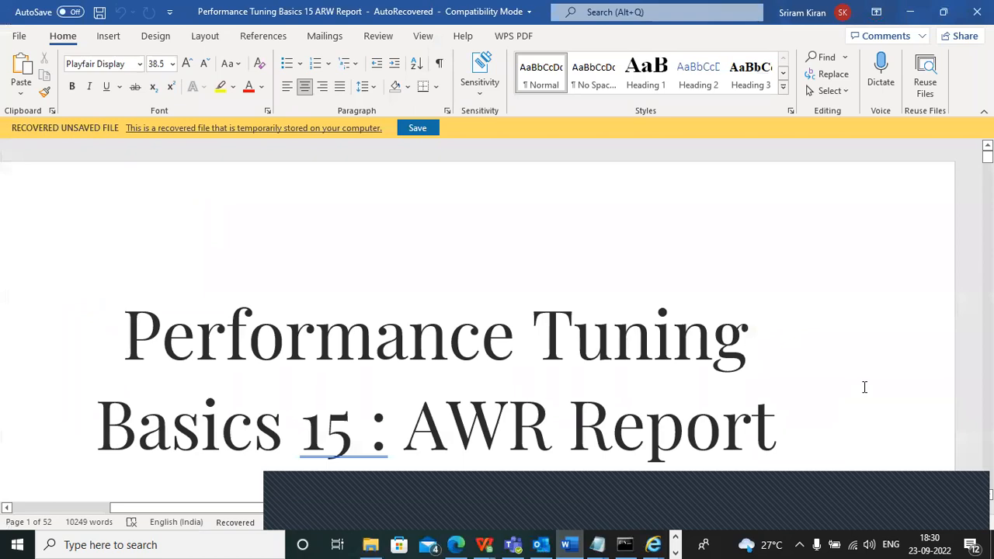
pyautogui.moveTo(987, 157); pyautogui.dragTo(988, 167)
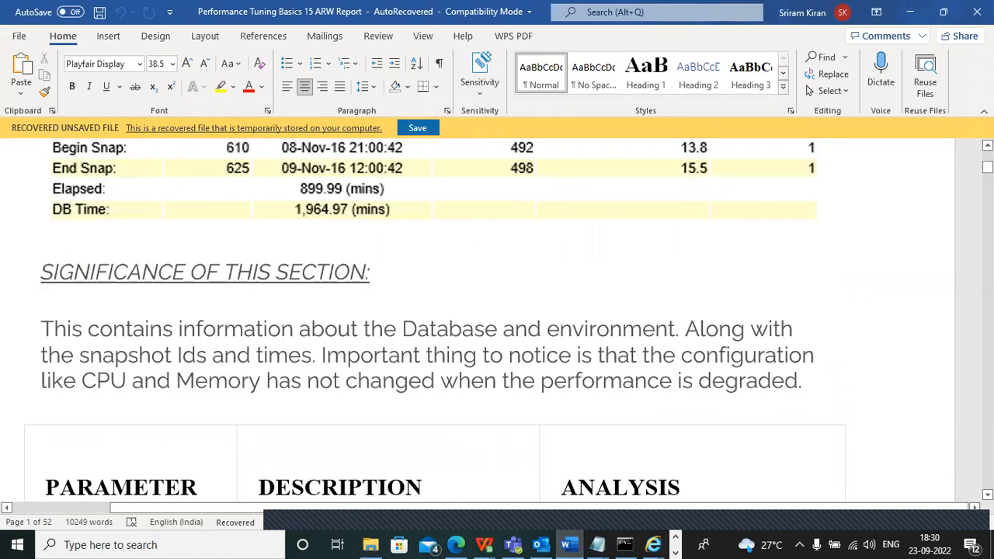
pyautogui.scroll(2, 435, 321)
pyautogui.scroll(2, 435, 321)
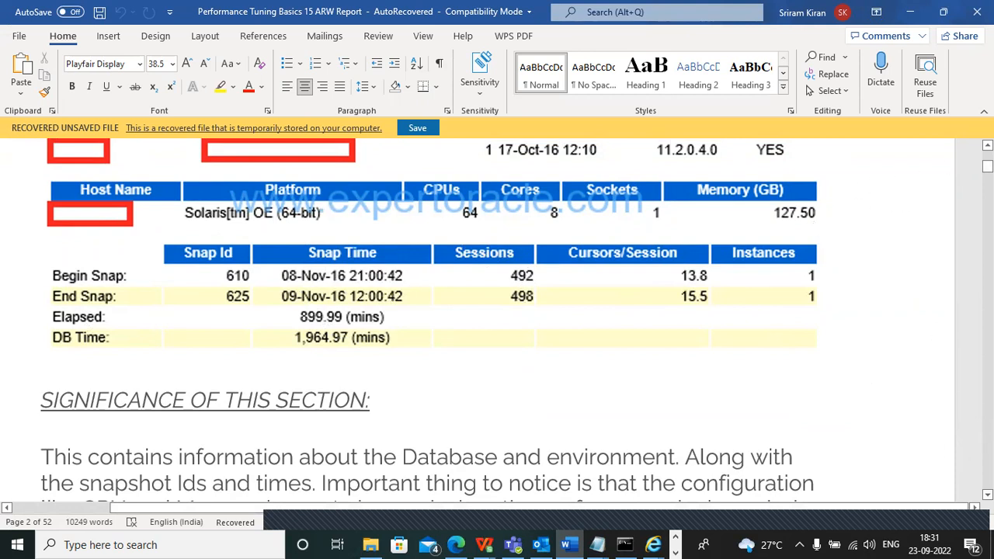
# Step: Read the DB TIME row of the parameter table, including the analysis of DB Time against elapsed time
pyautogui.scroll(-5, 497, 320)
pyautogui.scroll(-10, 497, 320)
pyautogui.scroll(-5, 719, 482)
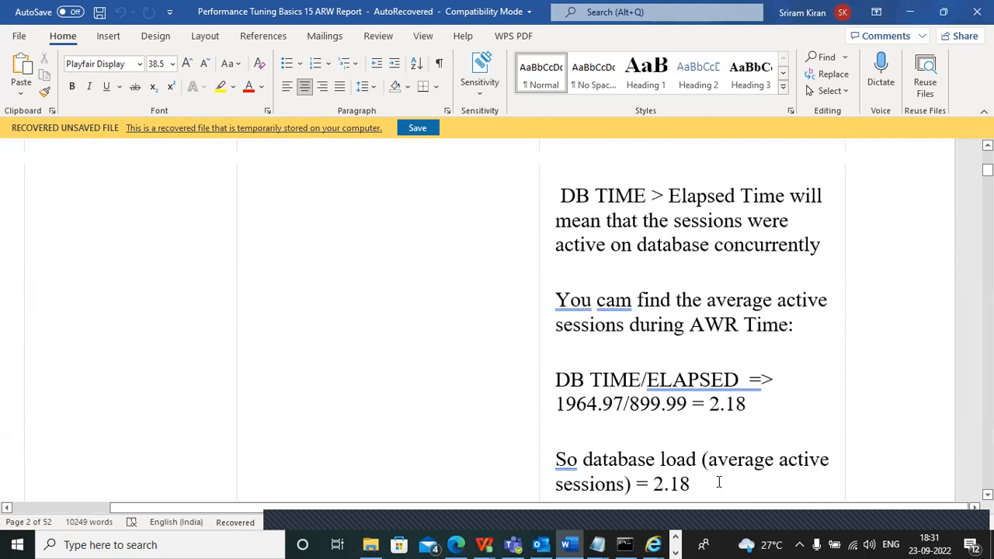
pyautogui.moveTo(919, 521); pyautogui.dragTo(914, 521)
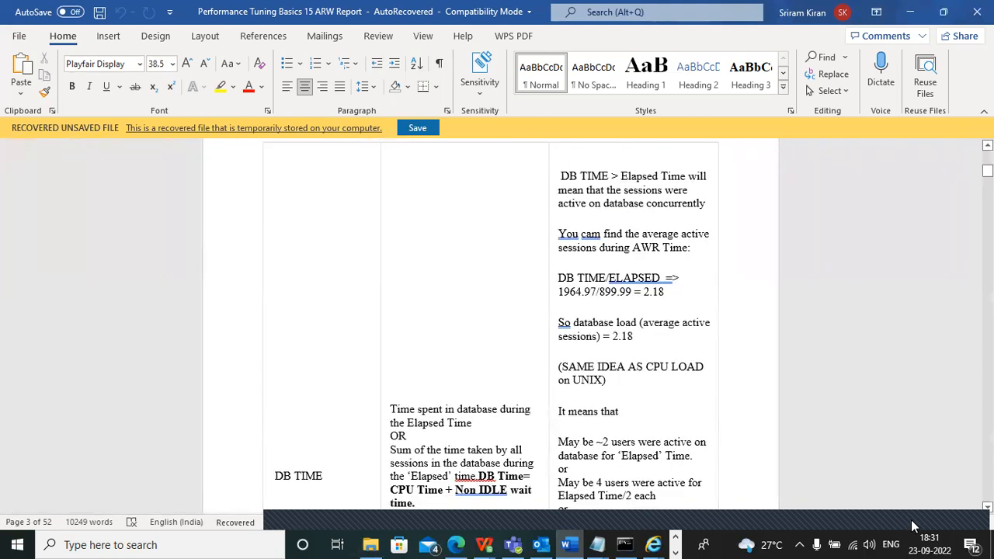
pyautogui.moveTo(987, 170); pyautogui.dragTo(987, 170)
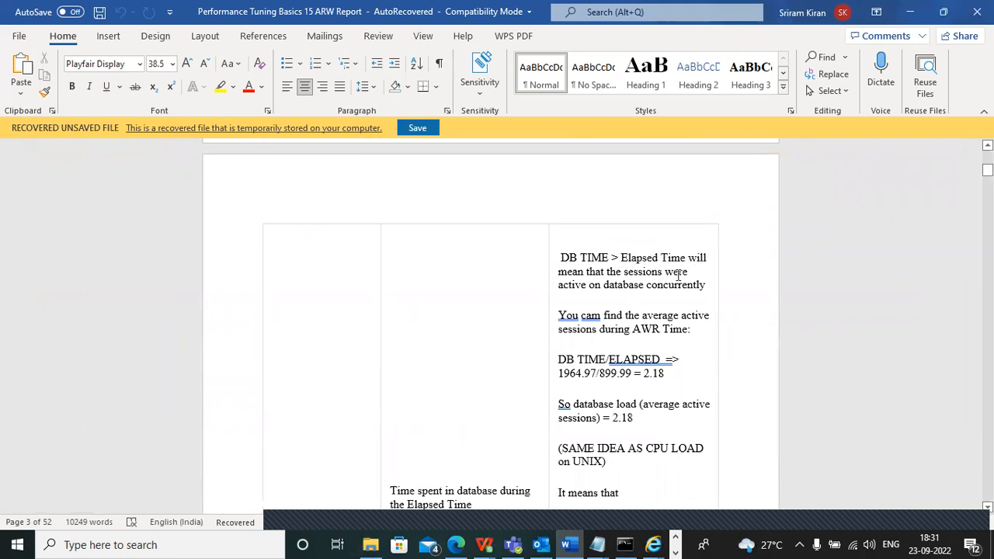
pyautogui.click(463, 309)
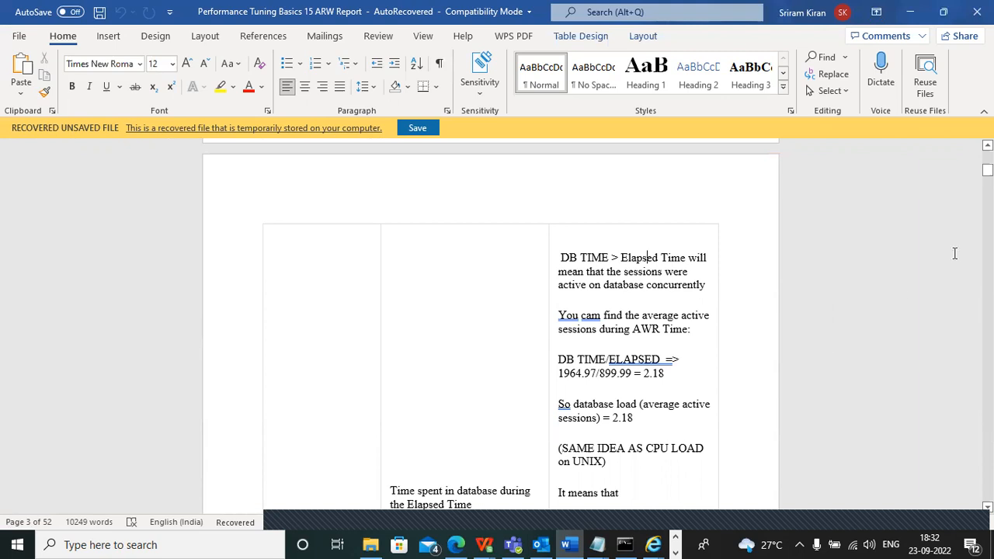
# Step: Search the document for "Top", extending the search text to "Top most high respon"
pyautogui.moveTo(987, 169); pyautogui.dragTo(987, 400)
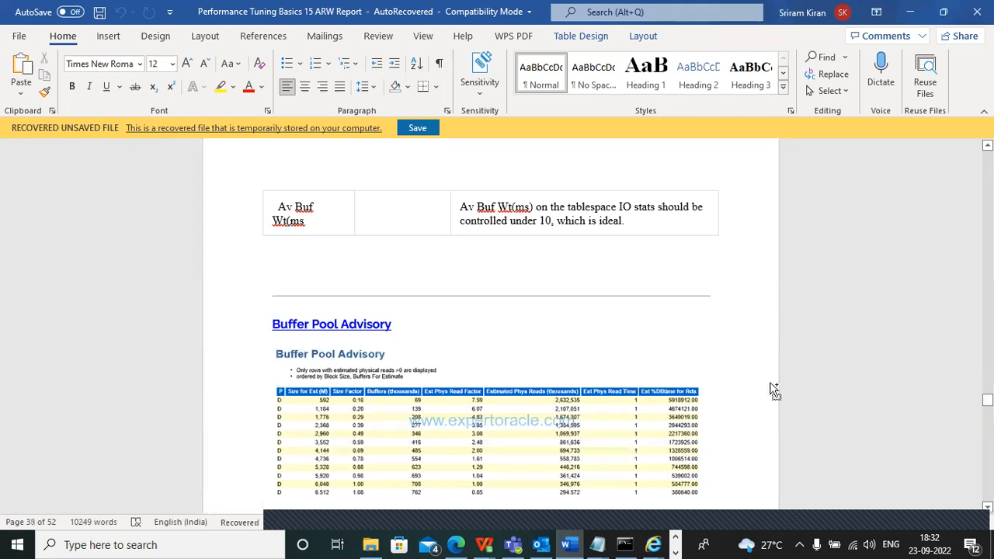
pyautogui.hotkey('ctrl', 'f')
pyautogui.write('To')
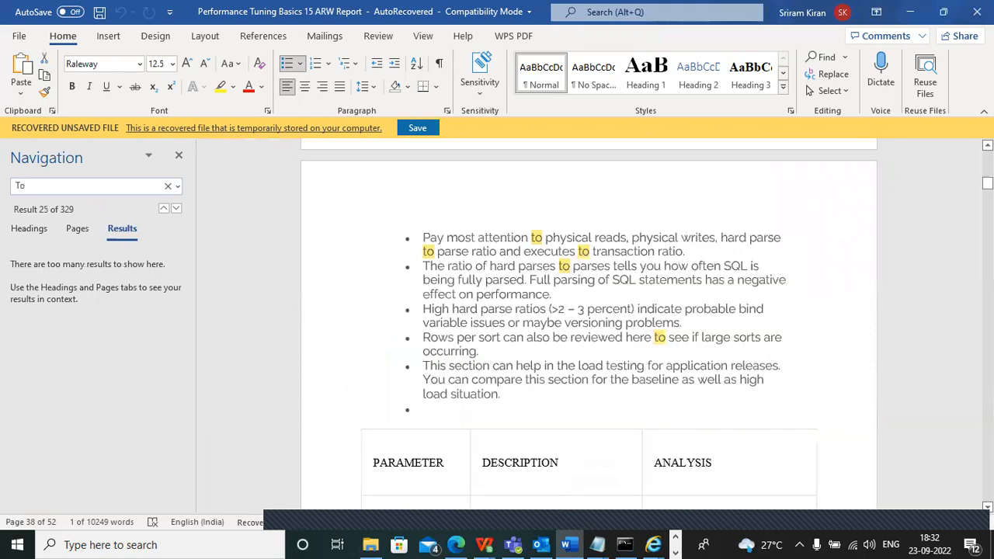
pyautogui.write('p')
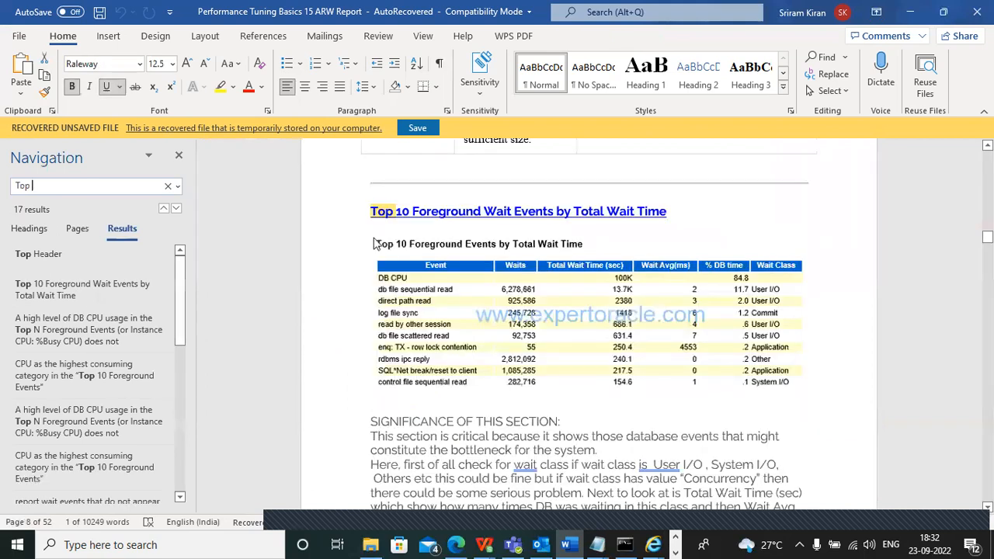
pyautogui.write('most hight')
pyautogui.press('BackSpace')
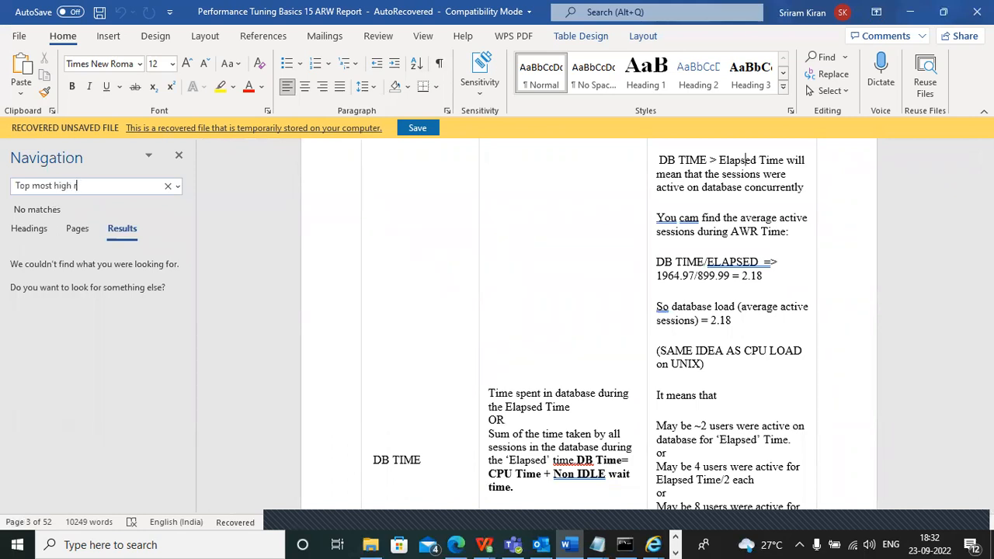
pyautogui.write('respon')
# Step: Replace the search text with "Query" and go to the match above the "SQL ordered by Elapsed Time" section
pyautogui.moveTo(53, 185); pyautogui.dragTo(9, 186)
pyautogui.press('BackSpace')
pyautogui.click(85, 185)
pyautogui.click(15, 185)
pyautogui.click(79, 186)
pyautogui.press('BackSpace')
pyautogui.press('BackSpace')
pyautogui.press('BackSpace')
pyautogui.press('BackSpace')
pyautogui.press('BackSpace')
pyautogui.press('BackSpace')
pyautogui.press('BackSpace')
pyautogui.press('BackSpace')
pyautogui.press('BackSpace')
pyautogui.press('BackSpace')
pyautogui.press('BackSpace')
pyautogui.press('BackSpace')
pyautogui.press('BackSpace')
pyautogui.write('Query')
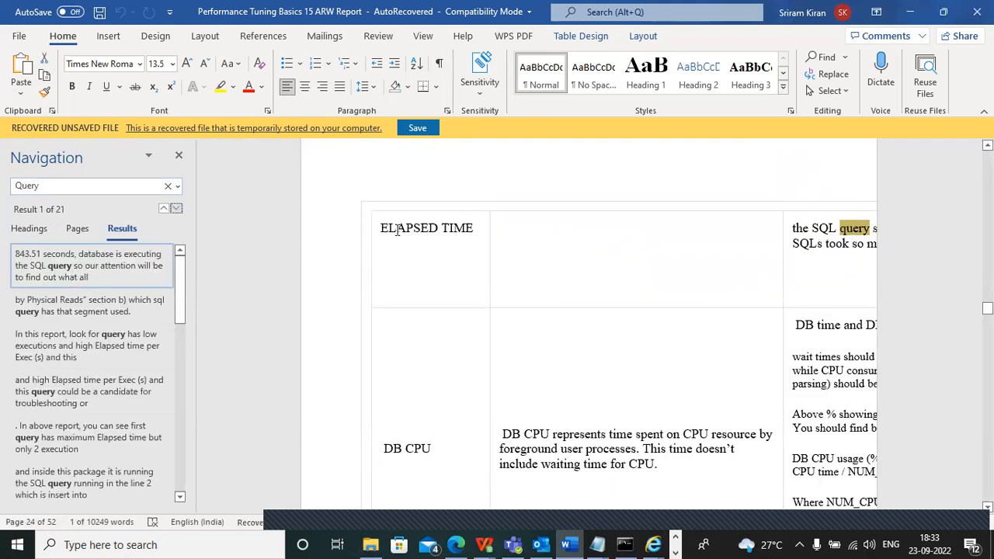
pyautogui.press('Return')
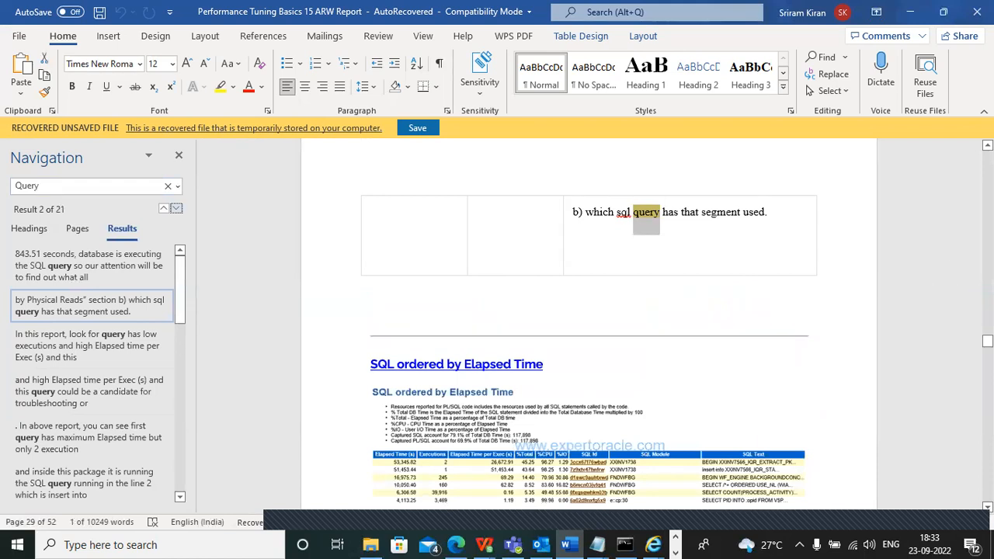
# Step: Read the "SQL ordered by Elapsed Time" section down to its parameter table
pyautogui.scroll(-2, 590, 326)
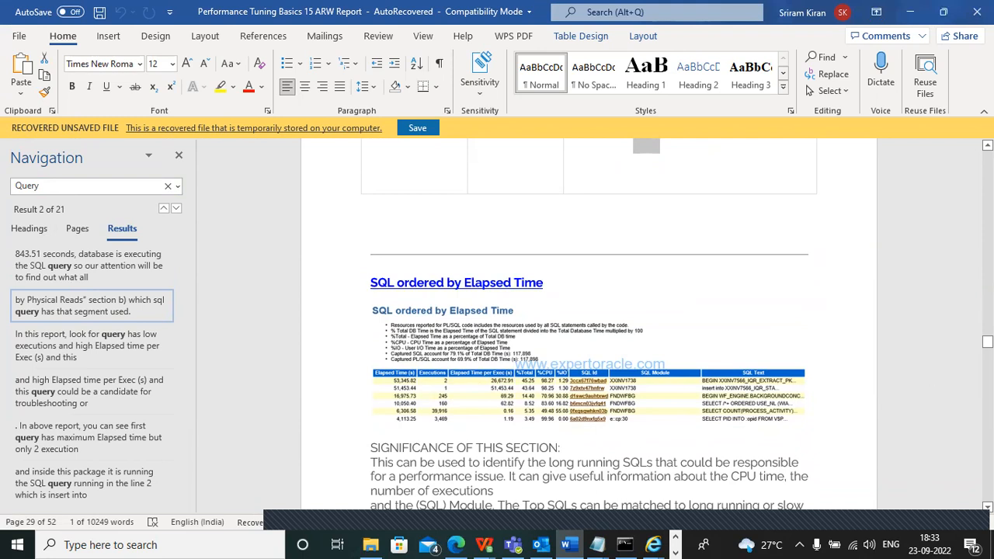
pyautogui.scroll(-5, 588, 326)
pyautogui.scroll(-10, 589, 327)
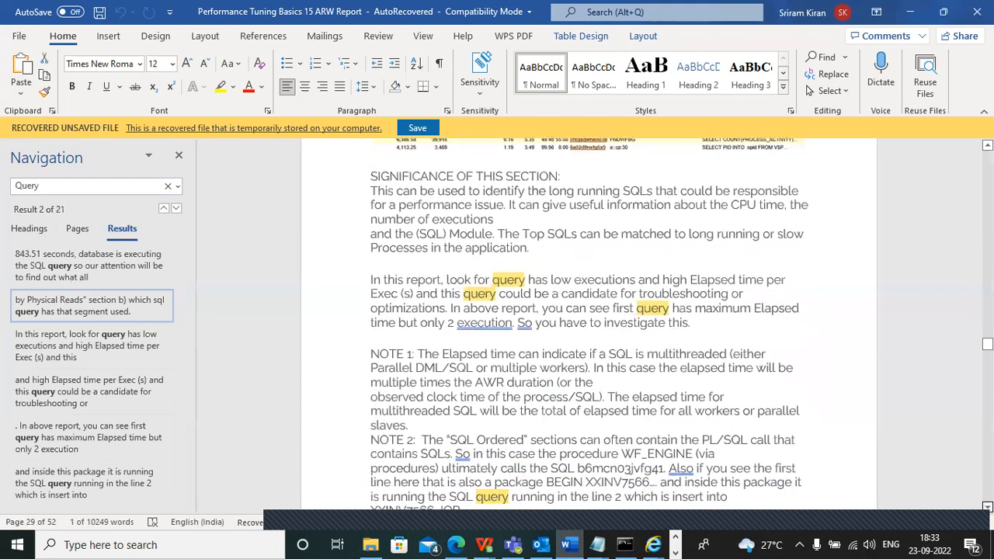
pyautogui.scroll(-3, 542, 325)
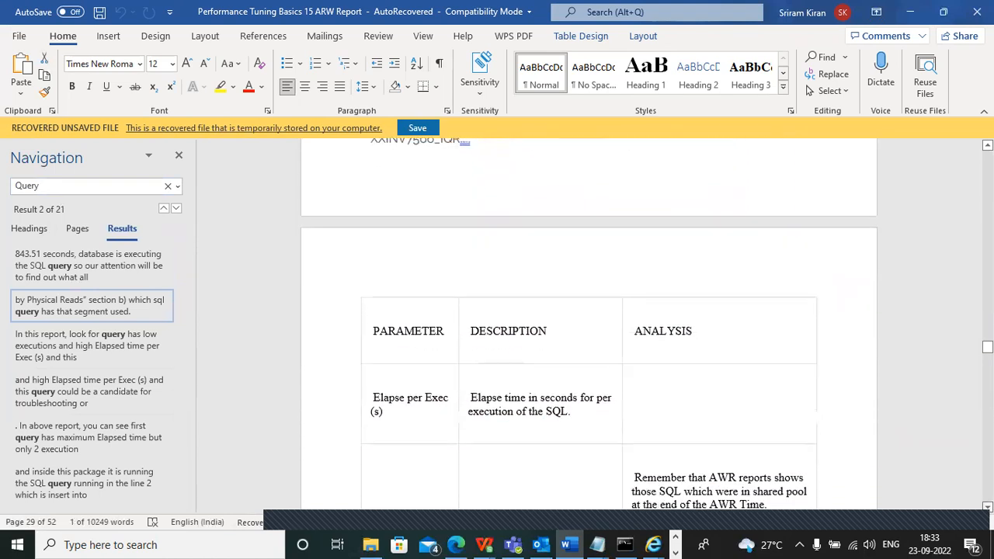
# Step: Step through all "Query" matches, wrapping around to the one about low executions and high elapsed time
pyautogui.click(78, 184)
pyautogui.press('Return')
pyautogui.press('Return')
pyautogui.press('Return')
pyautogui.press('Return')
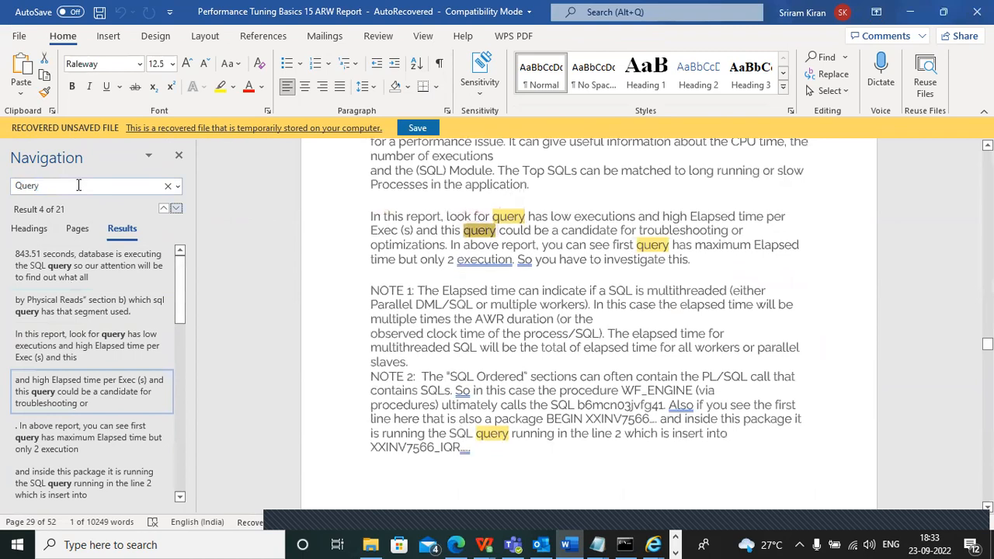
pyautogui.press('Return')
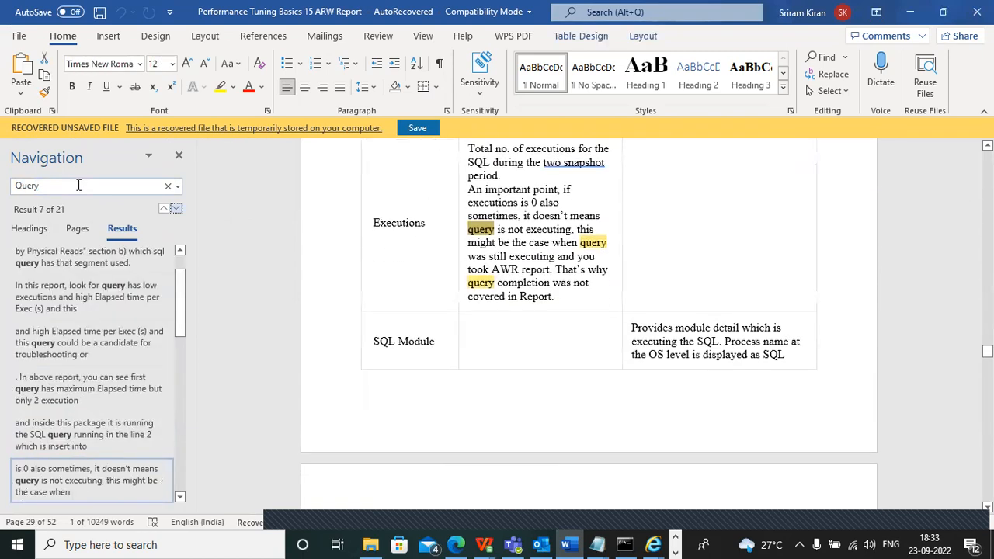
pyautogui.press('Return')
pyautogui.press('Return')
pyautogui.press('Return')
pyautogui.press('Return')
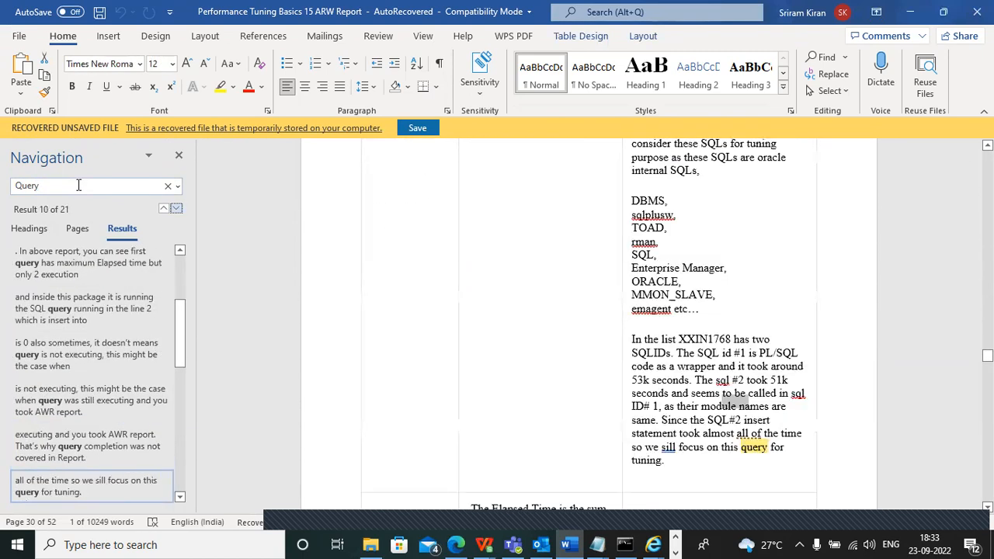
pyautogui.press('Return')
pyautogui.press('Return')
pyautogui.press('Return')
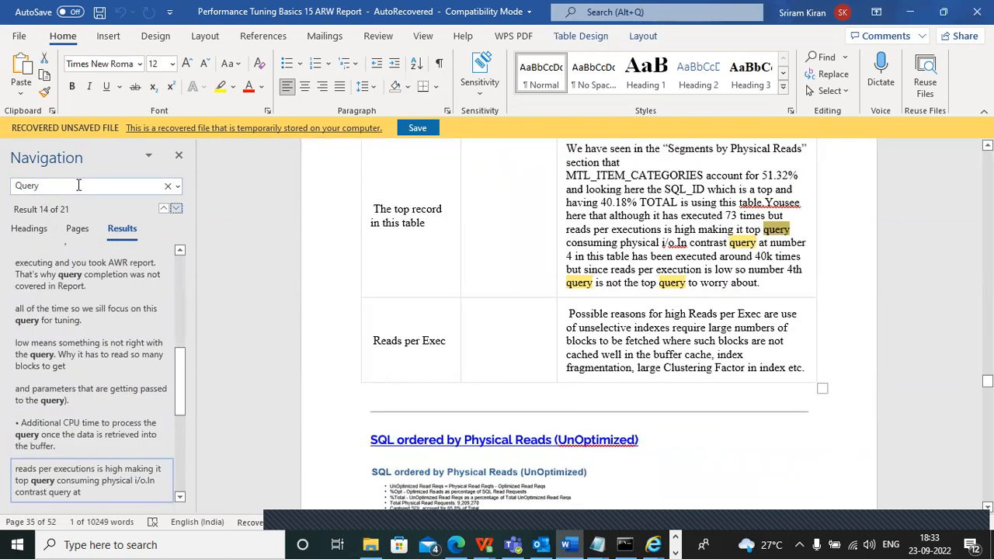
pyautogui.press('Return')
pyautogui.press('Return')
pyautogui.press('Return')
pyautogui.press('Return')
pyautogui.press('Return')
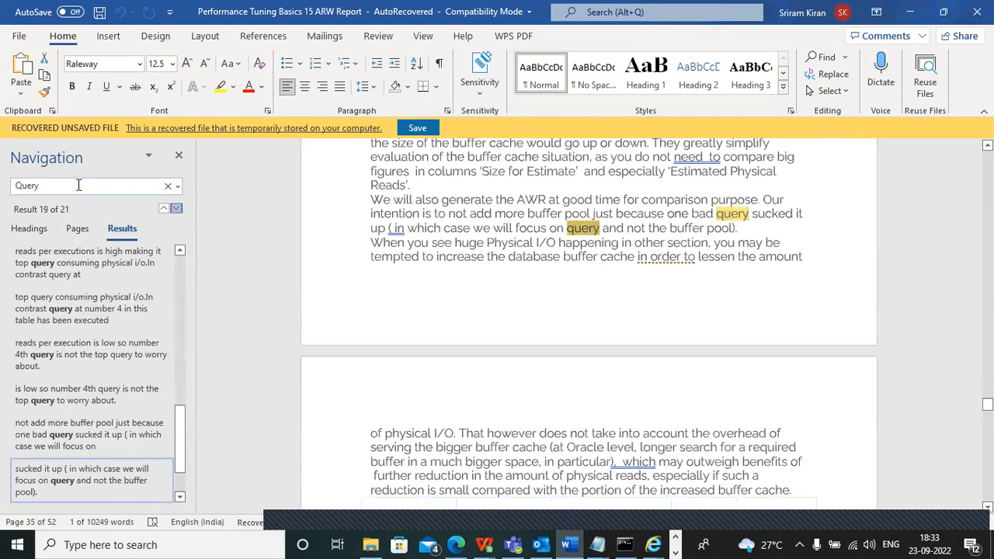
pyautogui.press('Return')
pyautogui.press('Return')
pyautogui.press('Return')
pyautogui.press('Return')
pyautogui.press('Return')
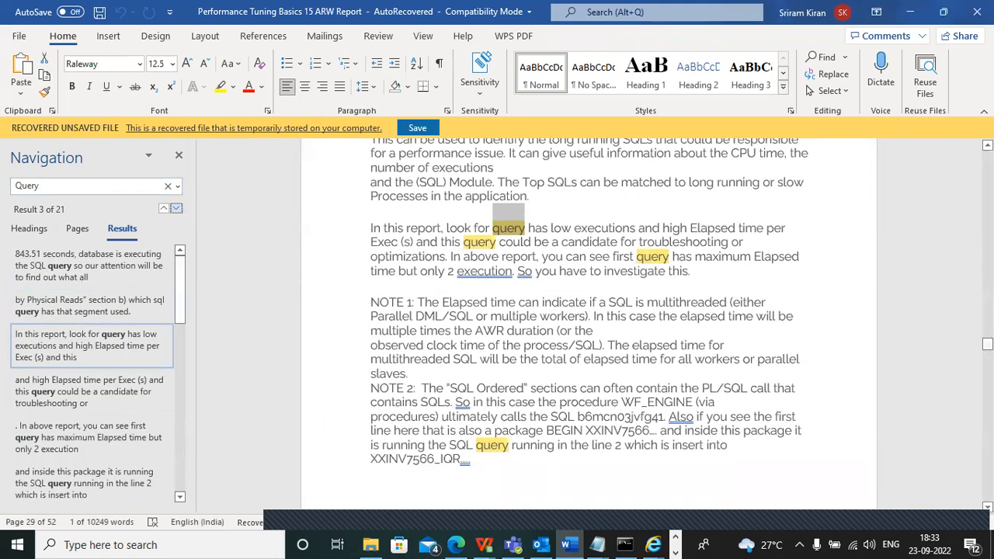
# Step: Review the SQL sections ordered by Gets, Reads, Physical Reads (UnOptimized) and Parse Calls, continuing down to "Segments by Buffer Busy Waits"
pyautogui.scroll(-20, 589, 324)
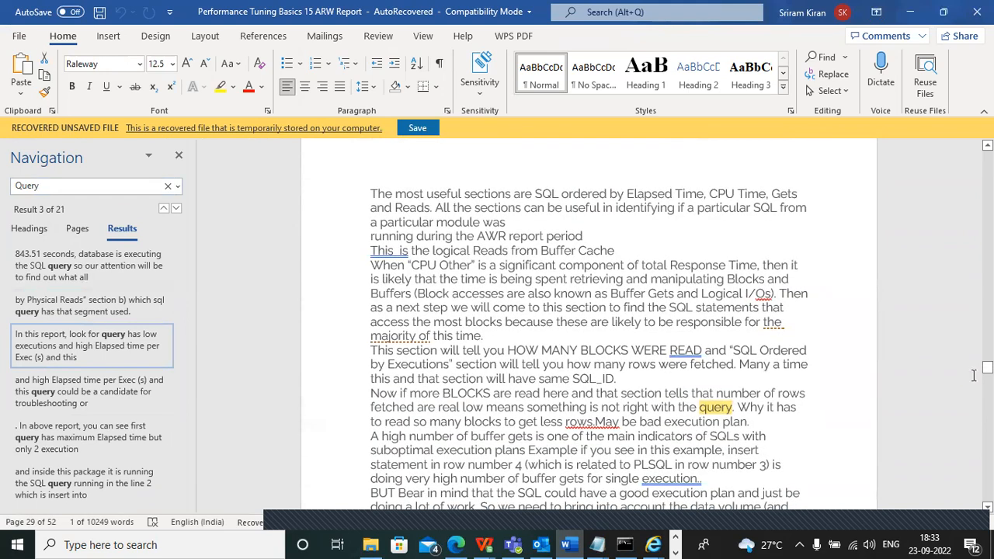
pyautogui.scroll(12, 823, 202)
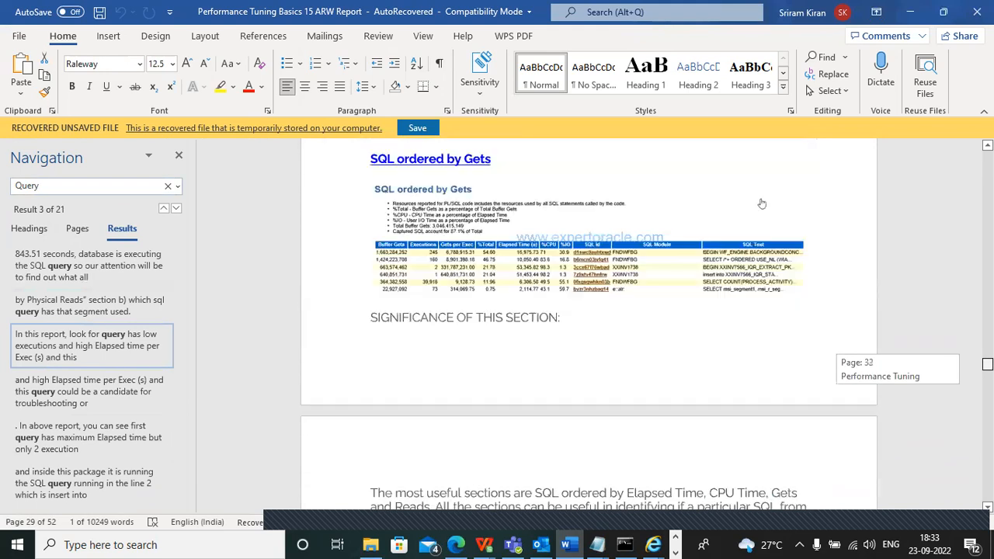
pyautogui.scroll(-7, 762, 198)
pyautogui.scroll(-1, 762, 198)
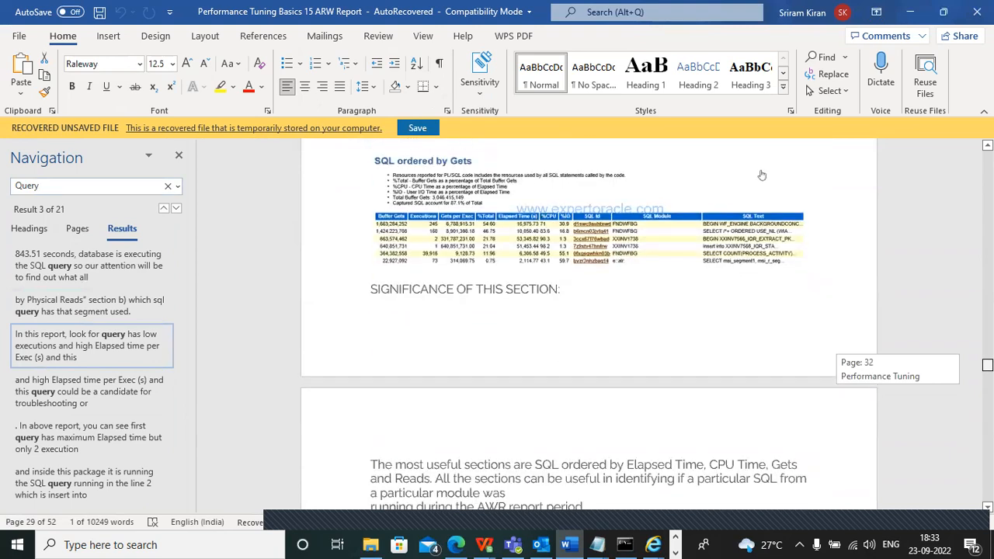
pyautogui.scroll(-6, 762, 175)
pyautogui.scroll(6, 762, 175)
pyautogui.scroll(-9, 762, 175)
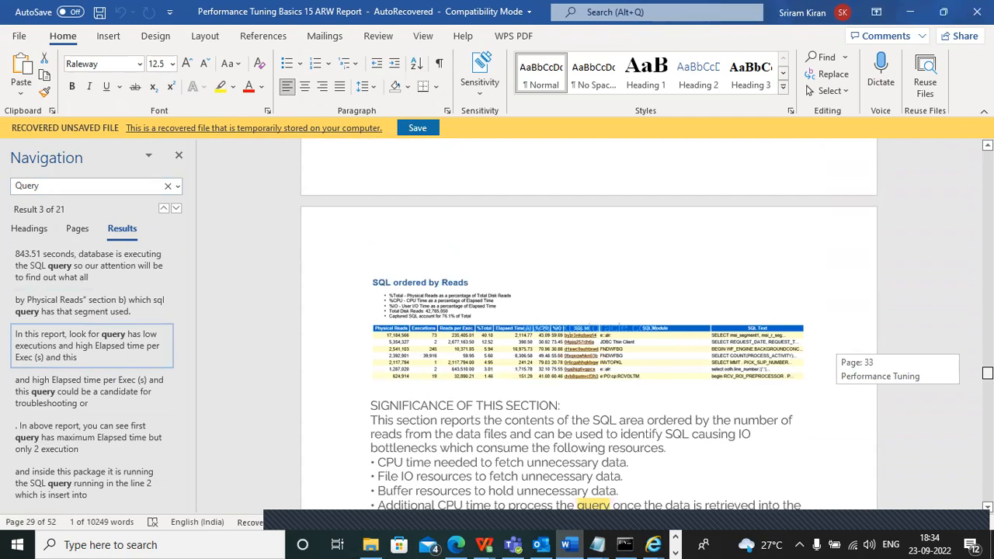
pyautogui.scroll(-15, 762, 175)
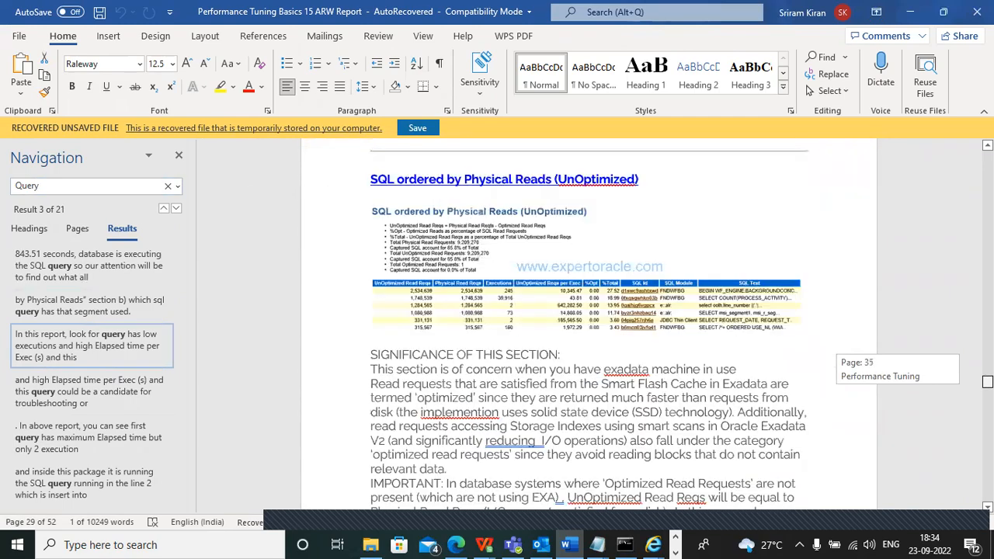
pyautogui.scroll(1, 762, 175)
pyautogui.scroll(-10, 762, 174)
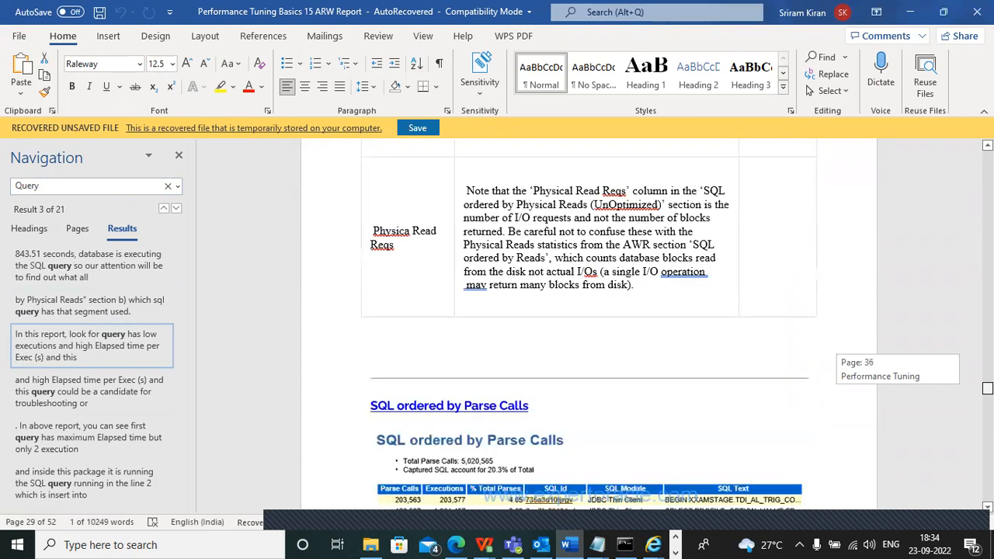
pyautogui.scroll(3, 762, 175)
pyautogui.moveTo(987, 388); pyautogui.dragTo(988, 485)
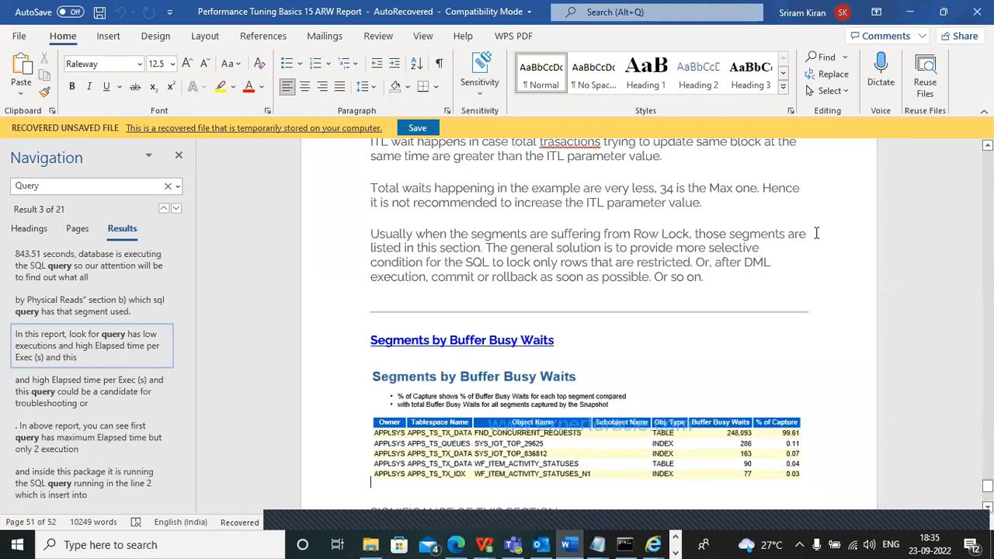
# Step: Minimize the Word document to return to LoadRunner Analysis and display the Summary Report
pyautogui.click(916, 13)
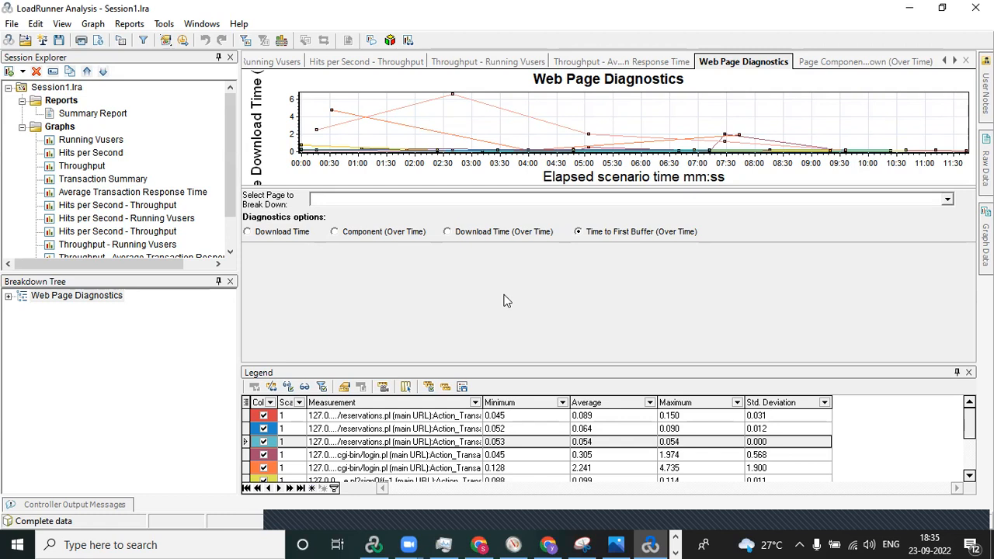
pyautogui.moveTo(233, 153); pyautogui.dragTo(234, 130)
pyautogui.moveTo(230, 118)
pyautogui.mouseDown()
pyautogui.moveTo(233, 161)
pyautogui.moveTo(236, 106)
pyautogui.mouseUp()
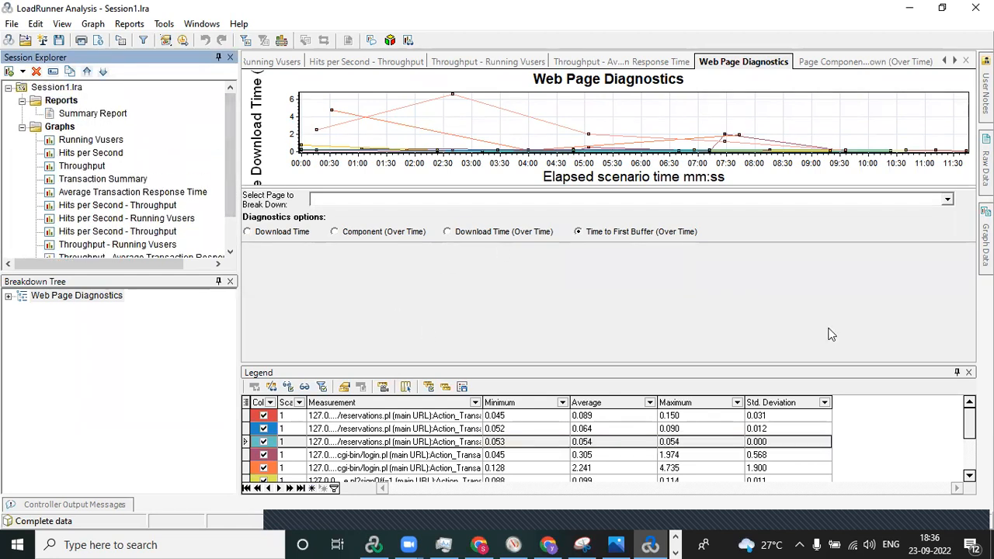
pyautogui.click(111, 118)
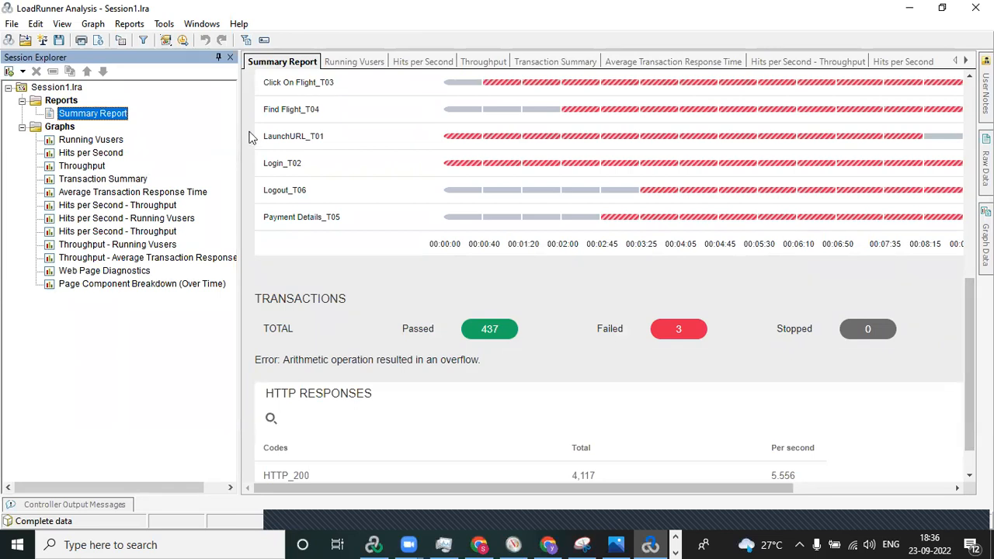
# Step: Generate a report from the "Detailed report (for single run)" template
pyautogui.click(128, 24)
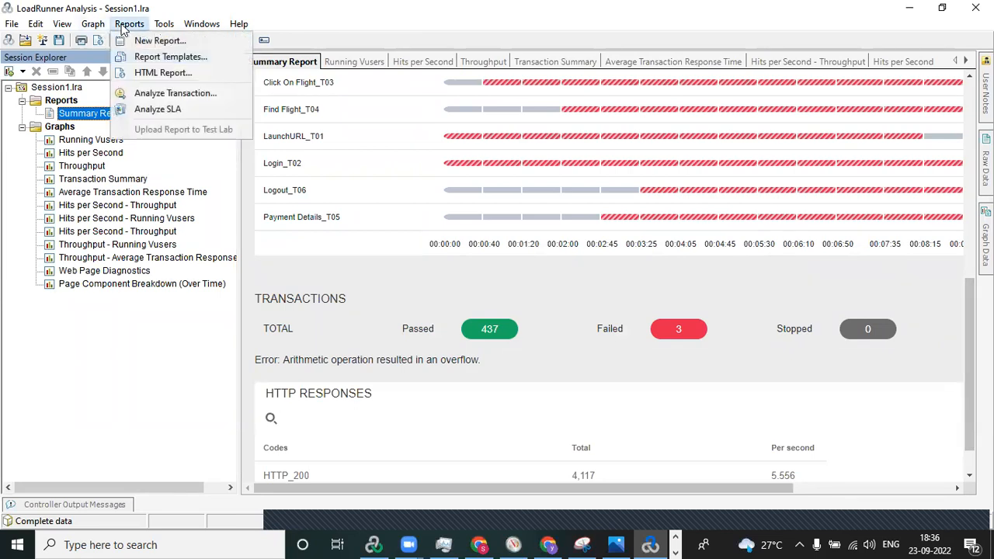
pyautogui.click(174, 58)
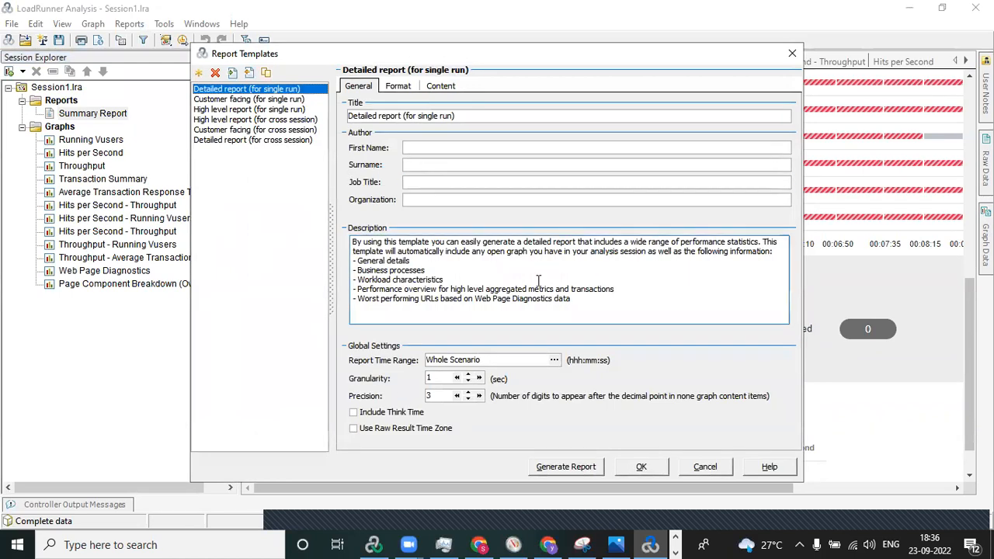
pyautogui.click(560, 470)
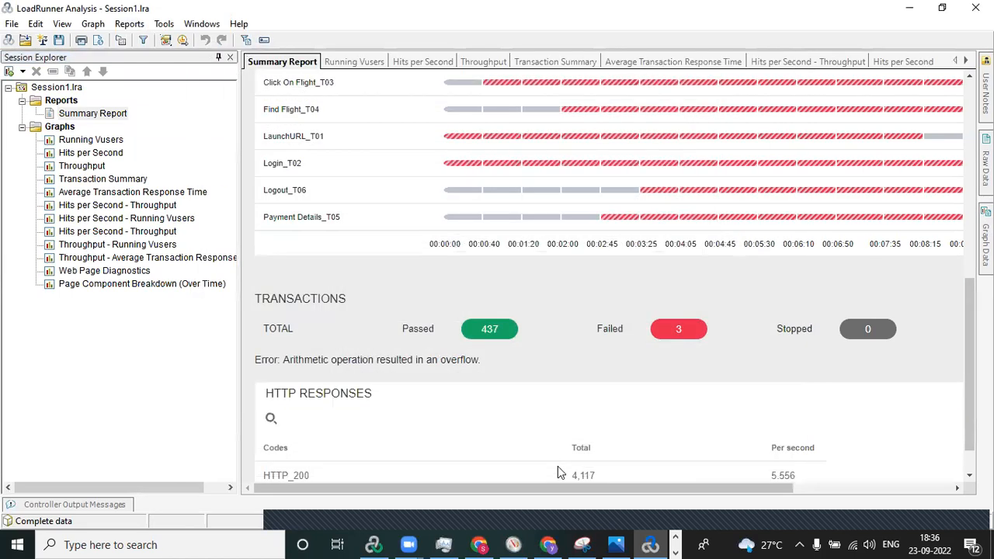
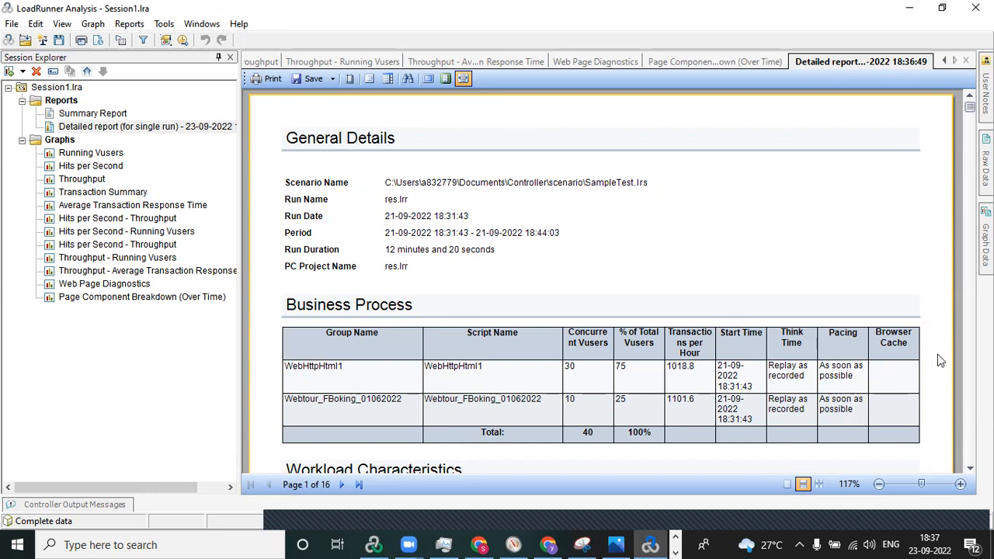
# Step: Review the detailed report's Business Process and Workload Characteristics tables and the "Running Vusers - Total Transactions per Second" graph with its measurements
pyautogui.scroll(-5, 613, 283)
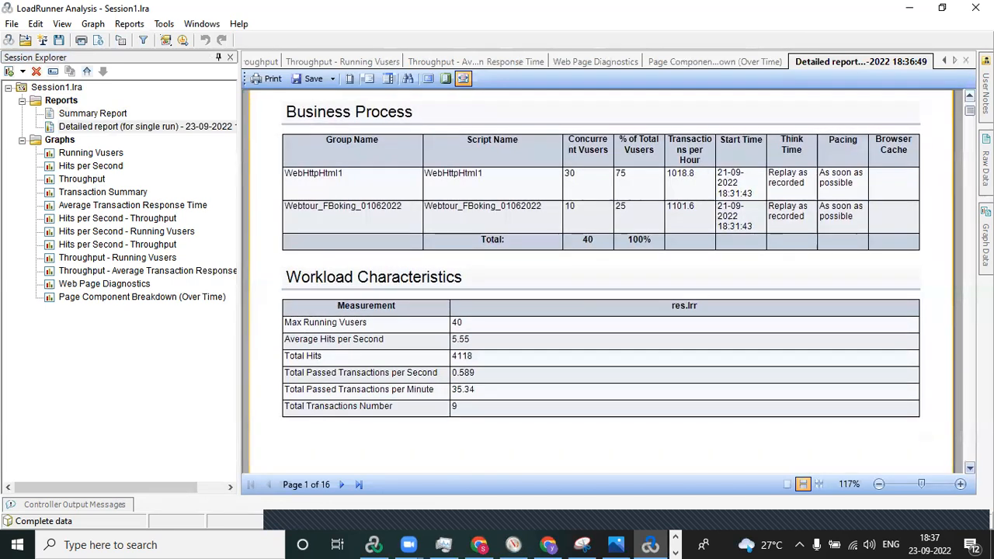
pyautogui.scroll(-7, 612, 283)
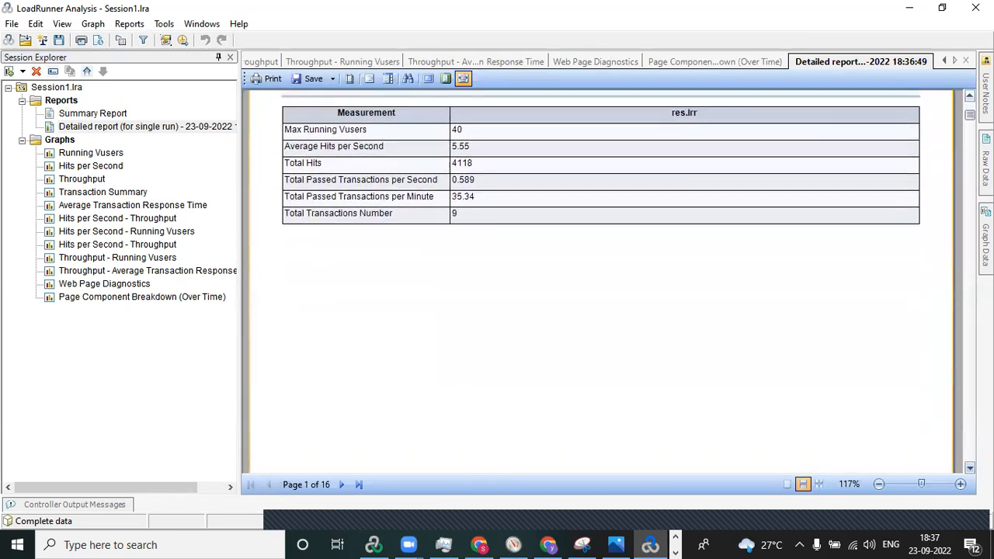
pyautogui.scroll(-9, 612, 282)
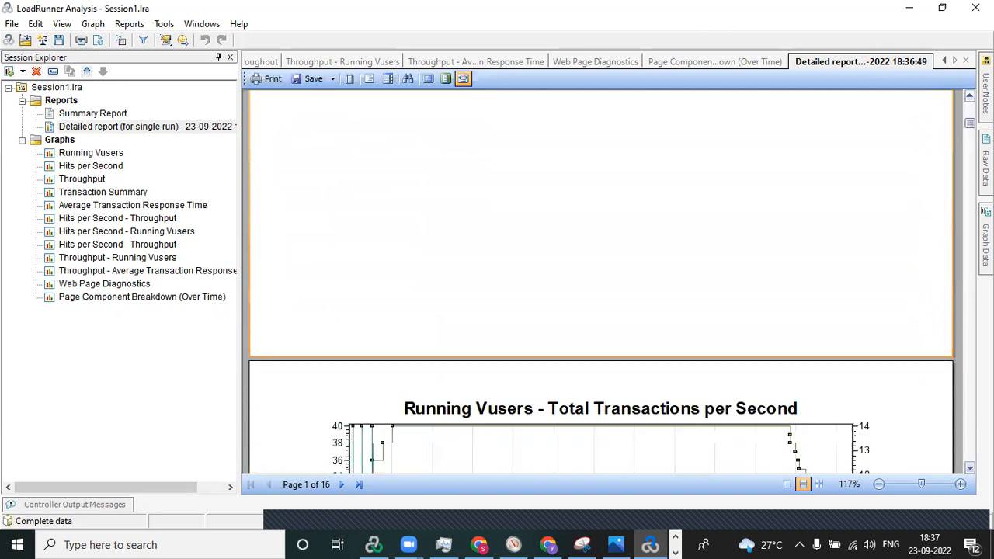
pyautogui.scroll(-6, 612, 283)
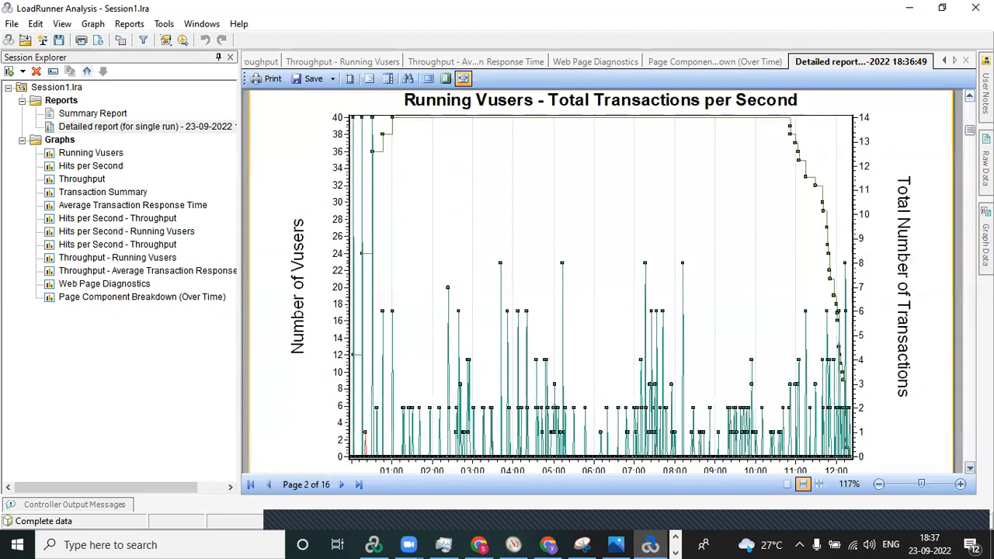
pyautogui.scroll(-5, 612, 283)
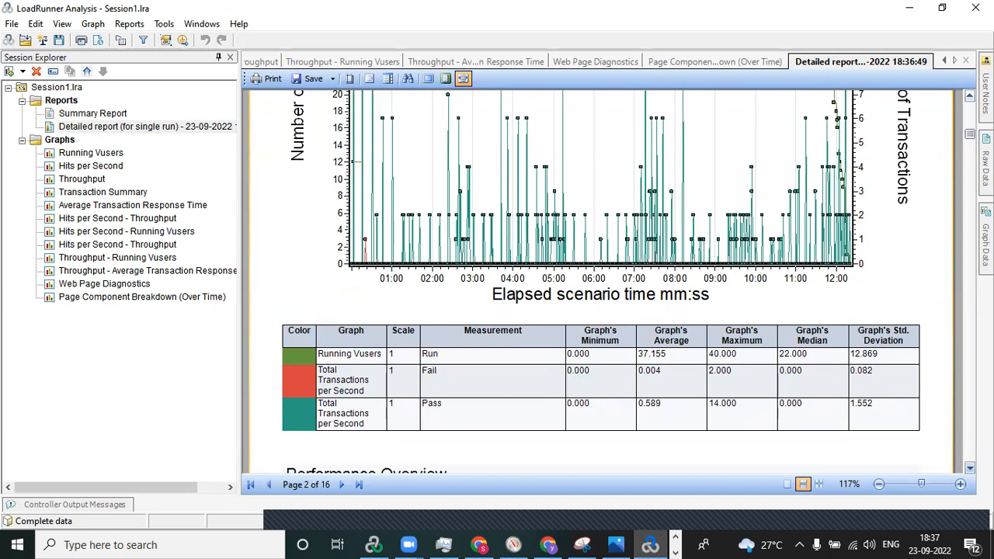
# Step: Examine the Performance Overview, HTTP Responses Summary and Transaction Summary tables, continuing down to "Worst URLs (by average response time)"
pyautogui.scroll(-6, 613, 282)
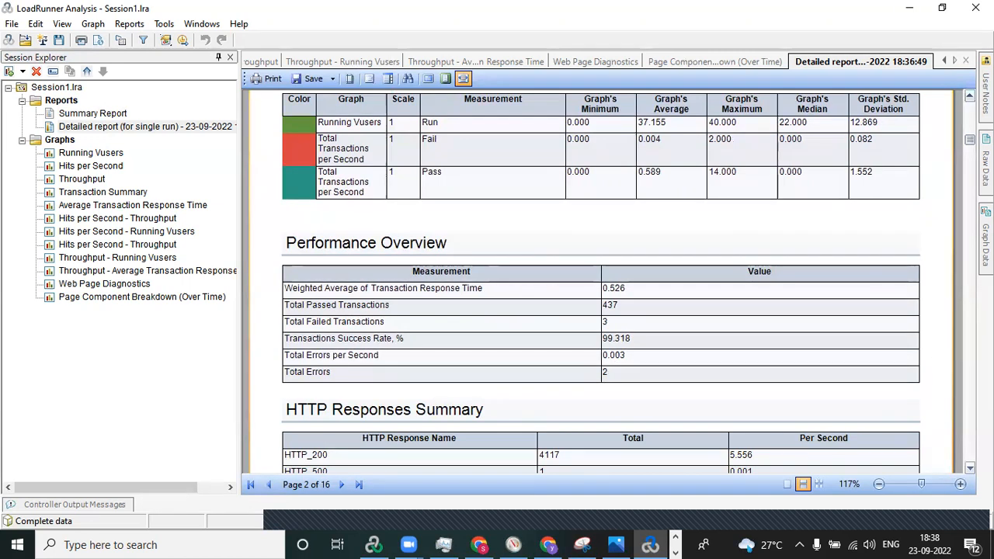
pyautogui.scroll(-3, 374, 341)
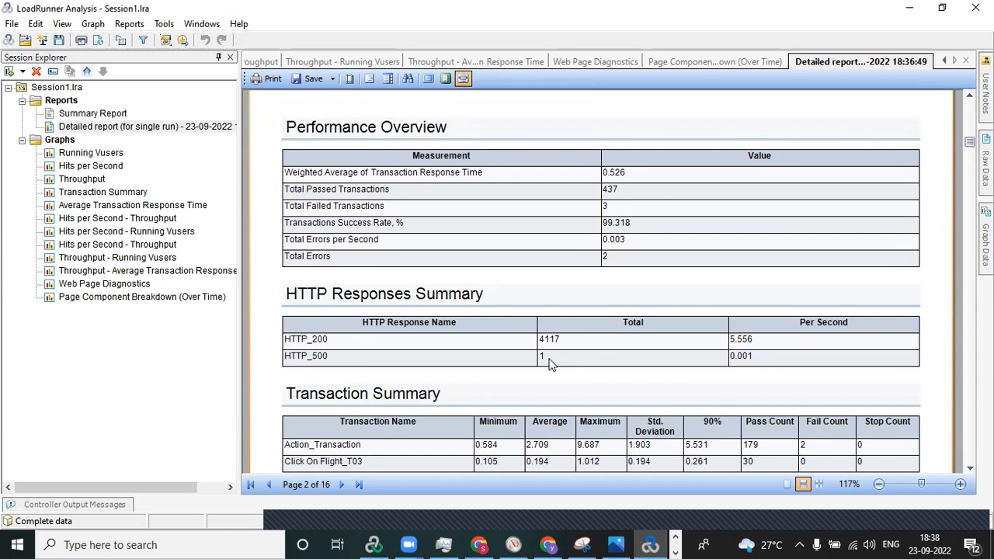
pyautogui.scroll(-4, 602, 279)
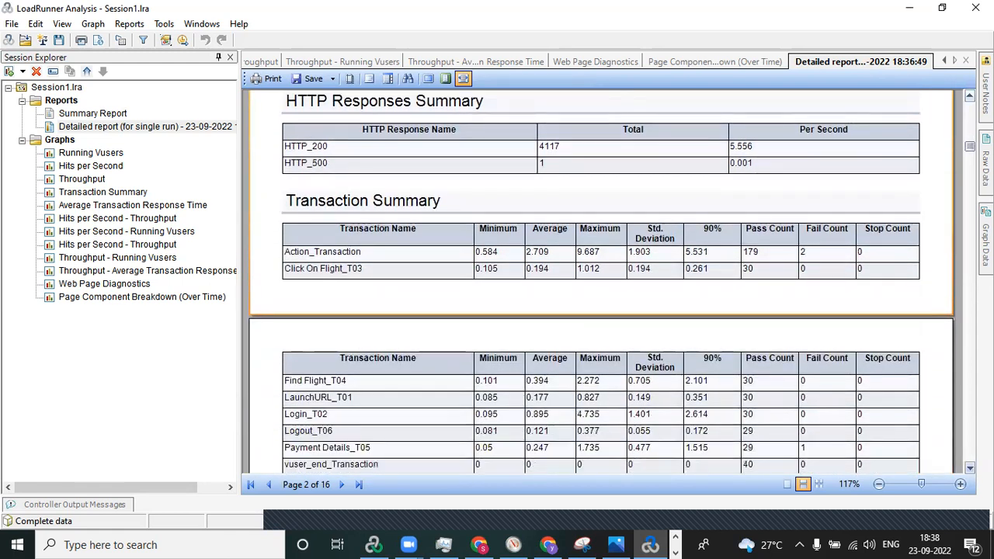
pyautogui.scroll(-2, 566, 195)
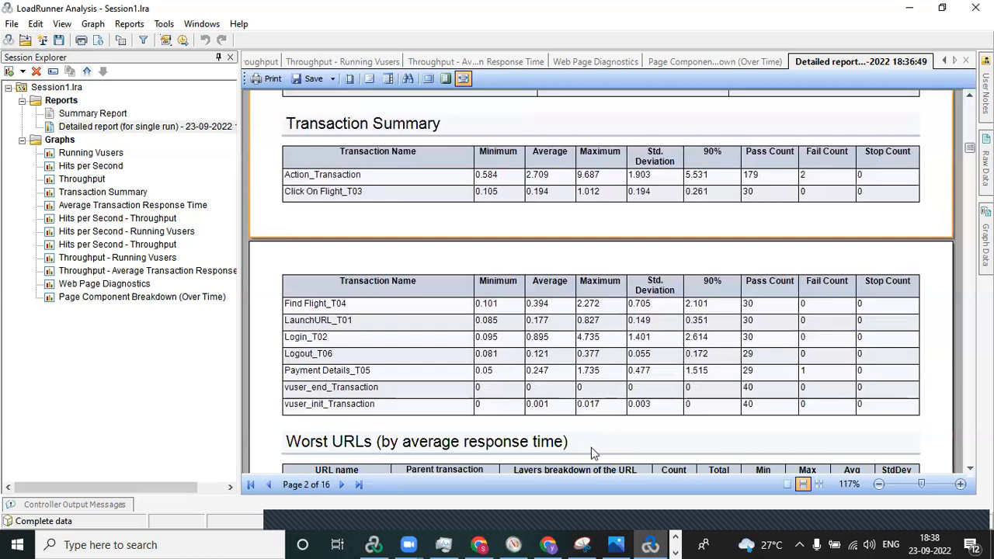
pyautogui.scroll(-2, 970, 148)
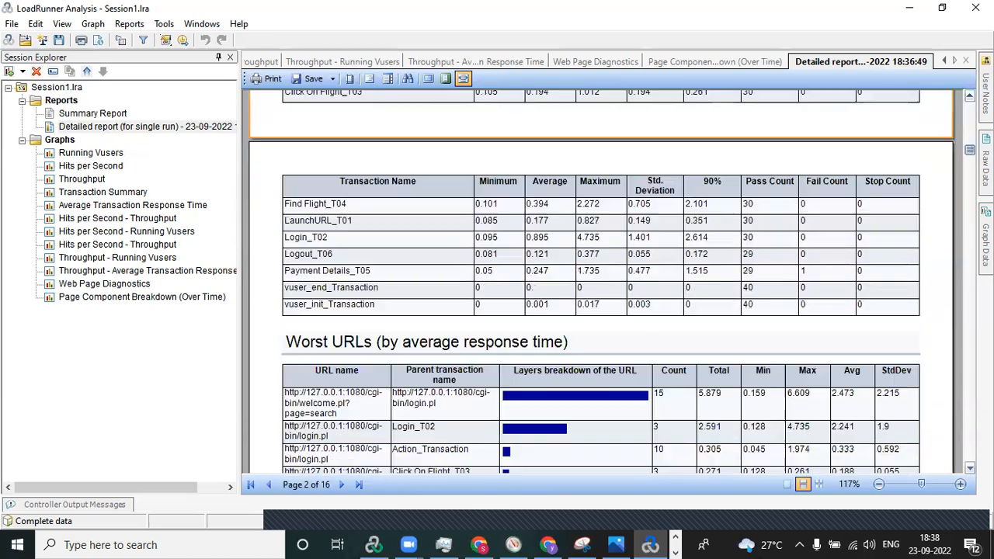
pyautogui.scroll(-3, 598, 280)
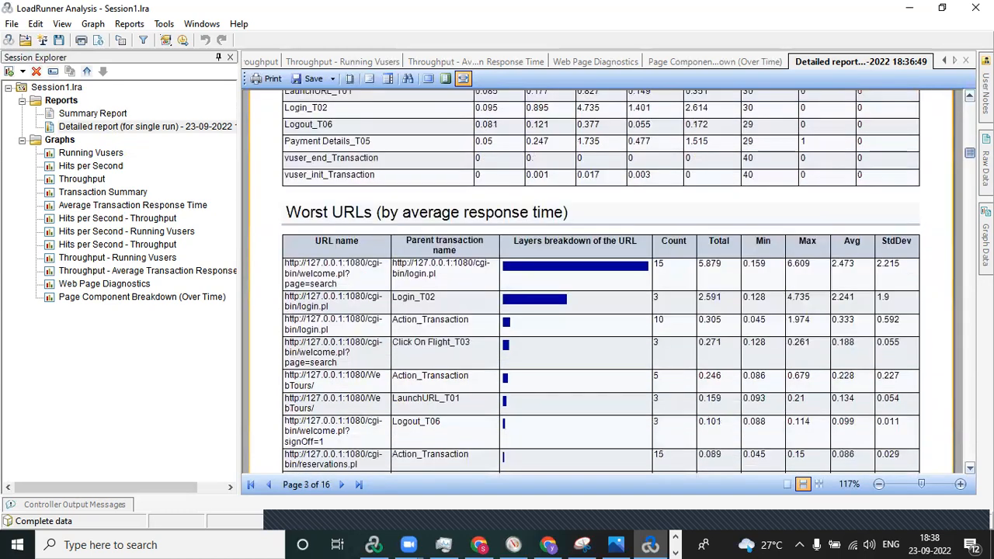
# Step: Read the complete "Worst URLs" table and the "Most Resource Consuming URLs" table below it
pyautogui.scroll(-1, 628, 282)
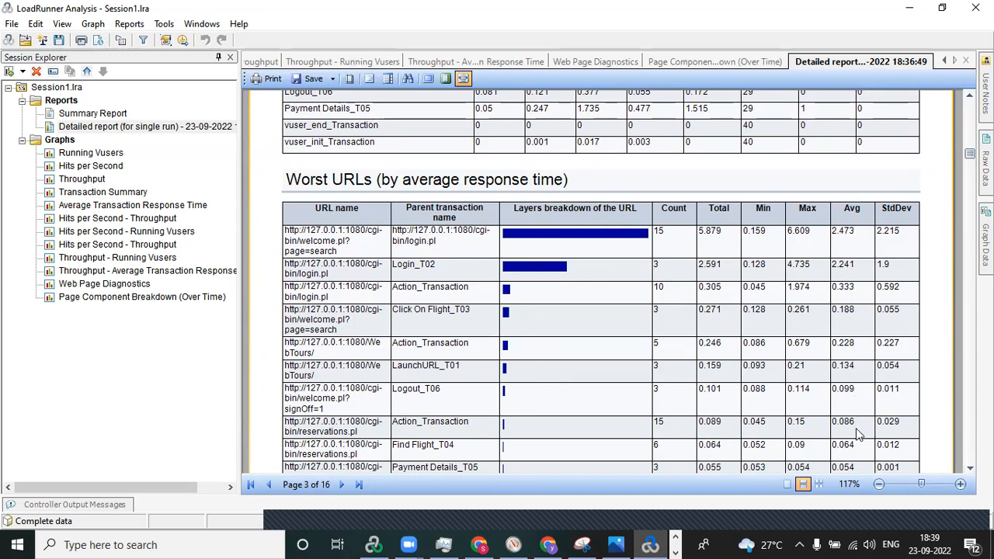
pyautogui.scroll(-7, 601, 282)
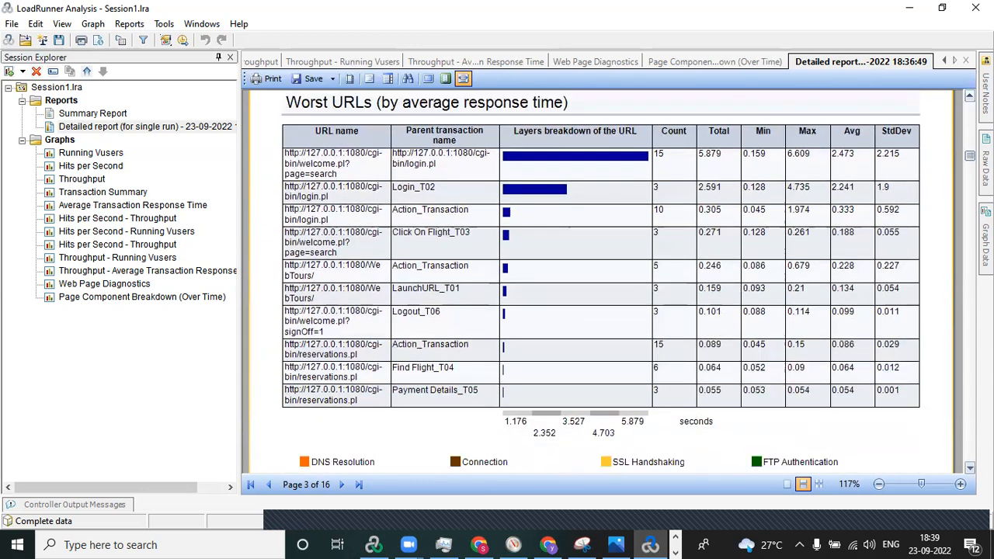
pyautogui.scroll(-1, 601, 282)
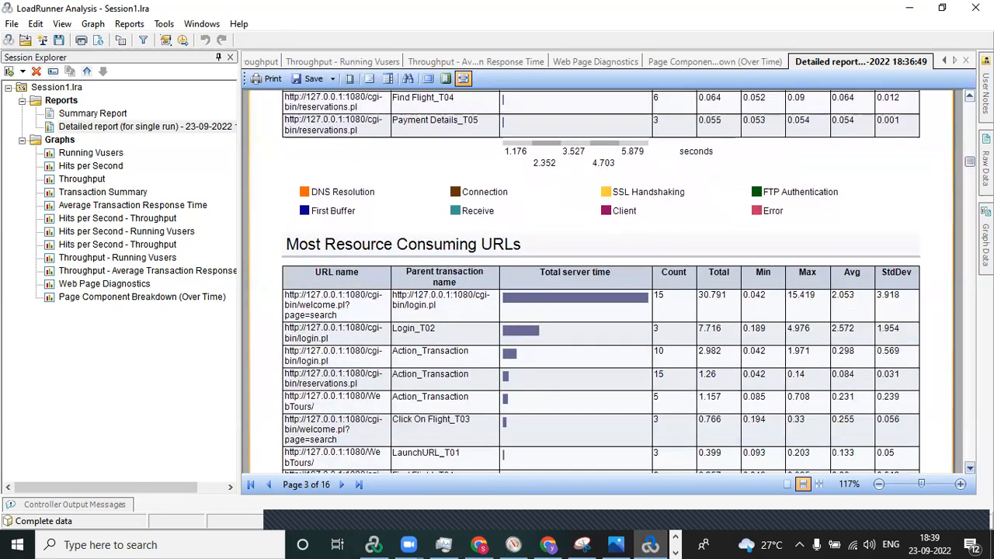
pyautogui.scroll(-2, 601, 282)
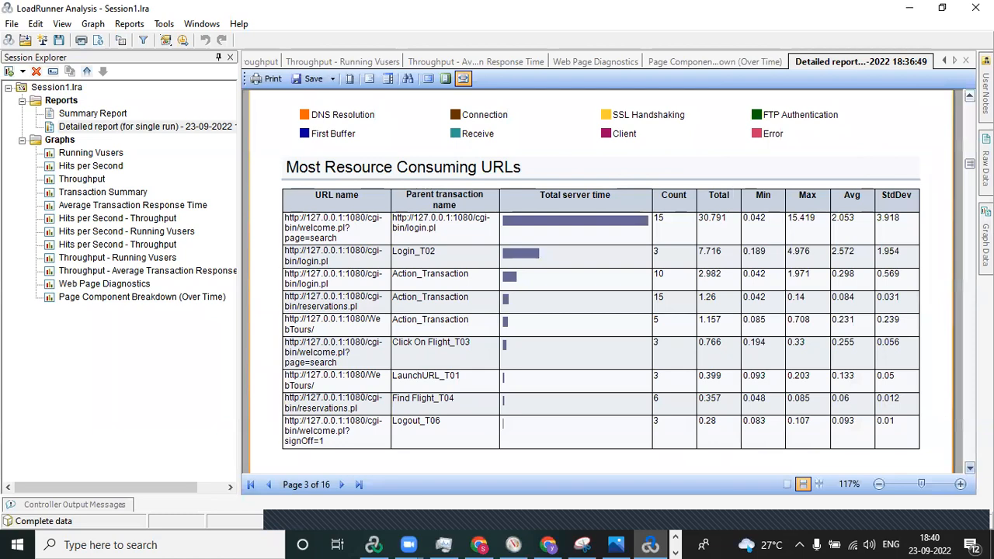
# Step: Continue past the Total Server Time legend and review the "Largest URLs by Average KBytes" table to its end
pyautogui.scroll(-3, 969, 466)
pyautogui.click(971, 468)
pyautogui.click(970, 468)
pyautogui.click(970, 468)
pyautogui.click(970, 468)
pyautogui.click(970, 469)
pyautogui.click(970, 468)
pyautogui.click(970, 469)
pyautogui.click(970, 469)
pyautogui.click(970, 469)
pyautogui.click(970, 469)
pyautogui.click(970, 468)
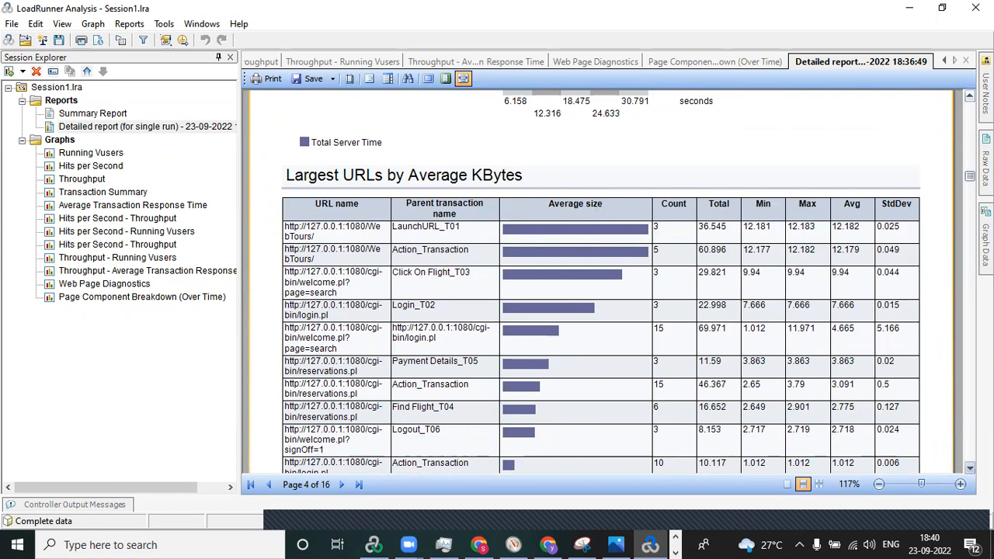
pyautogui.scroll(-5, 948, 450)
pyautogui.scroll(-5, 602, 279)
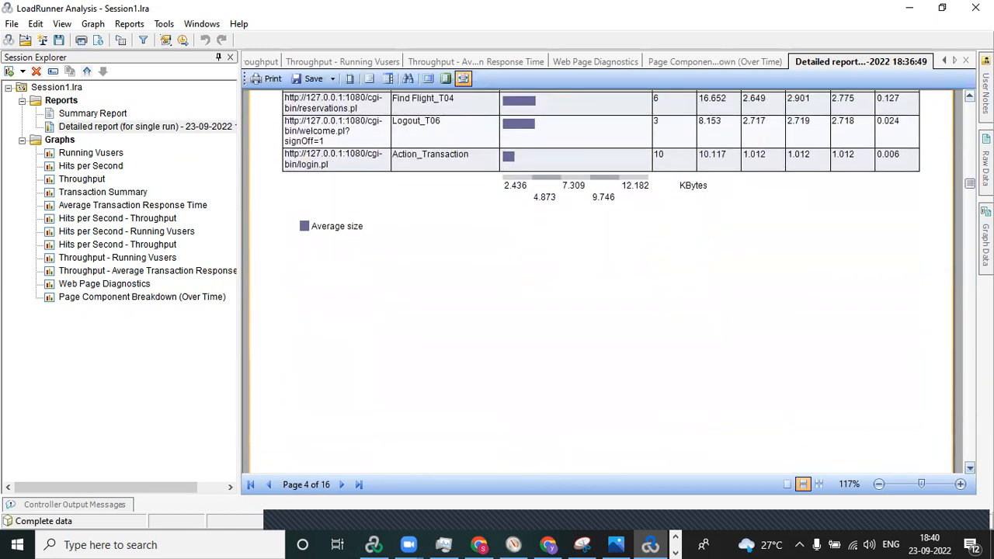
# Step: Look through the report's Running Vusers, Hits per Second and Throughput graph sections
pyautogui.scroll(-4, 600, 280)
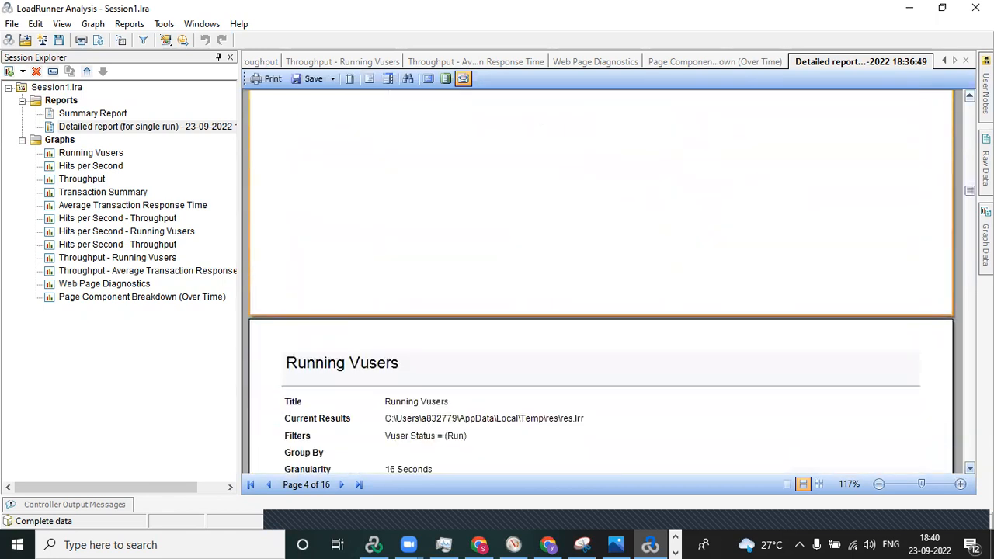
pyautogui.scroll(-5, 601, 279)
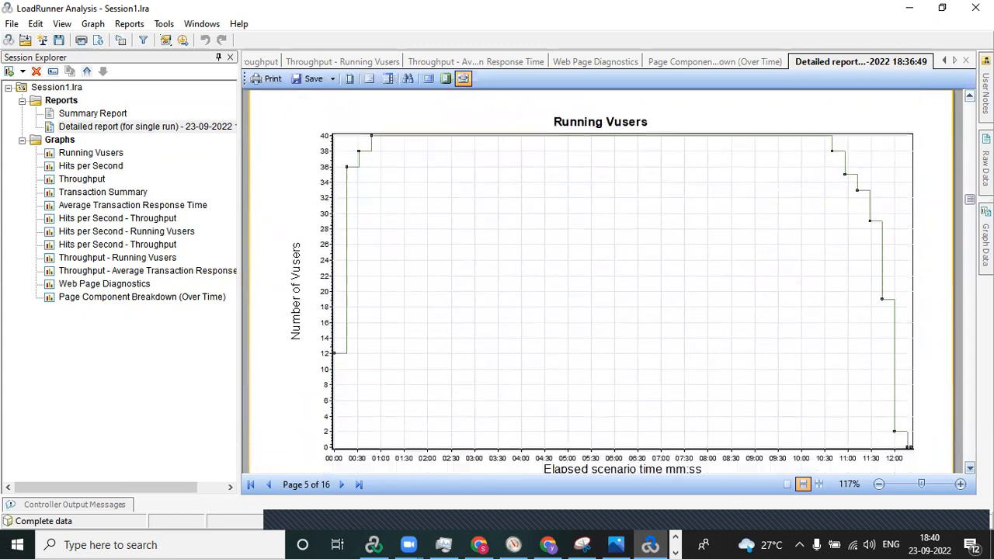
pyautogui.scroll(-8, 600, 279)
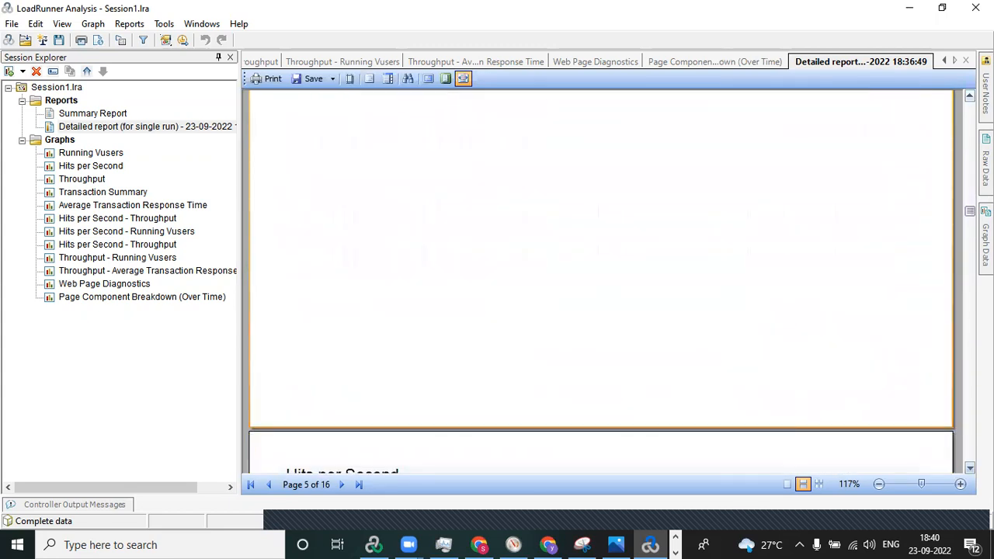
pyautogui.scroll(-6, 600, 279)
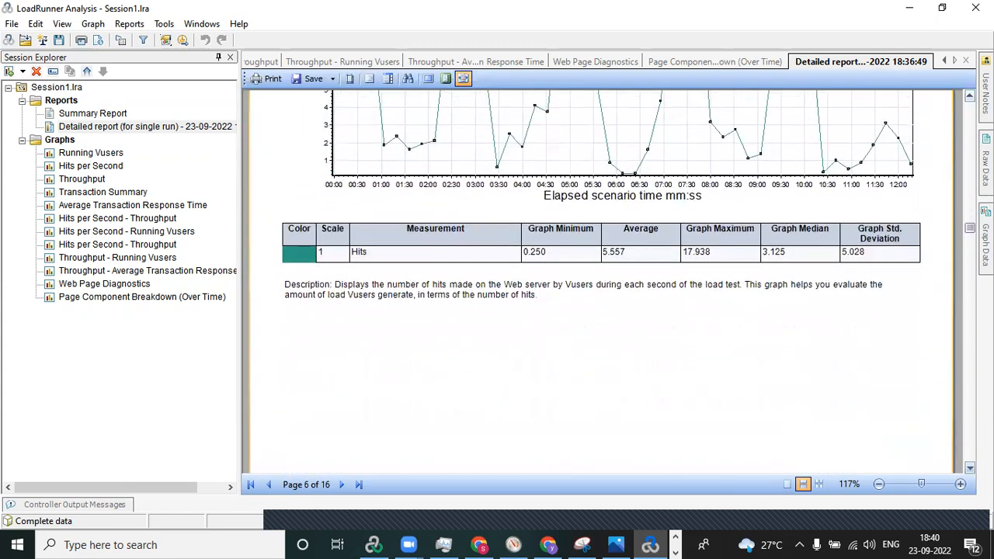
pyautogui.scroll(-8, 600, 280)
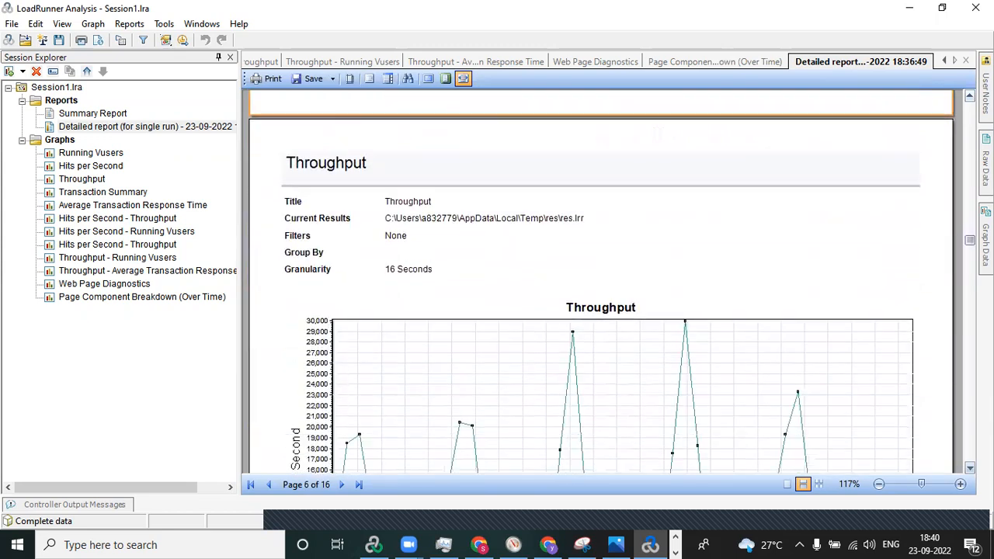
# Step: Examine the Transaction Summary chart and the Average Transaction Response Time graph with its measurement table
pyautogui.scroll(-4, 868, 469)
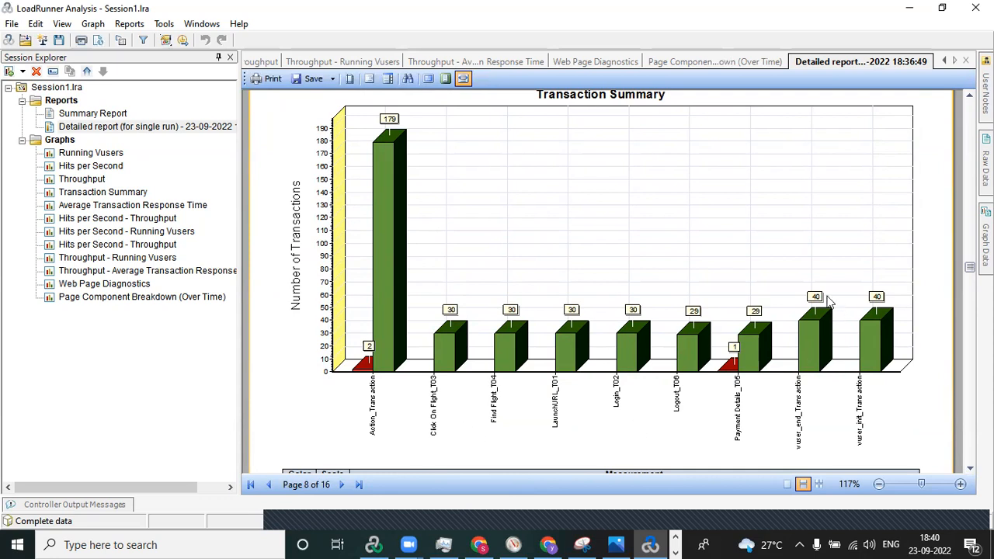
pyautogui.scroll(-5, 602, 280)
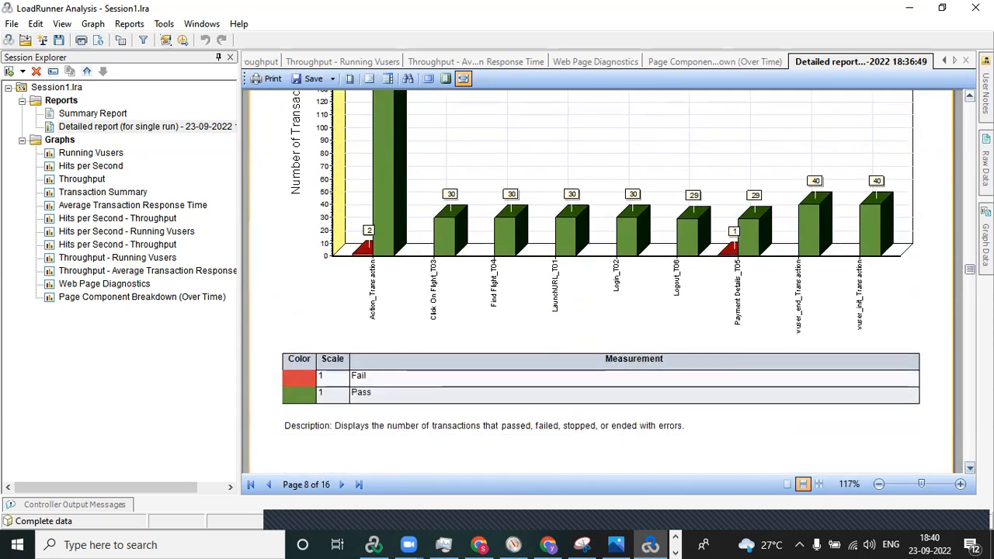
pyautogui.scroll(-5, 934, 337)
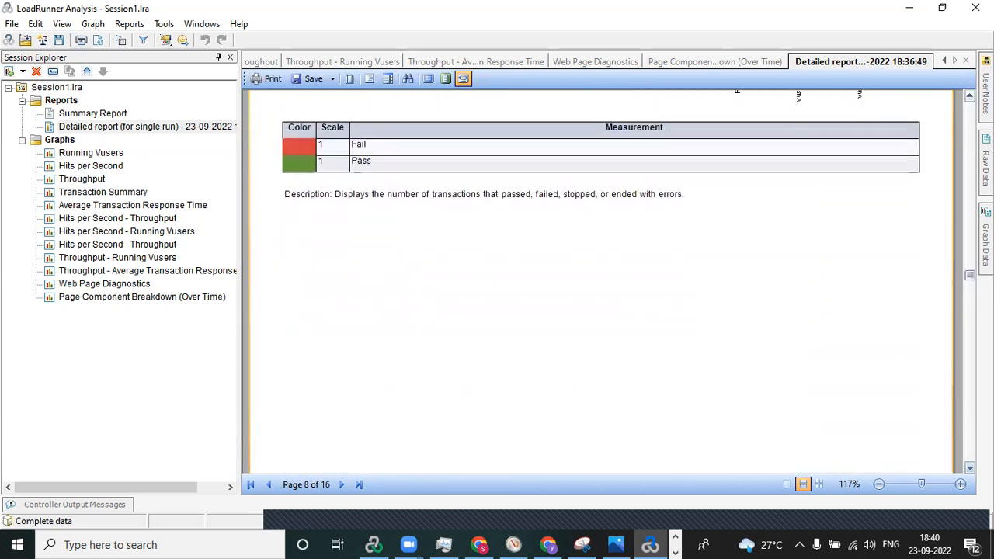
pyautogui.scroll(-4, 969, 466)
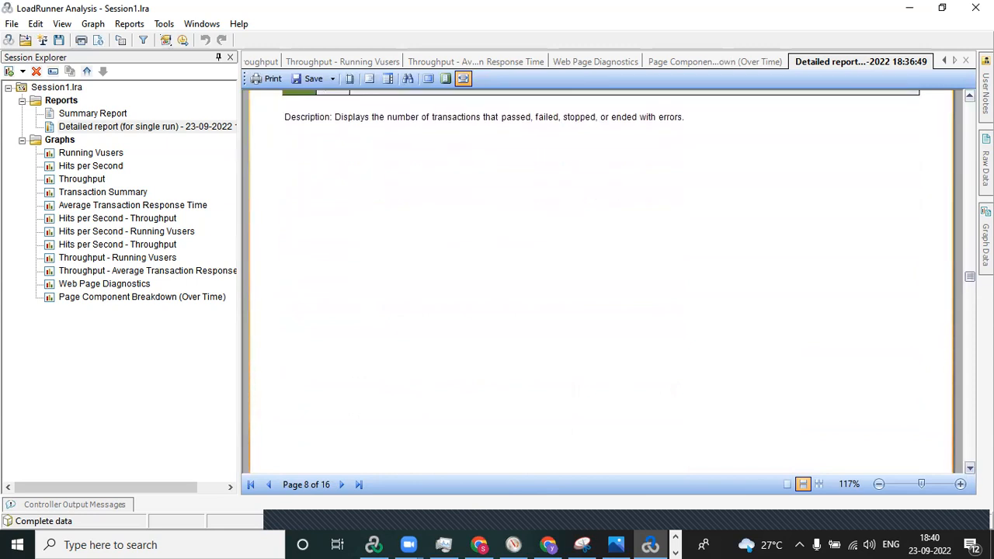
pyautogui.scroll(-3, 601, 311)
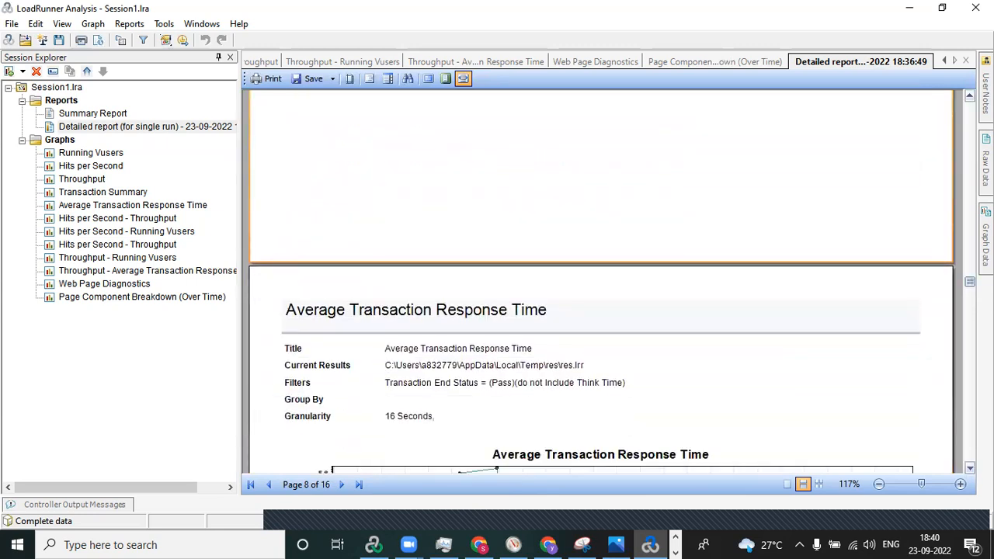
pyautogui.scroll(-15, 601, 310)
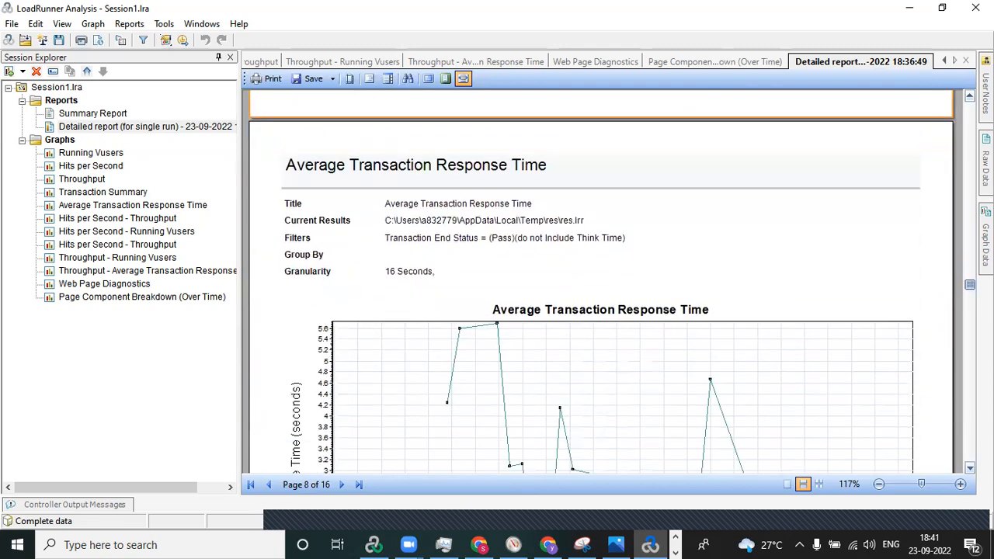
pyautogui.scroll(5, 601, 310)
pyautogui.scroll(-2, 393, 351)
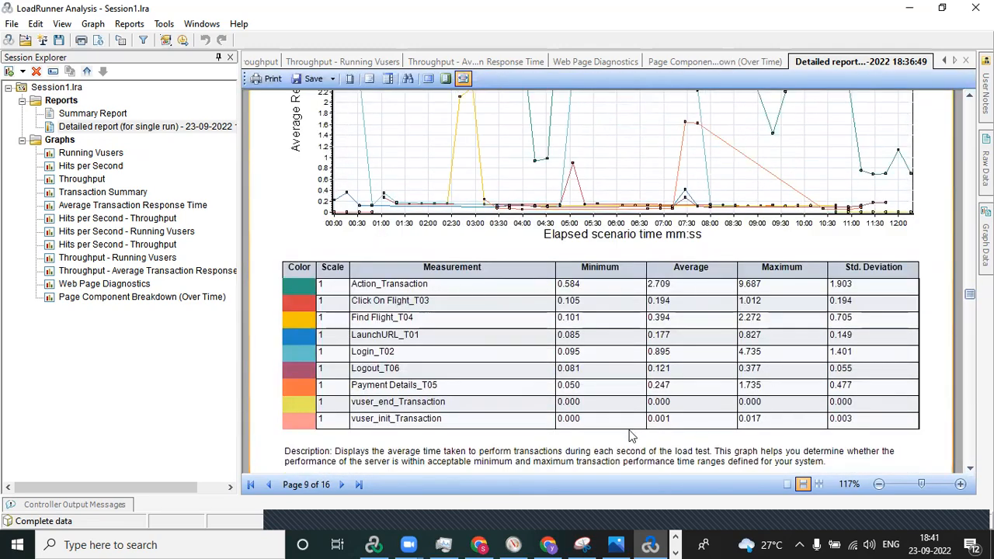
# Step: Start exporting all pages of the detailed report as a Microsoft Excel 2007 file
pyautogui.moveTo(970, 293); pyautogui.dragTo(961, 113)
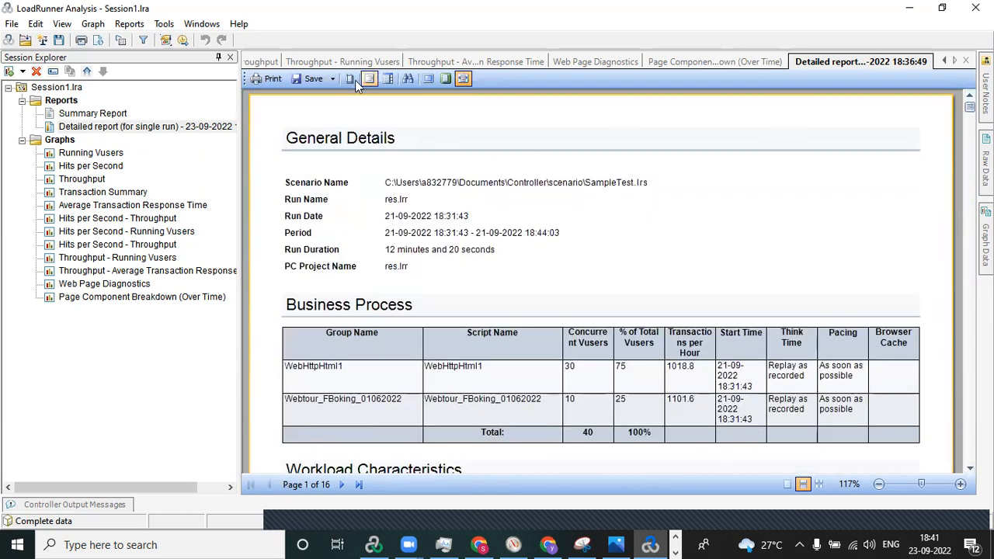
pyautogui.click(333, 79)
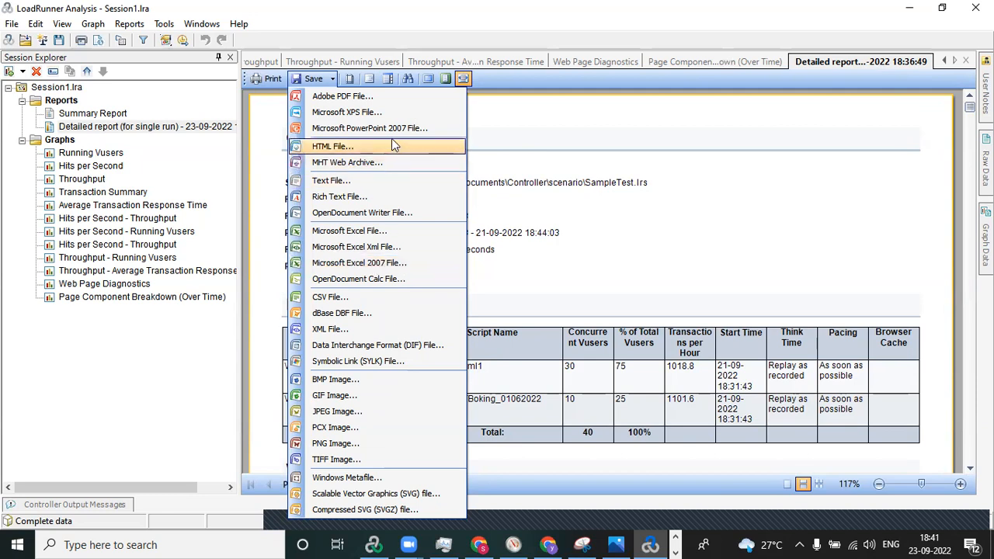
pyautogui.click(381, 265)
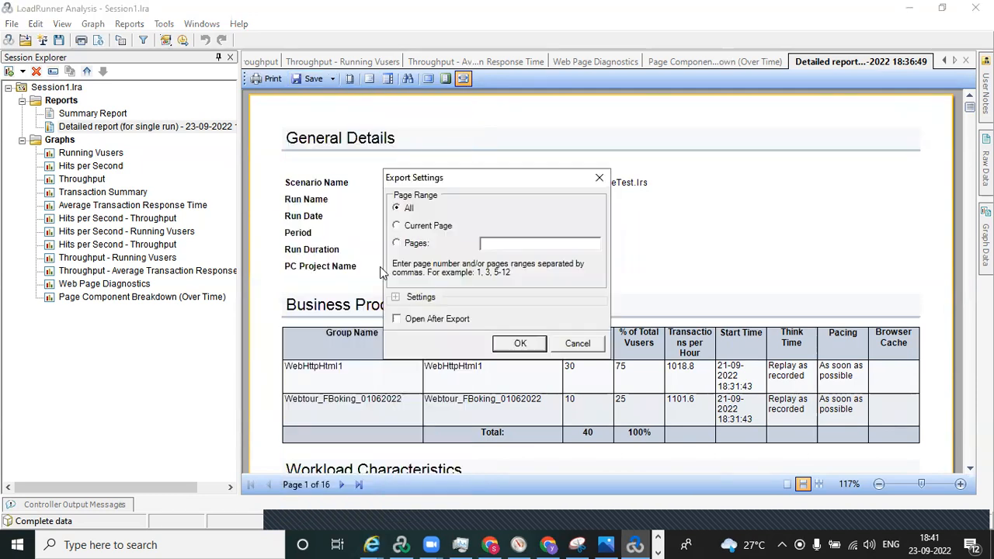
pyautogui.click(520, 344)
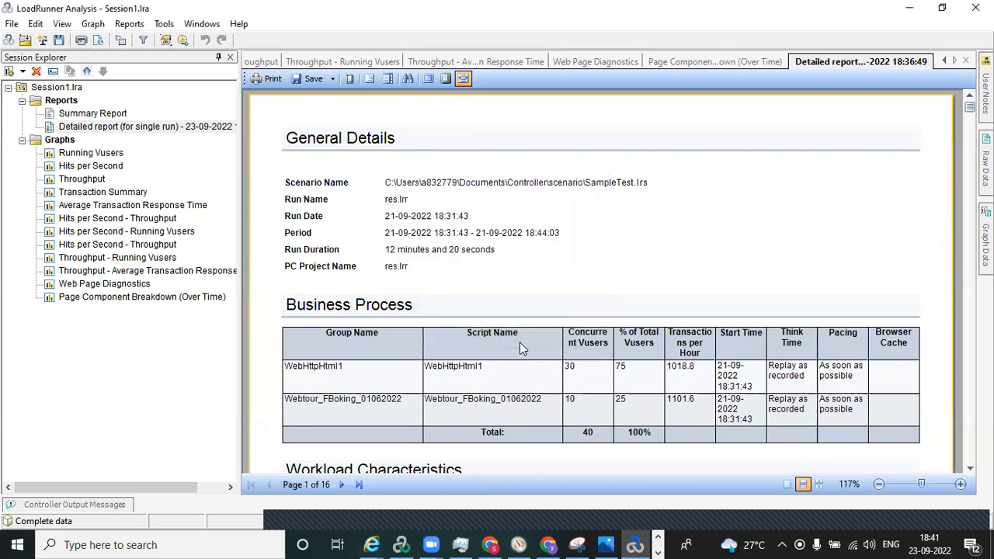
# Step: Name the exported Excel file SampleTest_2209 and save it in the Desktop folder
pyautogui.click(179, 323)
pyautogui.press('BackSpace')
pyautogui.press('BackSpace')
pyautogui.press('BackSpace')
pyautogui.press('BackSpace')
pyautogui.press('BackSpace')
pyautogui.press('BackSpace')
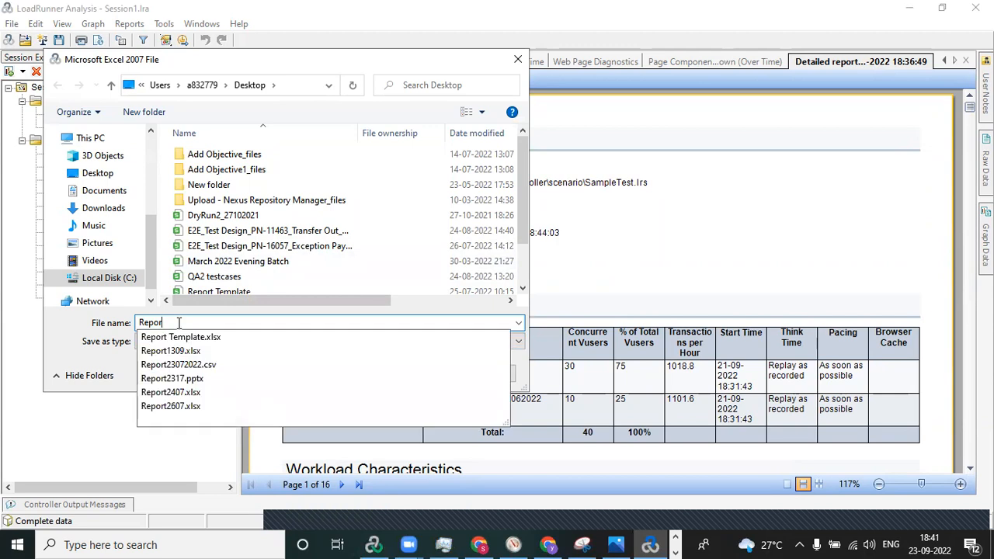
pyautogui.write('SampleTest_2209')
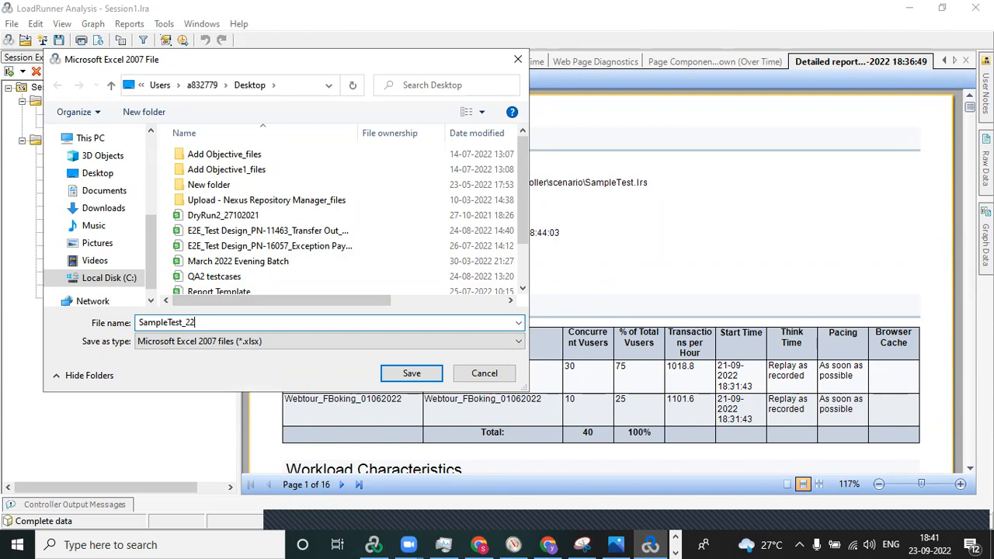
pyautogui.click(410, 375)
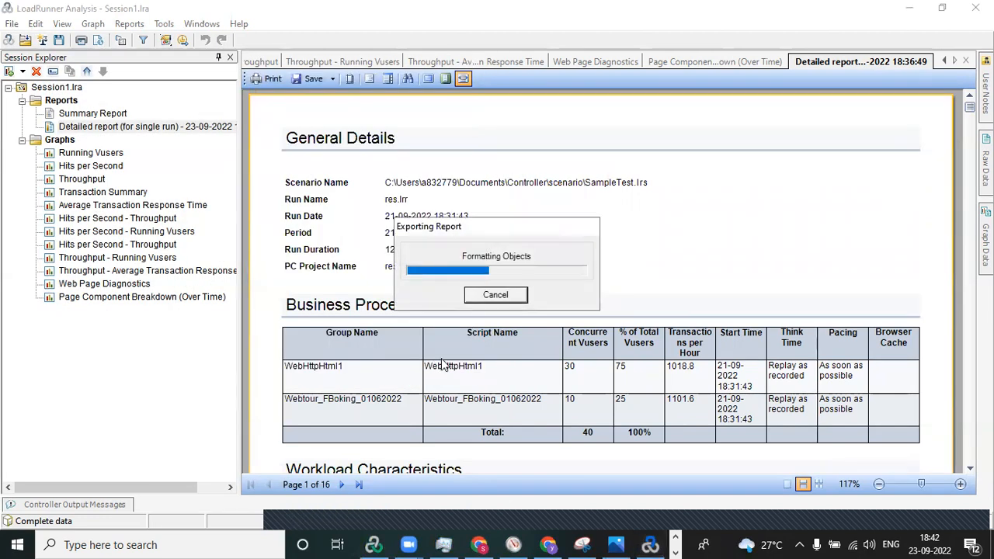
# Step: Open the exported SampleTest workbook from the desktop in WPS Office and add a blank sheet to it
pyautogui.click(992, 545)
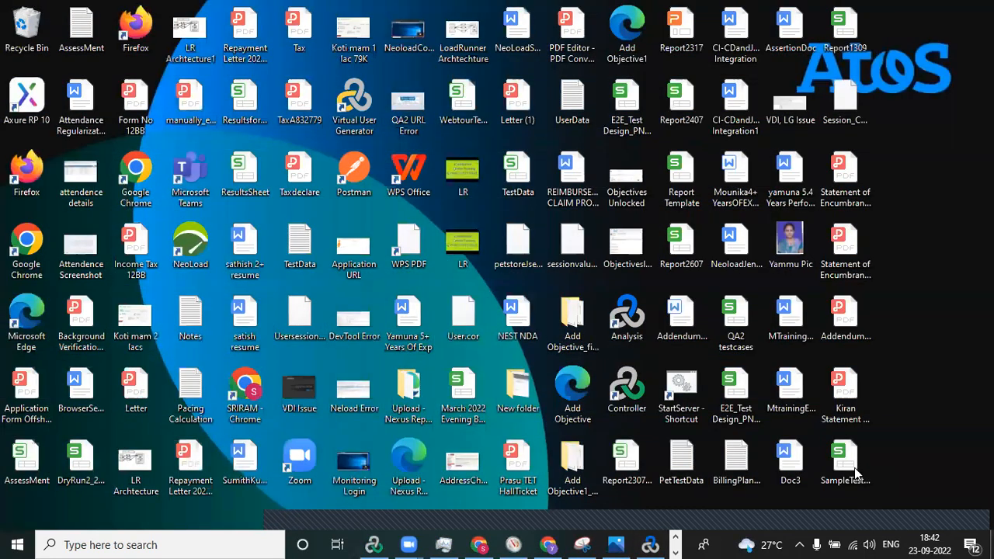
pyautogui.doubleClick(850, 465)
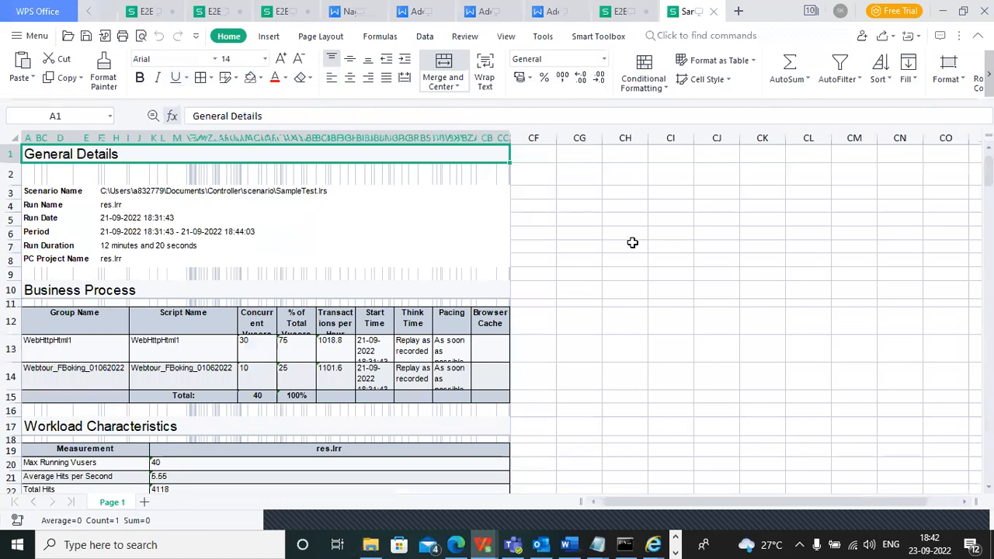
pyautogui.moveTo(989, 171)
pyautogui.mouseDown()
pyautogui.moveTo(989, 431)
pyautogui.moveTo(989, 167)
pyautogui.mouseUp()
pyautogui.click(146, 502)
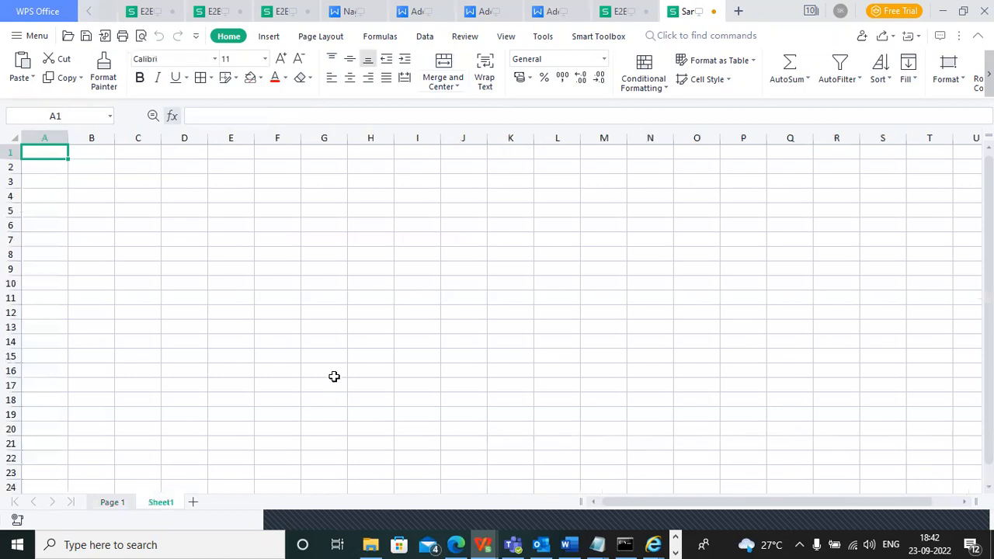
# Step: Copy the General Details block, from Scenario Name to PC Project Name, on Page 1 and paste it into Sheet1 at cell B2
pyautogui.click(112, 504)
pyautogui.moveTo(33, 190); pyautogui.dragTo(252, 255)
pyautogui.hotkey('ctrl', 'c')
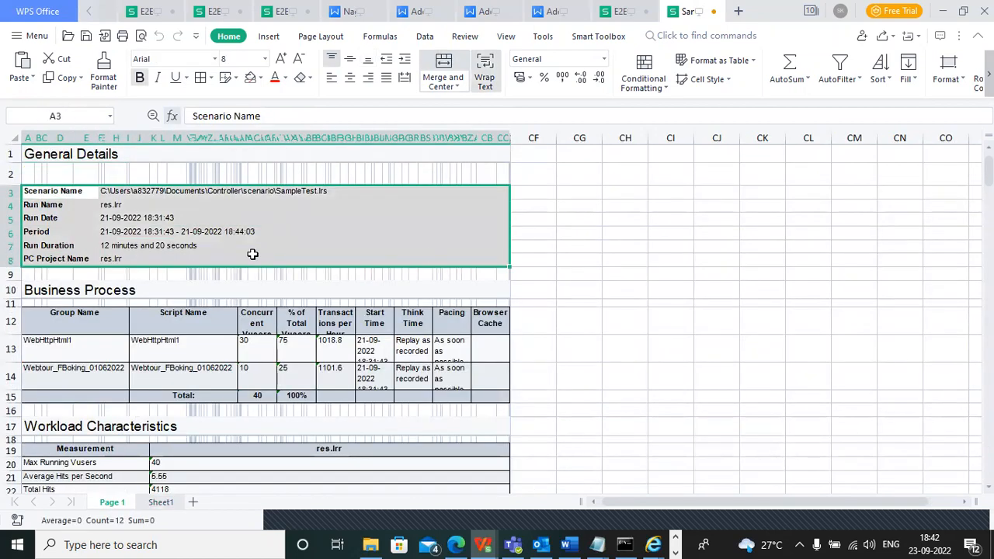
pyautogui.click(157, 503)
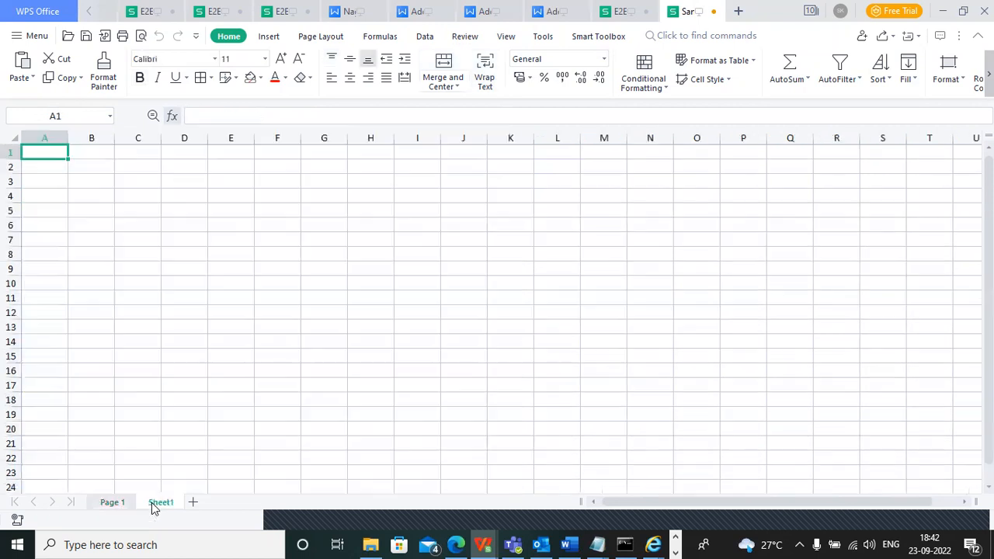
pyautogui.click(93, 174)
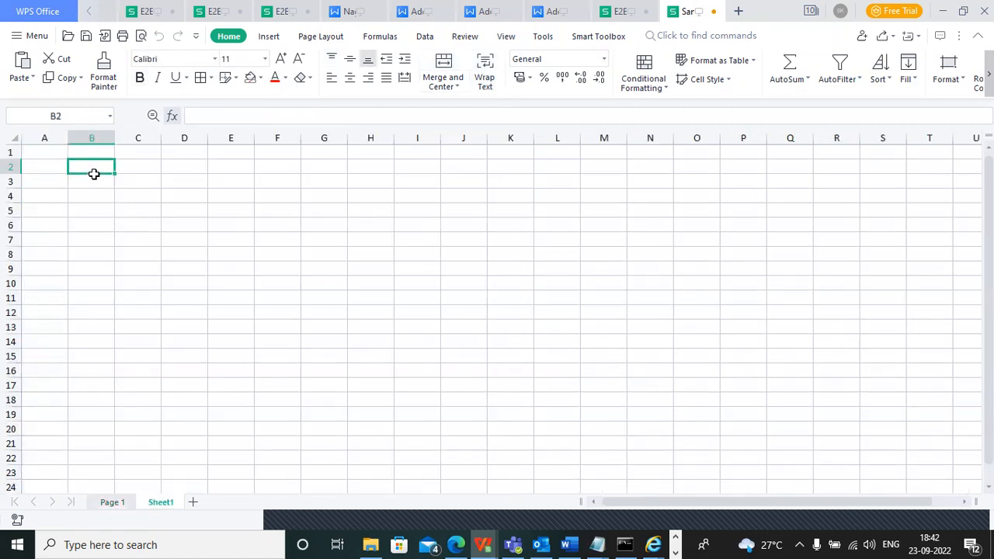
pyautogui.hotkey('ctrl', 'v')
pyautogui.click(341, 281)
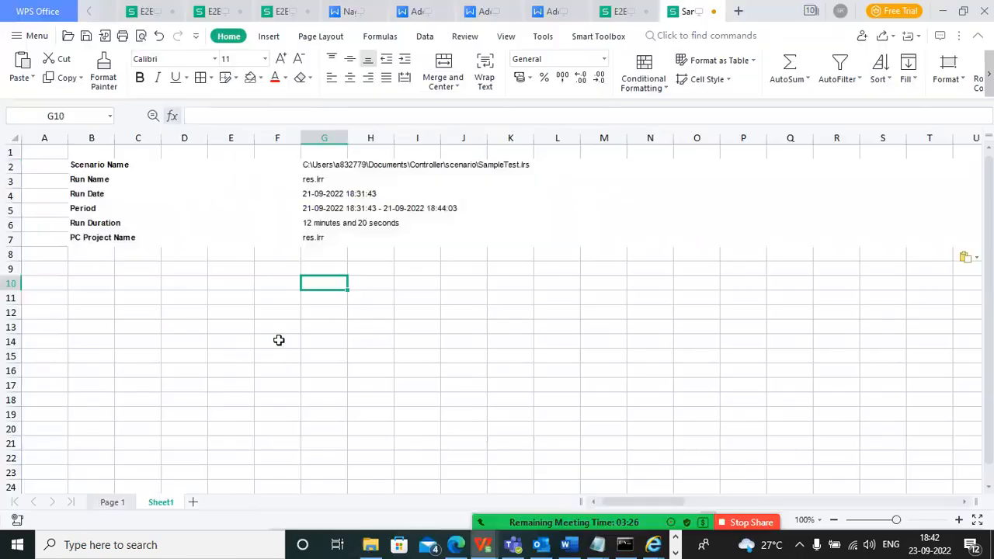
# Step: Find the Transaction Summary table on Page 1 and select it completely, from its header row through vuser_init_Transaction
pyautogui.click(97, 502)
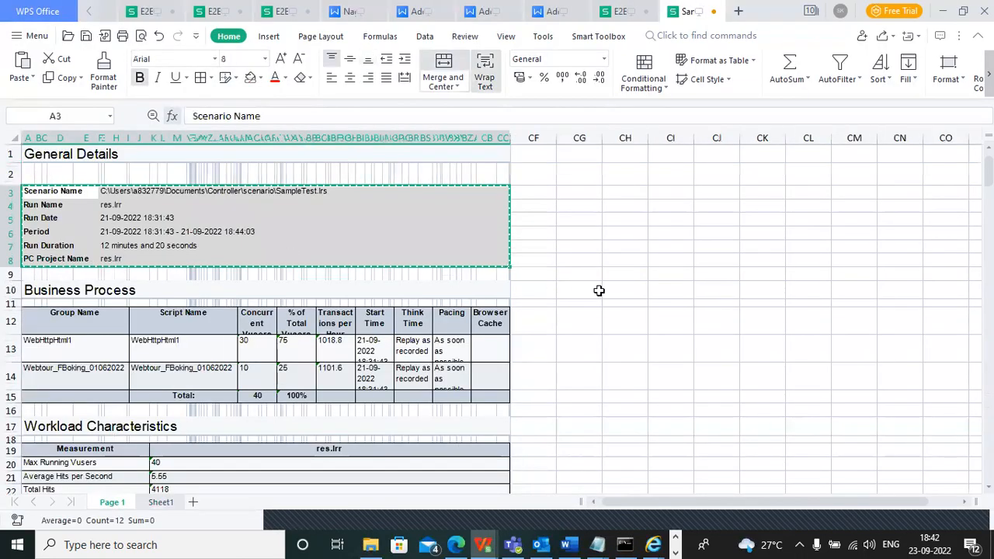
pyautogui.scroll(-13, 989, 167)
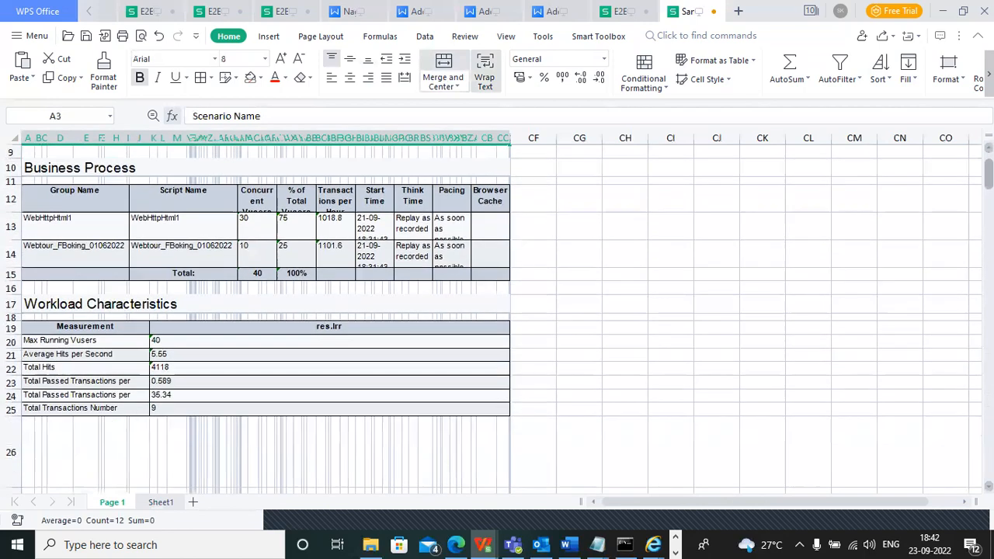
pyautogui.scroll(-5, 497, 318)
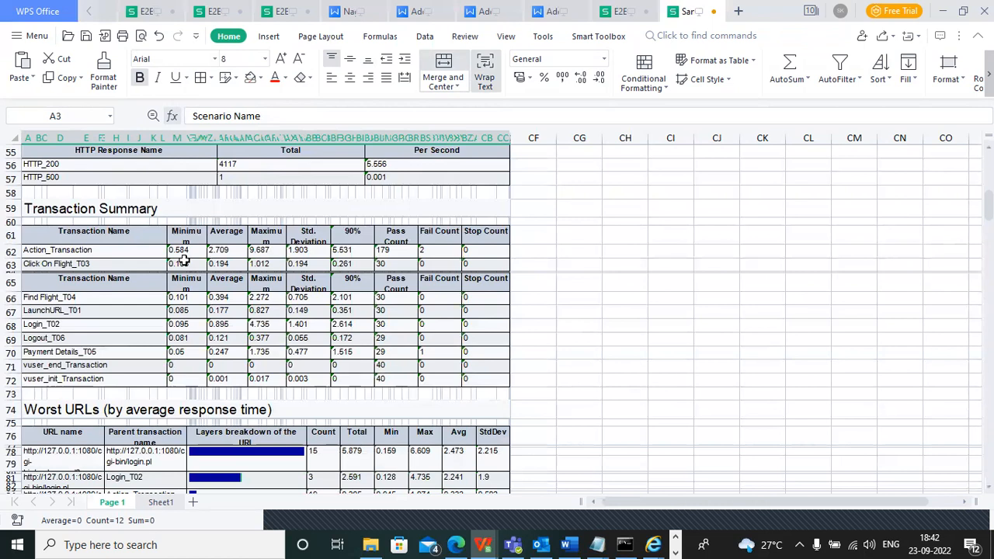
pyautogui.moveTo(59, 299); pyautogui.dragTo(478, 377)
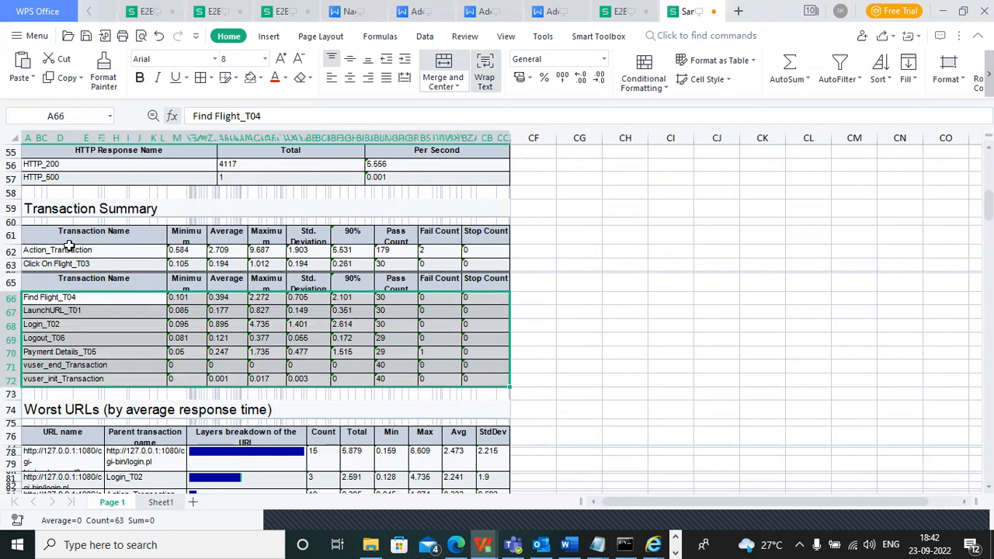
pyautogui.moveTo(54, 232); pyautogui.dragTo(485, 377)
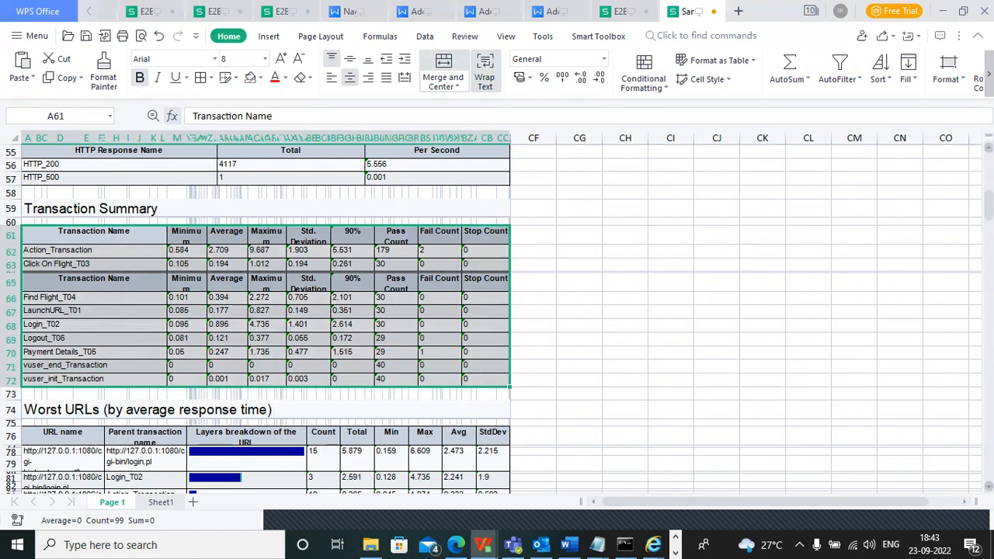
# Step: Look through the URL tables and graph sections of Page 1 down to the Average Transaction Response Time measurement table
pyautogui.scroll(-8, 264, 318)
pyautogui.scroll(-10, 264, 318)
pyautogui.scroll(-3, 264, 318)
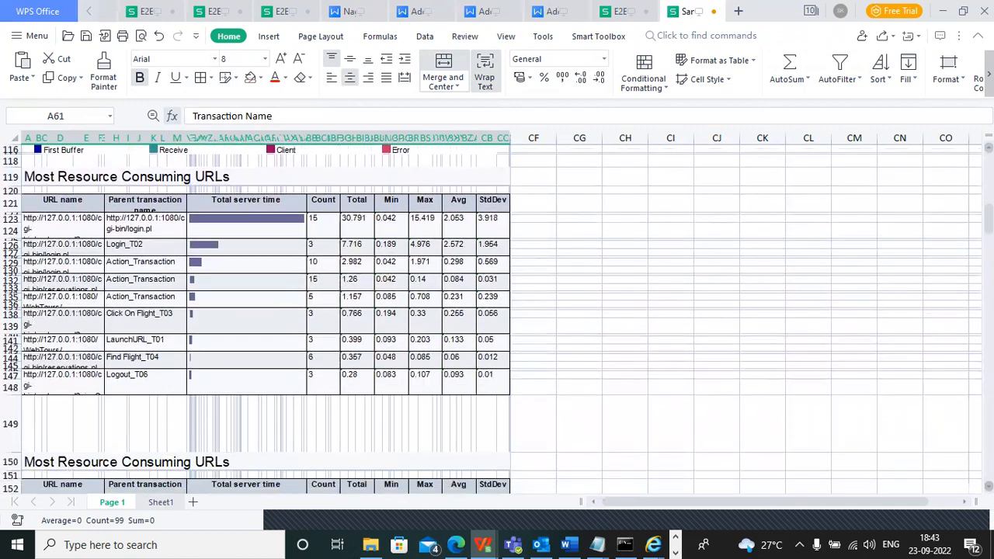
pyautogui.scroll(-20, 264, 319)
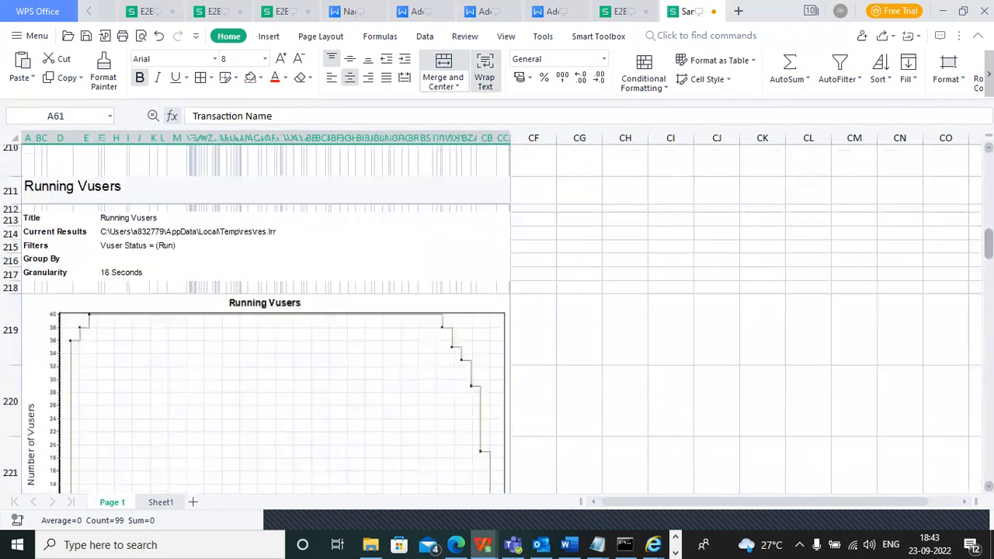
pyautogui.scroll(-12, 265, 318)
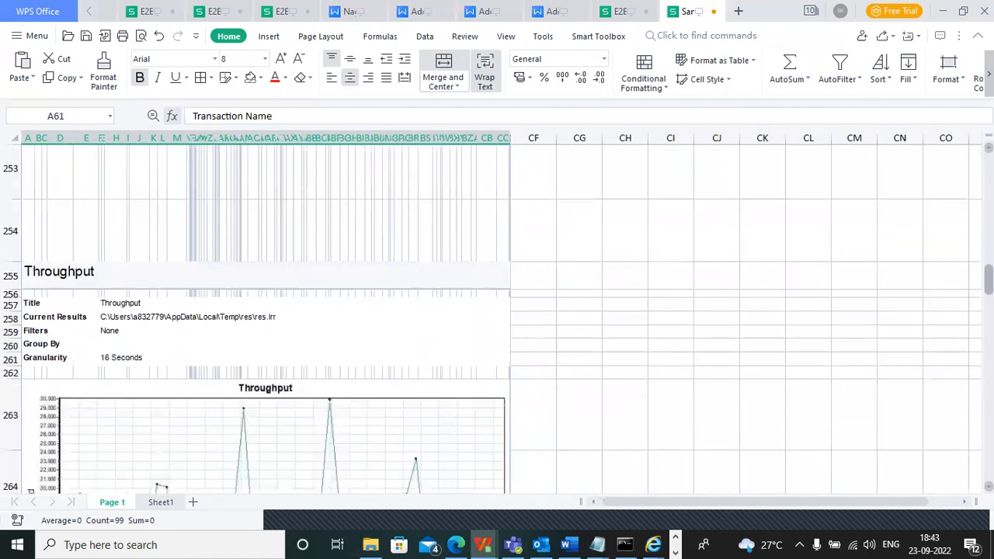
pyautogui.scroll(3, 264, 318)
pyautogui.scroll(-8, 264, 318)
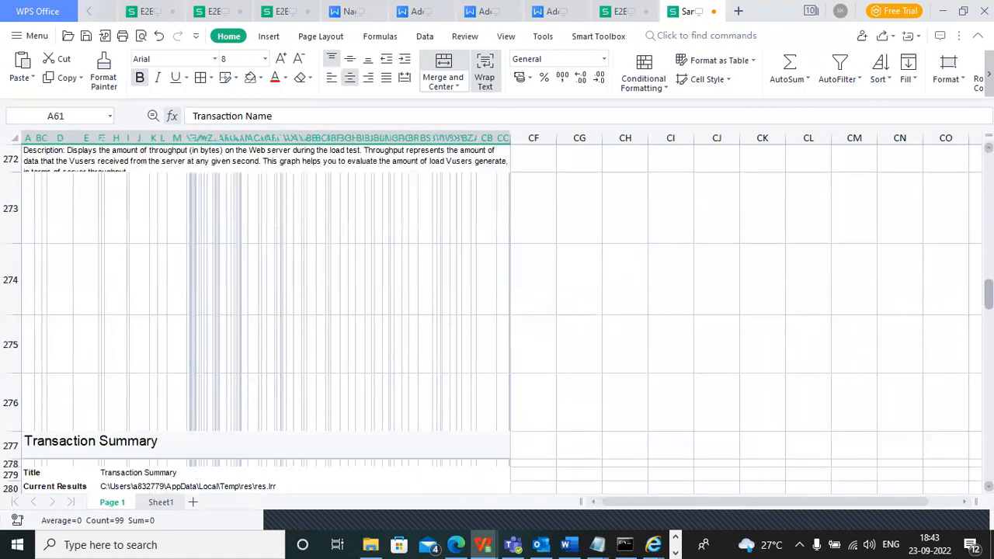
pyautogui.scroll(-9, 264, 318)
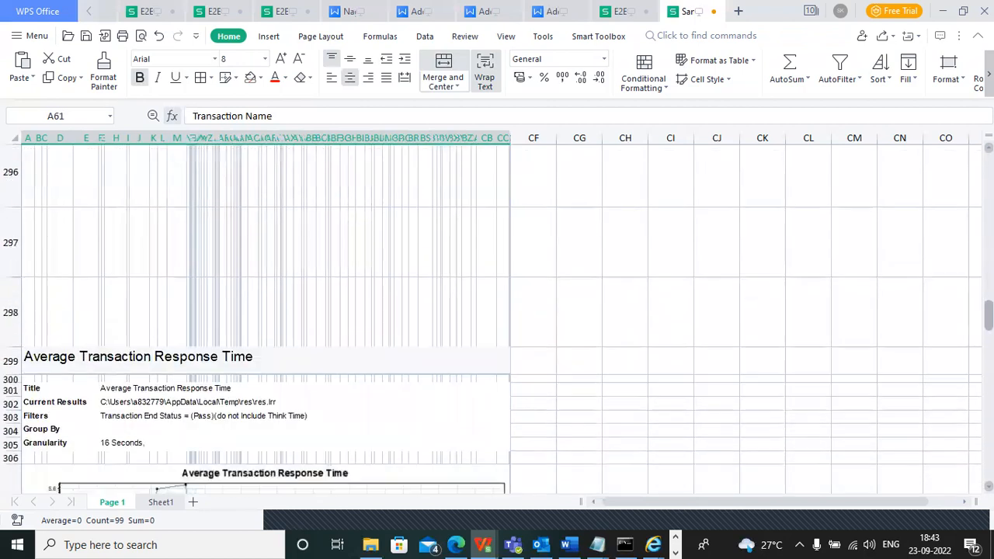
pyautogui.scroll(-4, 264, 318)
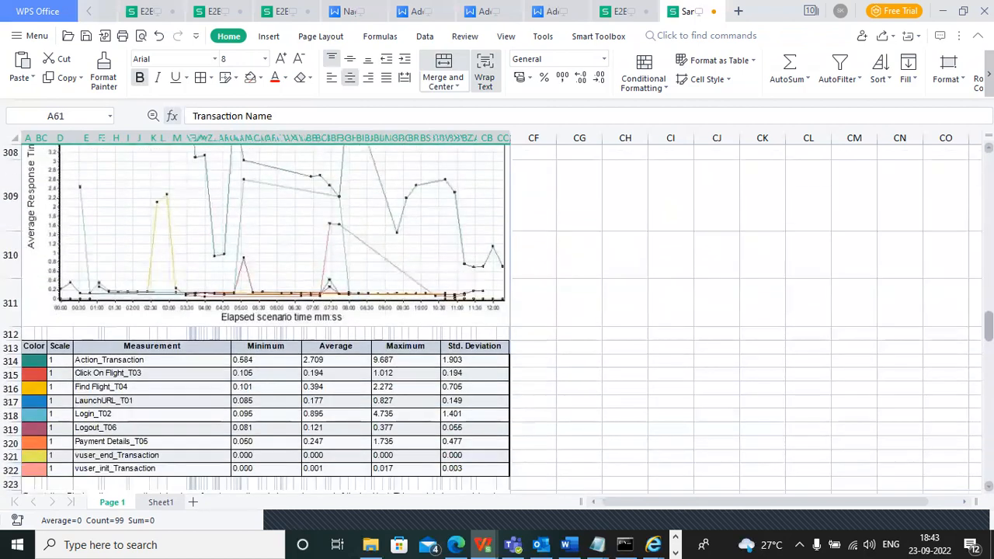
# Step: Copy the Average Transaction Response Time table from the Measurement to Std. Deviation columns, headers included, and paste it into Sheet1 at cell B12
pyautogui.moveTo(136, 360); pyautogui.dragTo(444, 467)
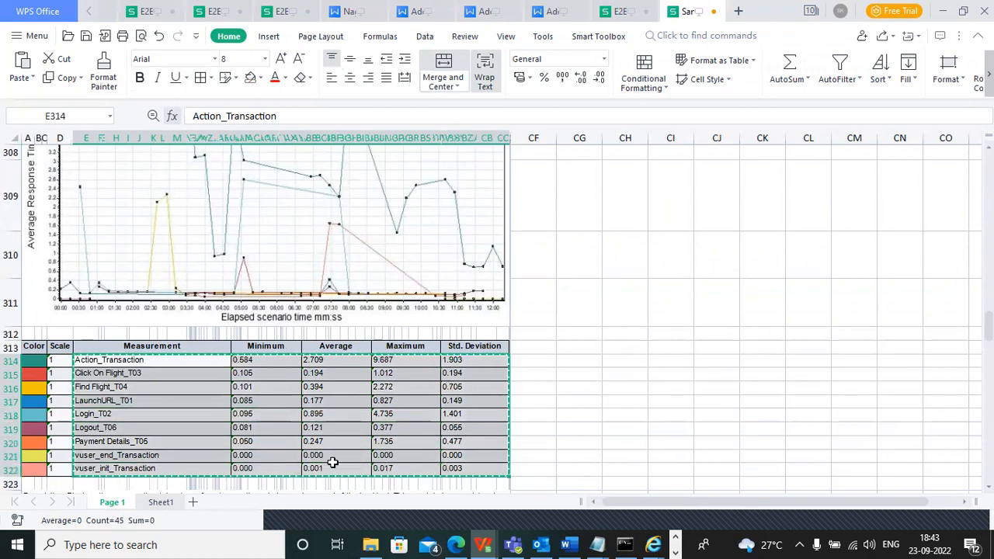
pyautogui.moveTo(101, 345); pyautogui.dragTo(485, 470)
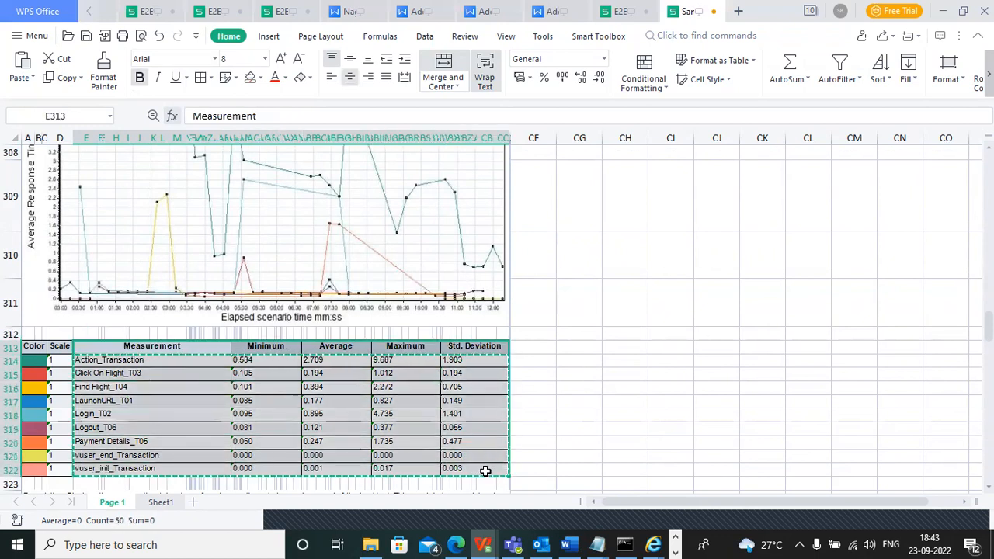
pyautogui.click(161, 503)
pyautogui.click(97, 309)
pyautogui.hotkey('ctrl', 'v')
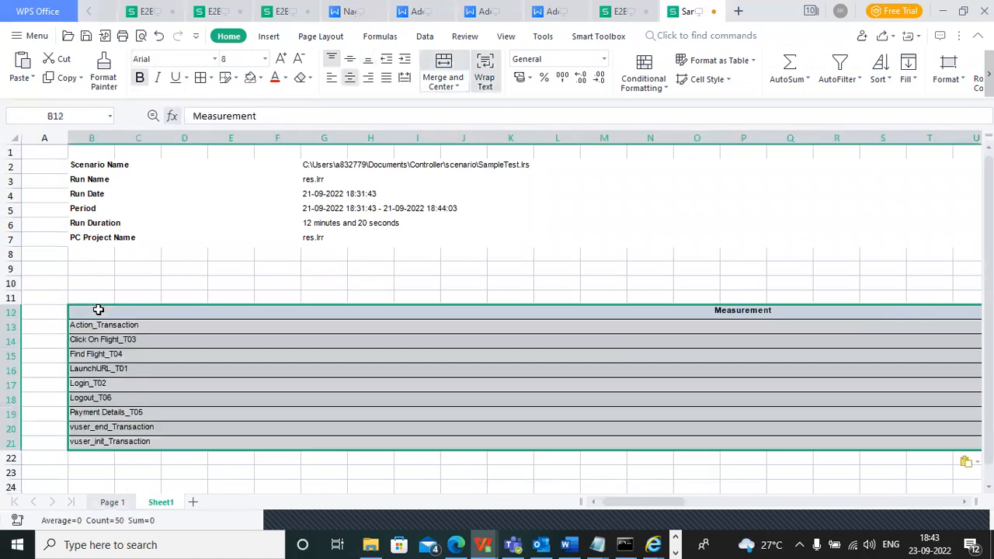
pyautogui.click(399, 371)
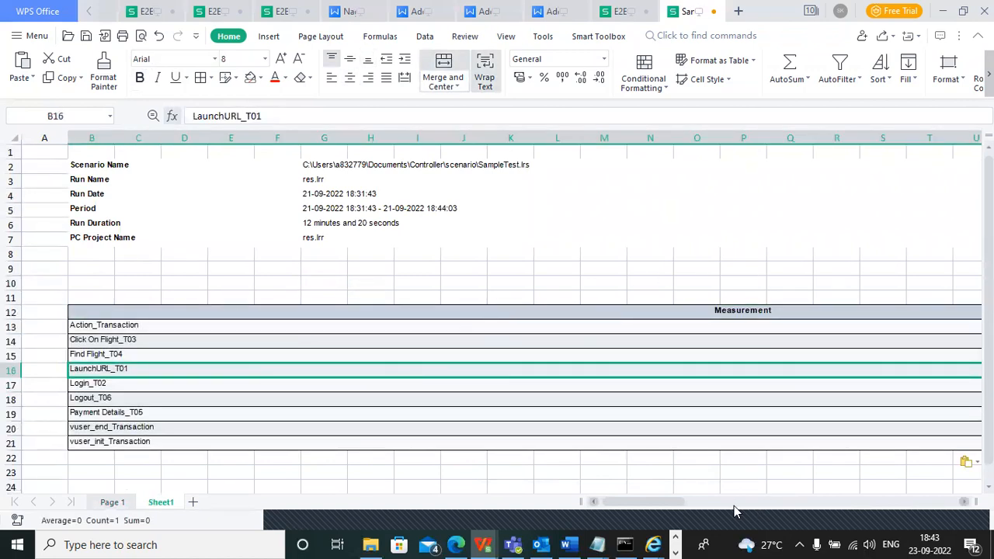
# Step: Narrow the pasted table by collapsing the surplus sheet columns under Measurement, Minimum, Average, Maximum and Std. Deviation
pyautogui.moveTo(630, 502); pyautogui.dragTo(706, 489)
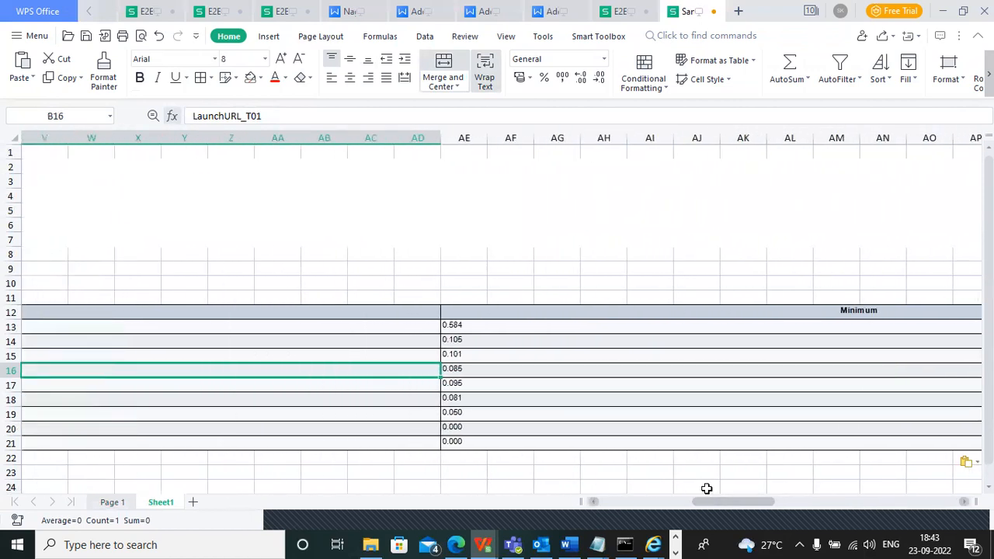
pyautogui.moveTo(440, 139); pyautogui.dragTo(21, 132)
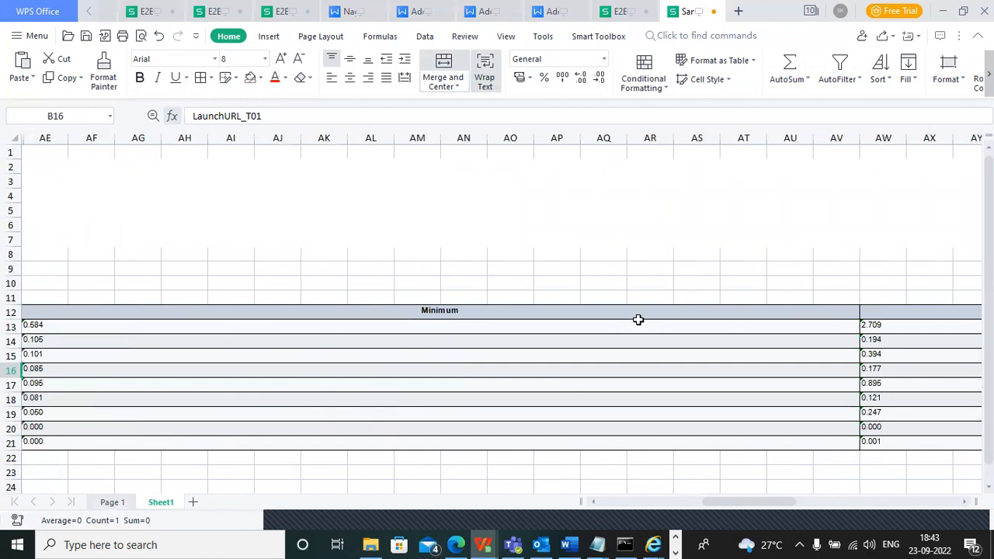
pyautogui.moveTo(859, 137); pyautogui.dragTo(162, 151)
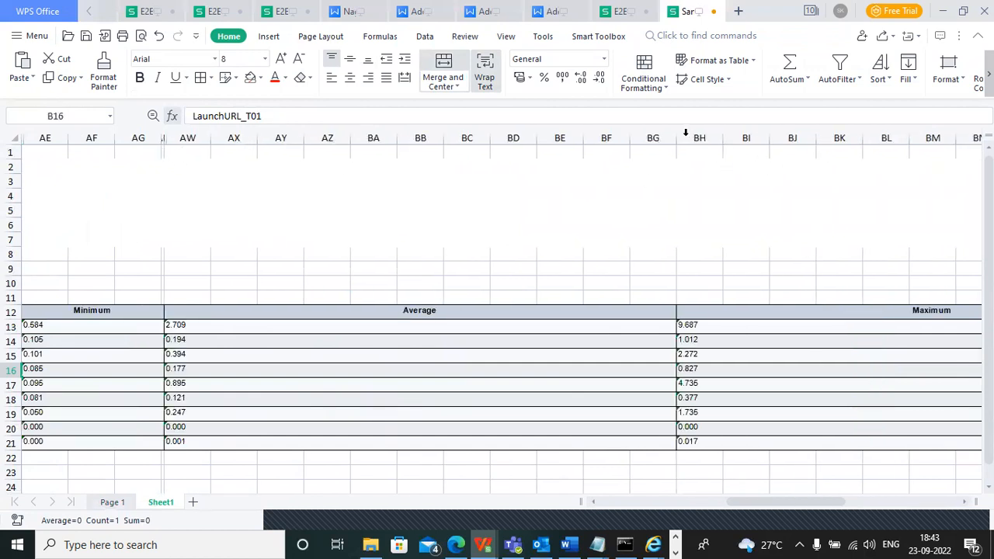
pyautogui.moveTo(678, 137); pyautogui.dragTo(240, 164)
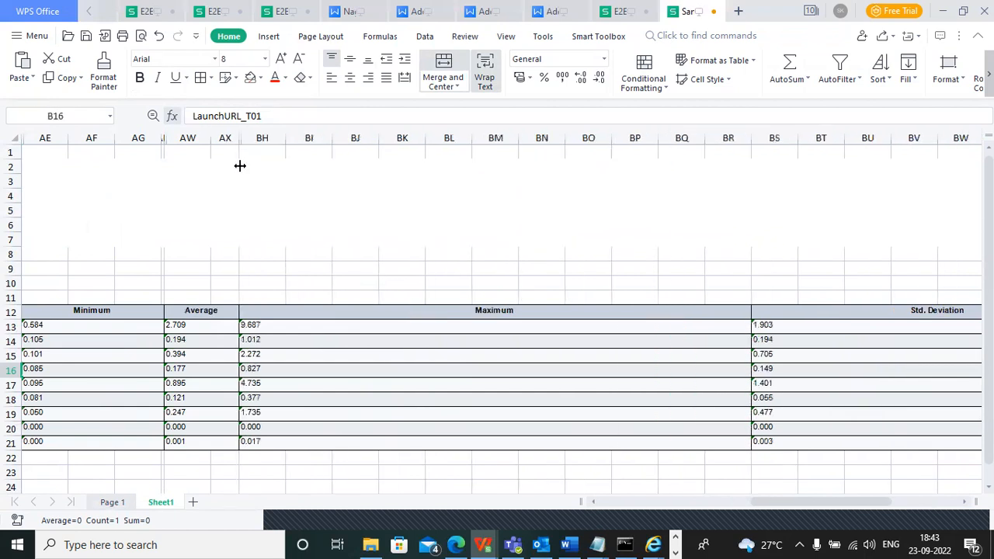
pyautogui.moveTo(752, 137); pyautogui.dragTo(311, 115)
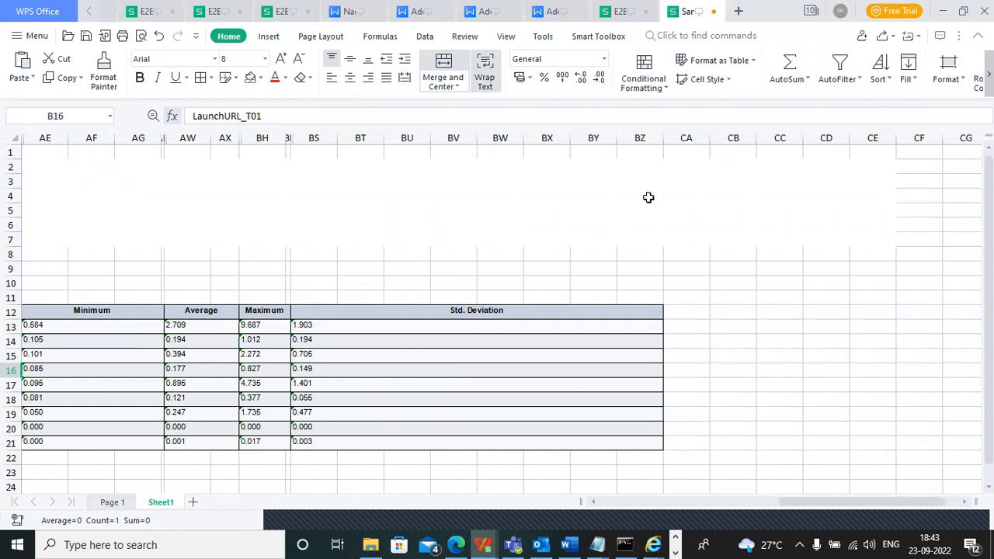
pyautogui.moveTo(665, 138); pyautogui.dragTo(375, 139)
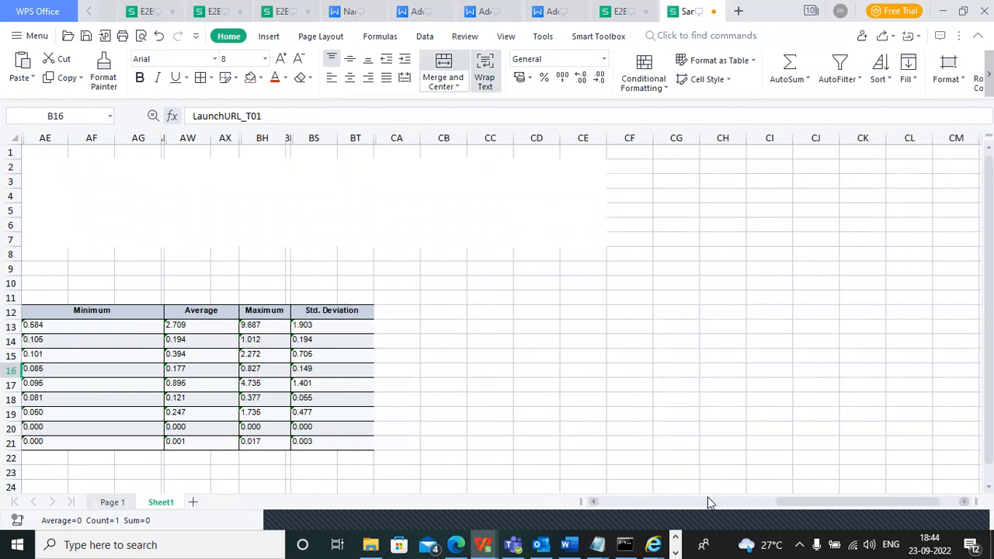
# Step: Narrow the table's Measurement column further by collapsing the surplus sheet columns between H and AE
pyautogui.moveTo(810, 501); pyautogui.dragTo(715, 503)
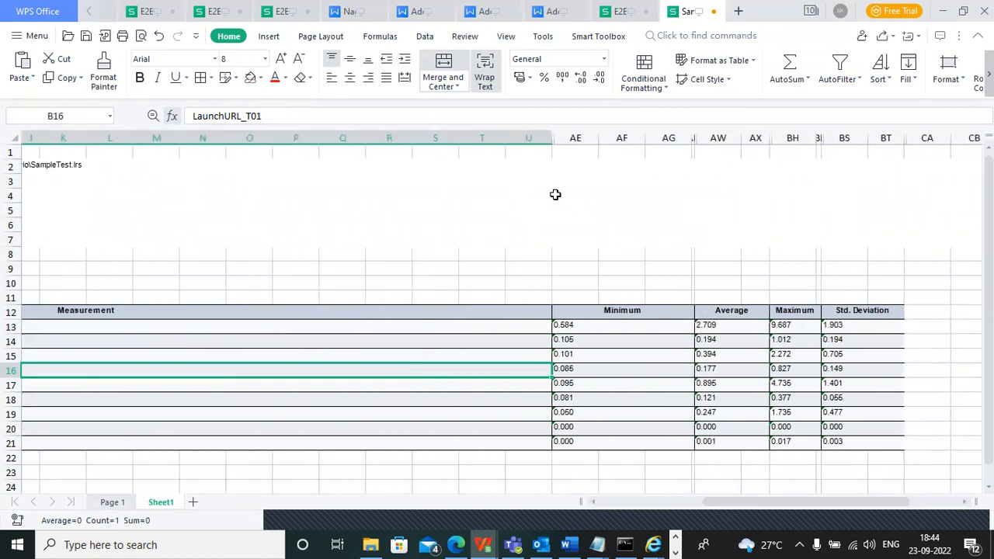
pyautogui.moveTo(554, 137); pyautogui.dragTo(96, 197)
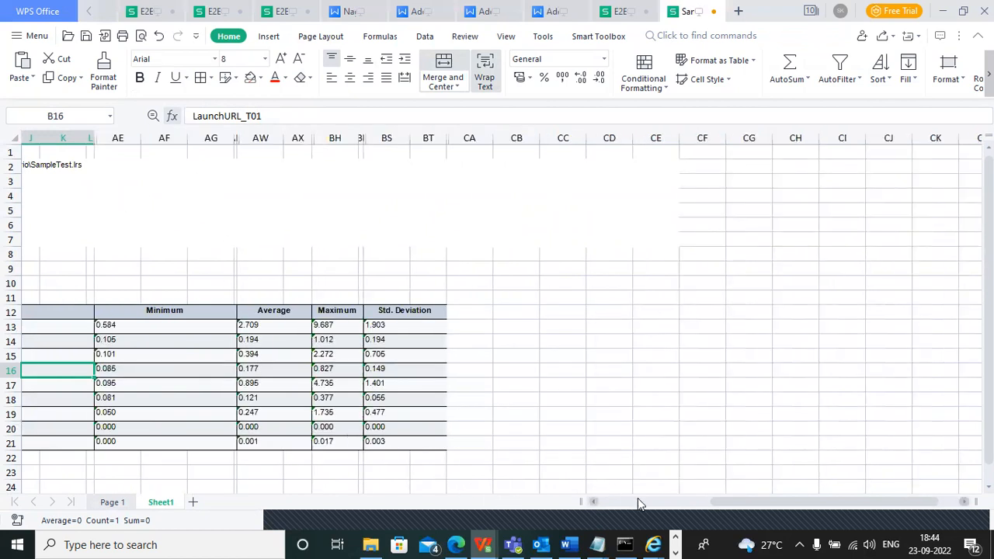
pyautogui.moveTo(727, 501); pyautogui.dragTo(617, 502)
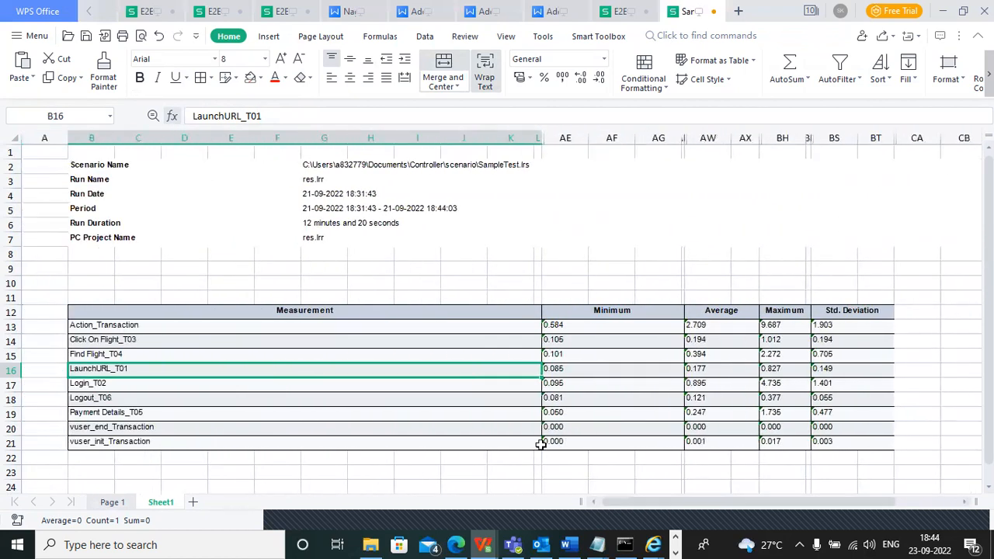
pyautogui.moveTo(534, 140); pyautogui.dragTo(384, 155)
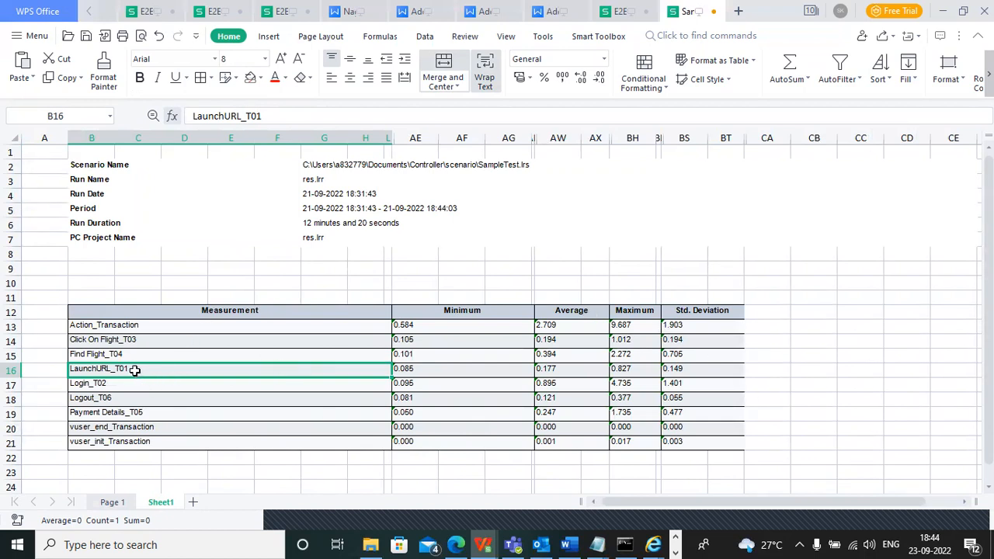
# Step: Clear the Action_Transaction row of the response time table and move the LaunchURL_T01 row into its place in row 13
pyautogui.click(155, 324)
pyautogui.moveTo(154, 325); pyautogui.dragTo(726, 325)
pyautogui.press('Delete')
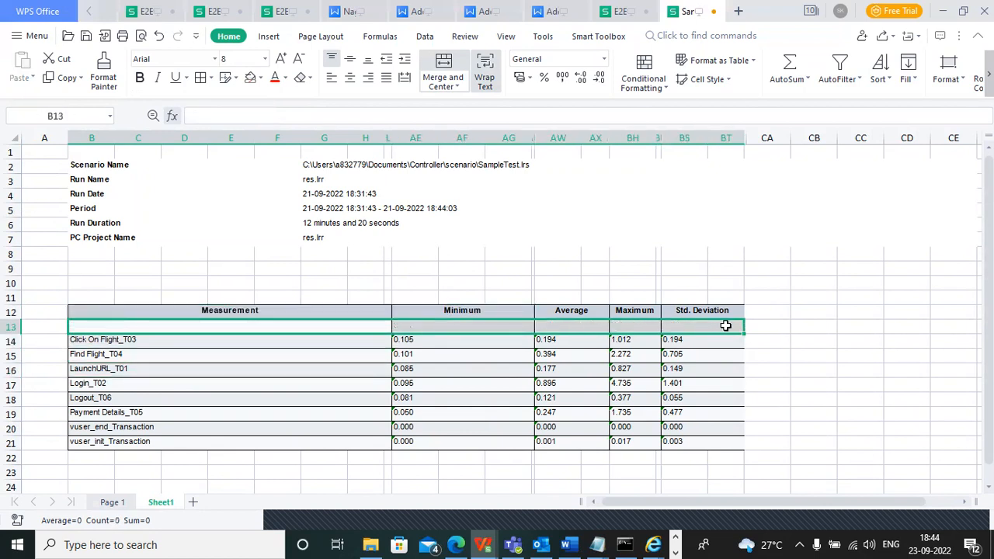
pyautogui.moveTo(97, 368); pyautogui.dragTo(171, 326)
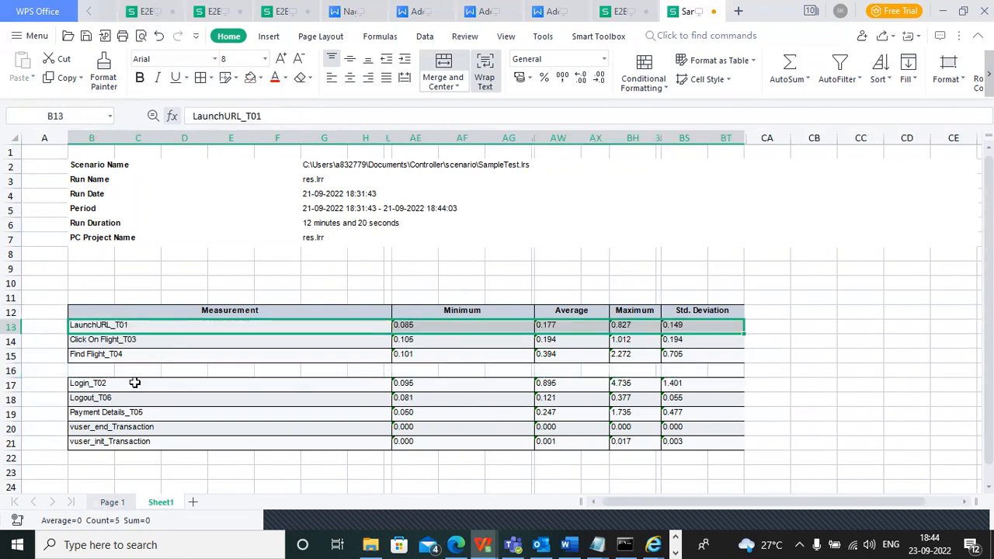
# Step: Insert a row below Click On Flight_T03 and move the Login_T02 row into it as row 15
pyautogui.moveTo(101, 384); pyautogui.dragTo(686, 382)
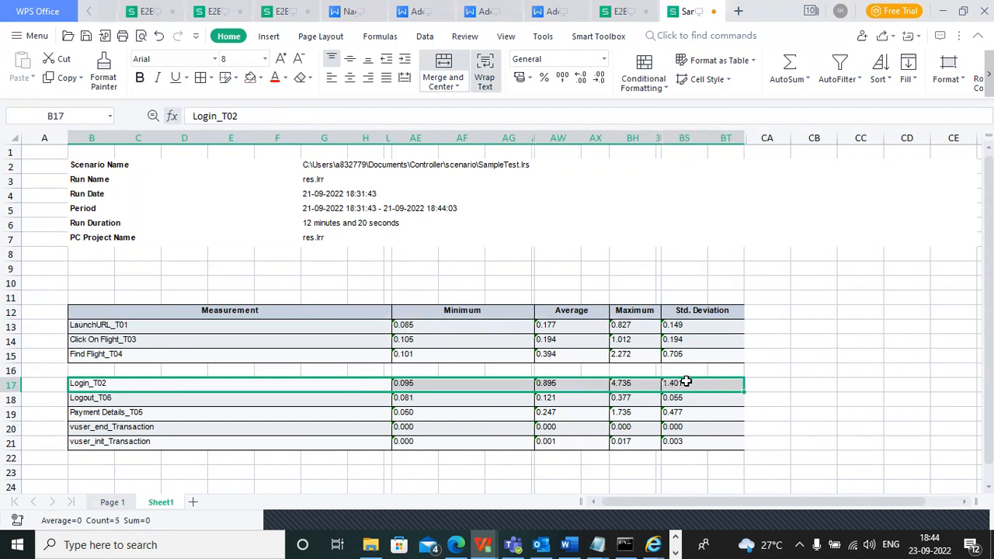
pyautogui.click(17, 340)
pyautogui.rightClick(17, 340)
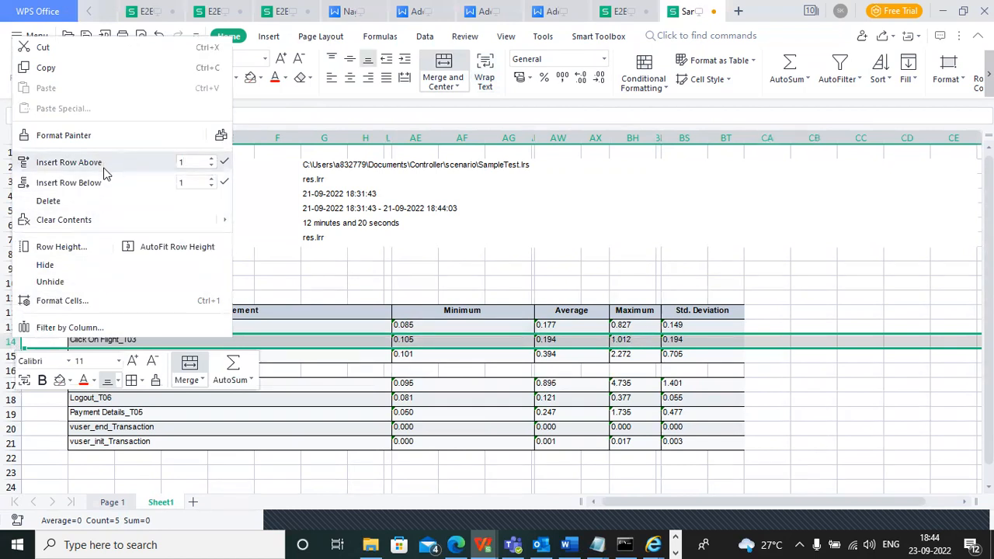
pyautogui.click(68, 182)
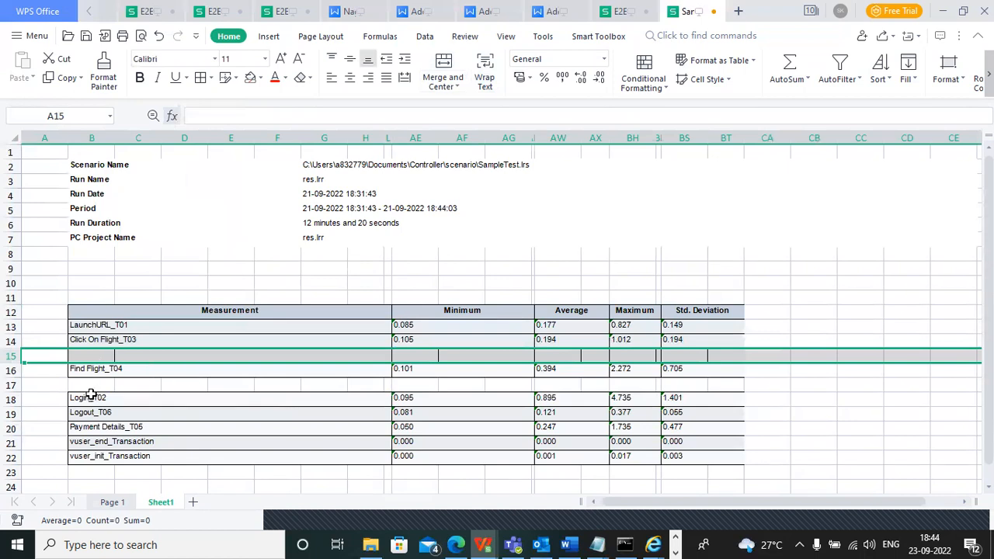
pyautogui.click(14, 400)
pyautogui.hotkey('ctrl', 'c')
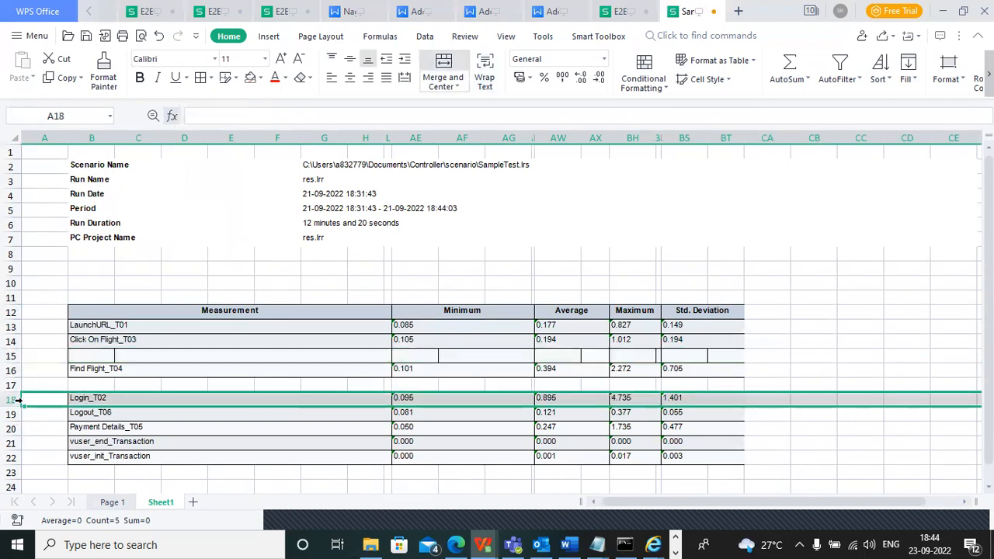
pyautogui.click(14, 356)
pyautogui.hotkey('ctrl', 'v')
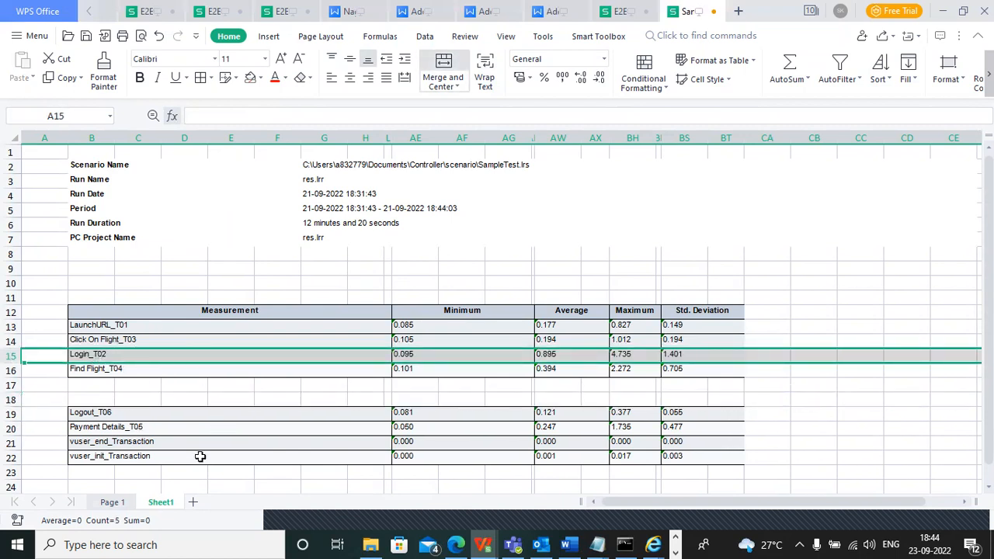
# Step: Insert a blank row directly below the Find Flight_T04 row
pyautogui.moveTo(70, 166); pyautogui.dragTo(688, 453)
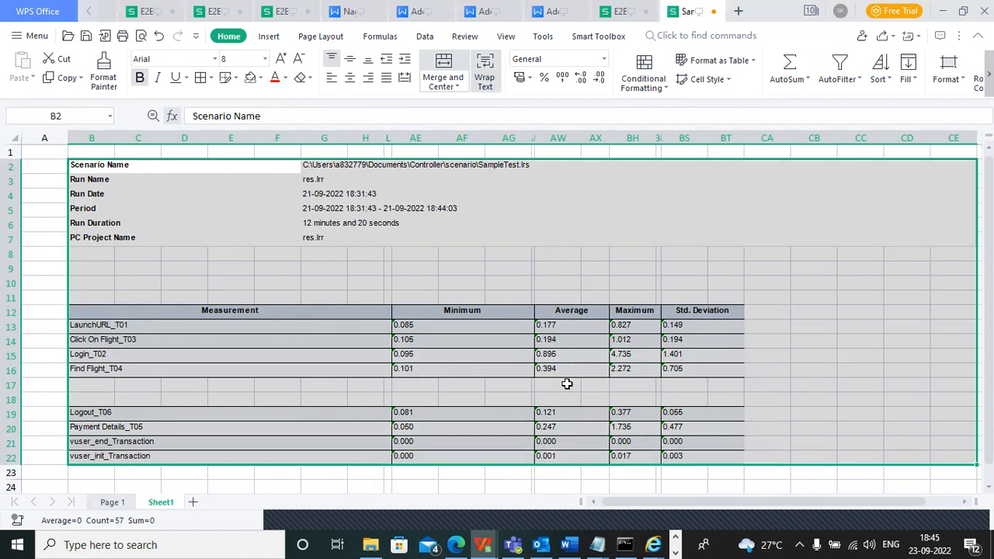
pyautogui.click(557, 483)
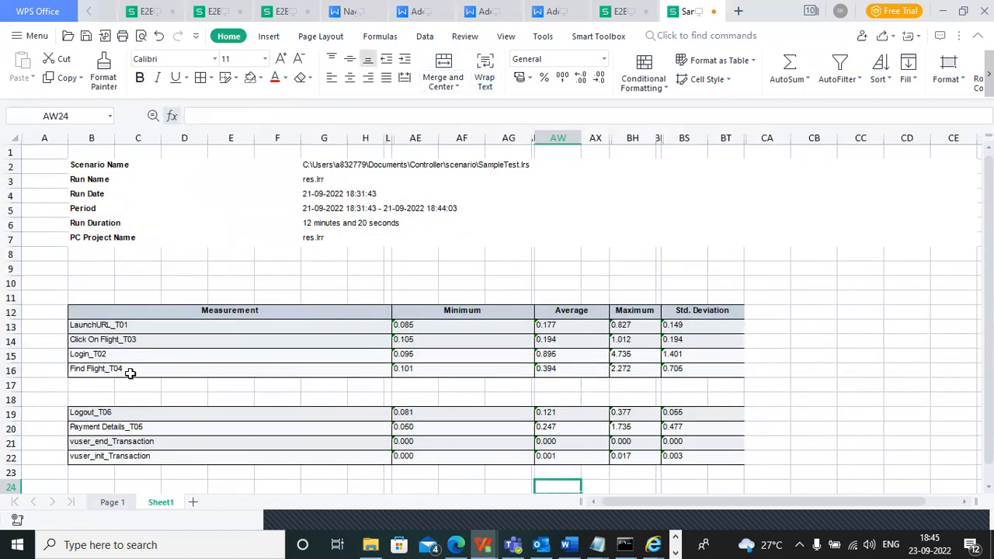
pyautogui.click(17, 370)
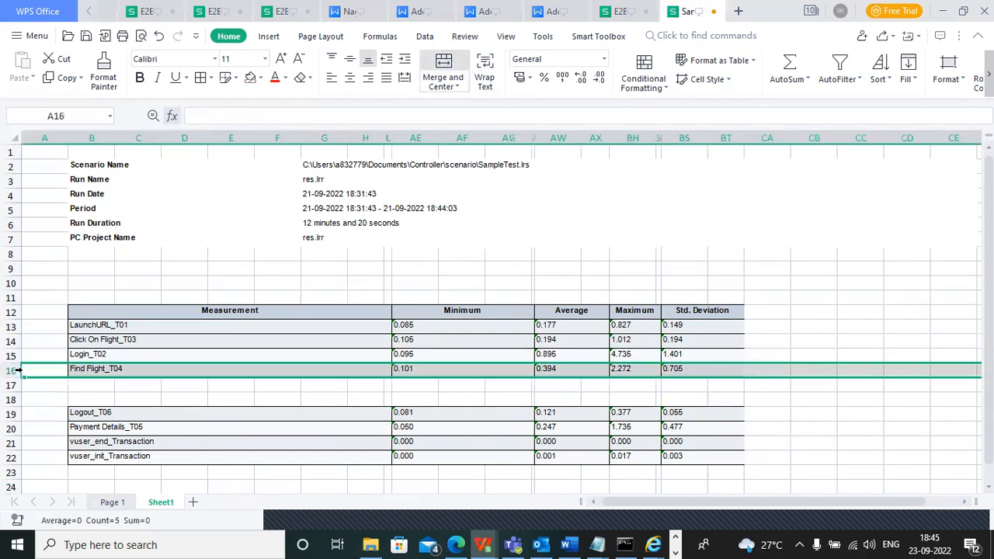
pyautogui.rightClick(17, 370)
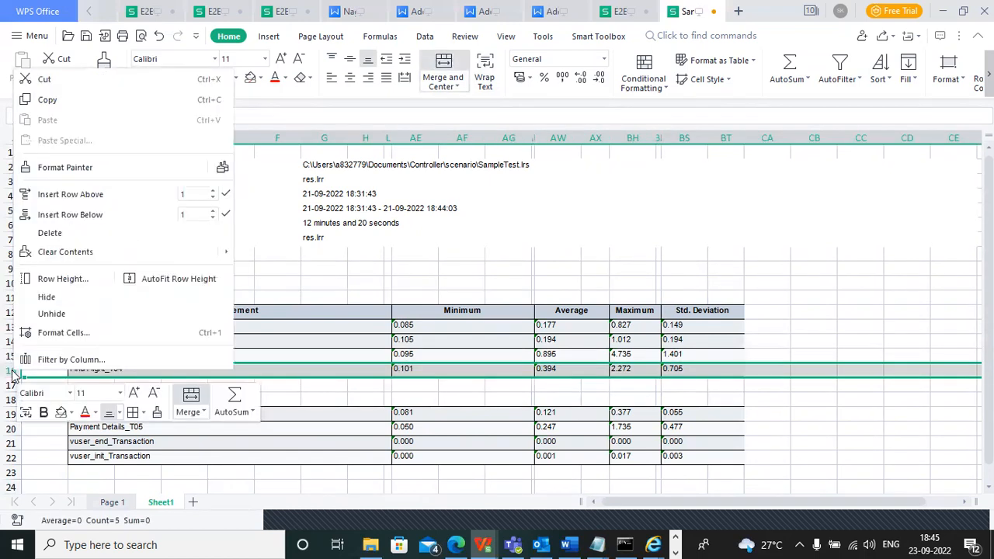
pyautogui.click(112, 218)
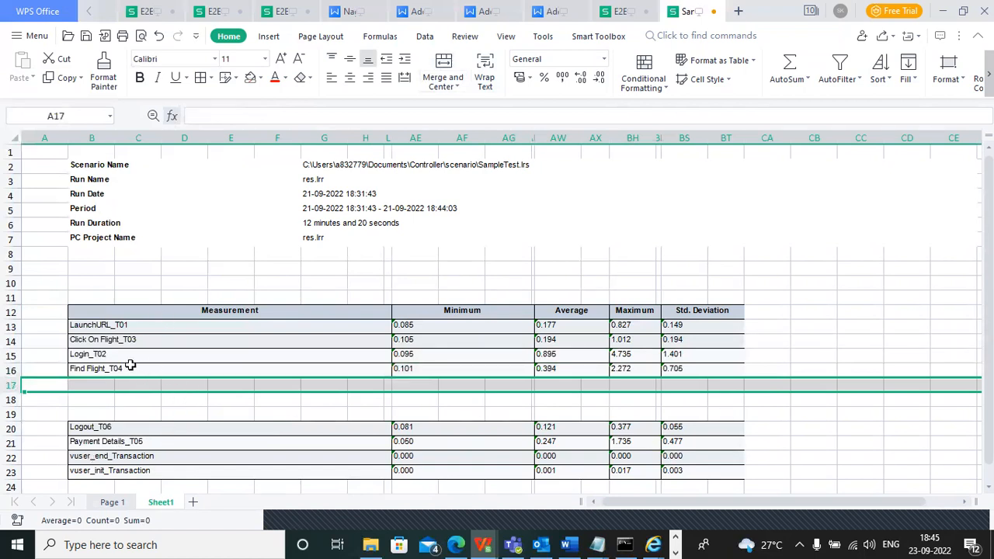
# Step: Try to move the Click On Flight_T03 row next to Login_T02 by cutting it and inserting the cut cells at row 15
pyautogui.click(15, 342)
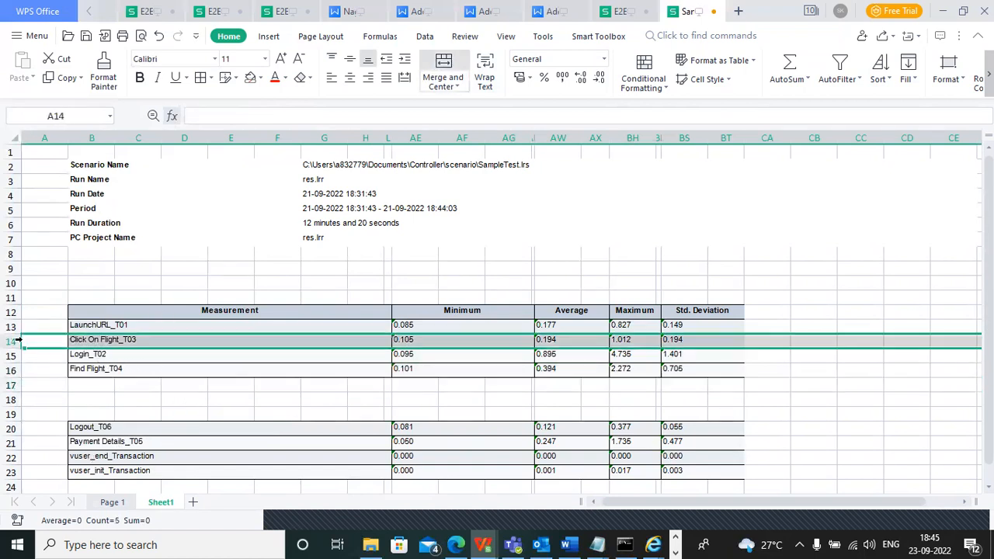
pyautogui.hotkey('ctrl', 'c')
pyautogui.click(16, 385)
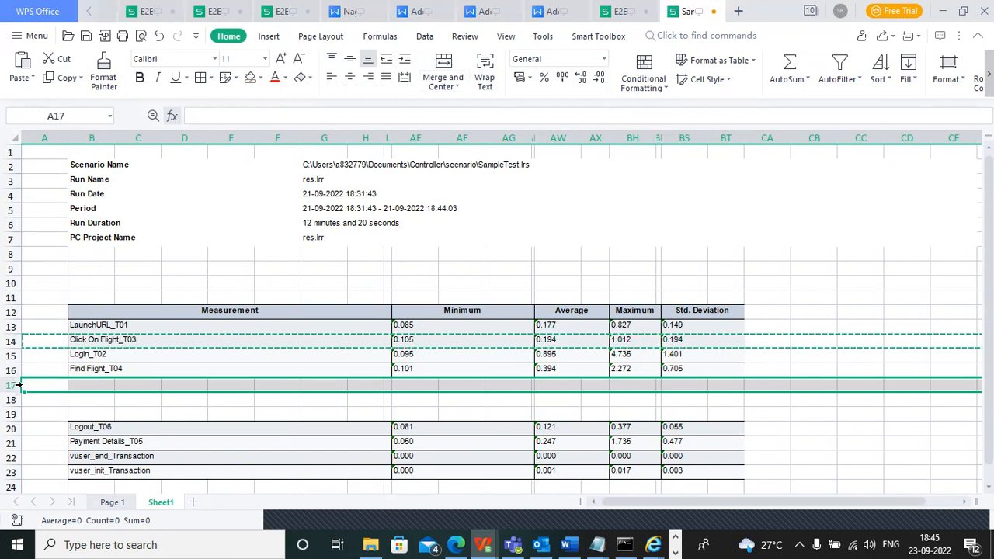
pyautogui.click(19, 385)
pyautogui.click(15, 356)
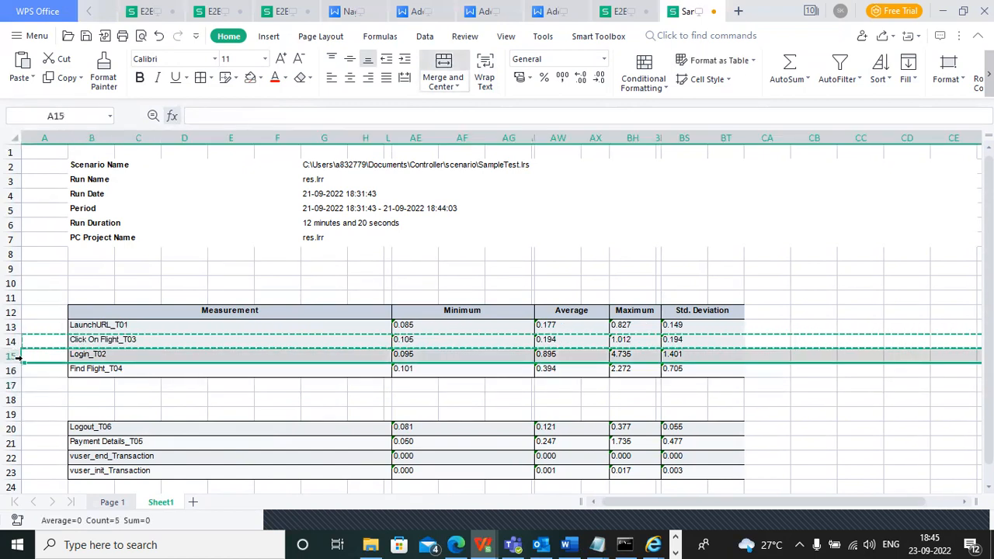
pyautogui.rightClick(16, 357)
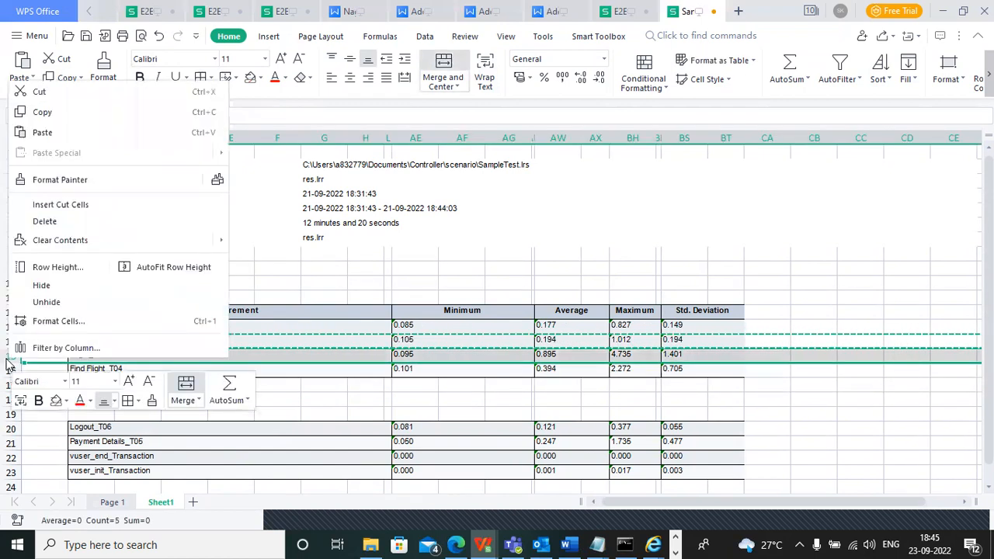
pyautogui.click(99, 207)
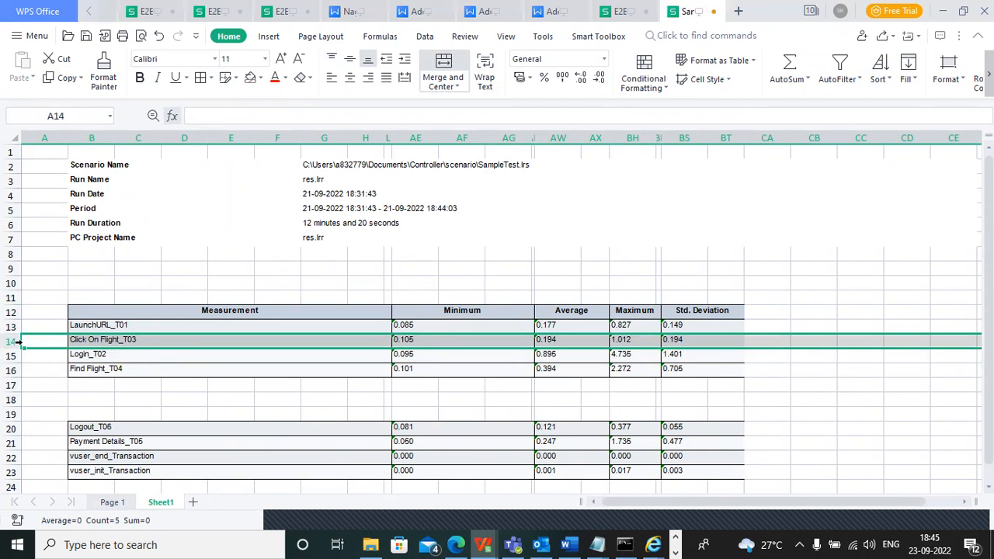
pyautogui.hotkey('ctrl', 'x')
pyautogui.click(15, 371)
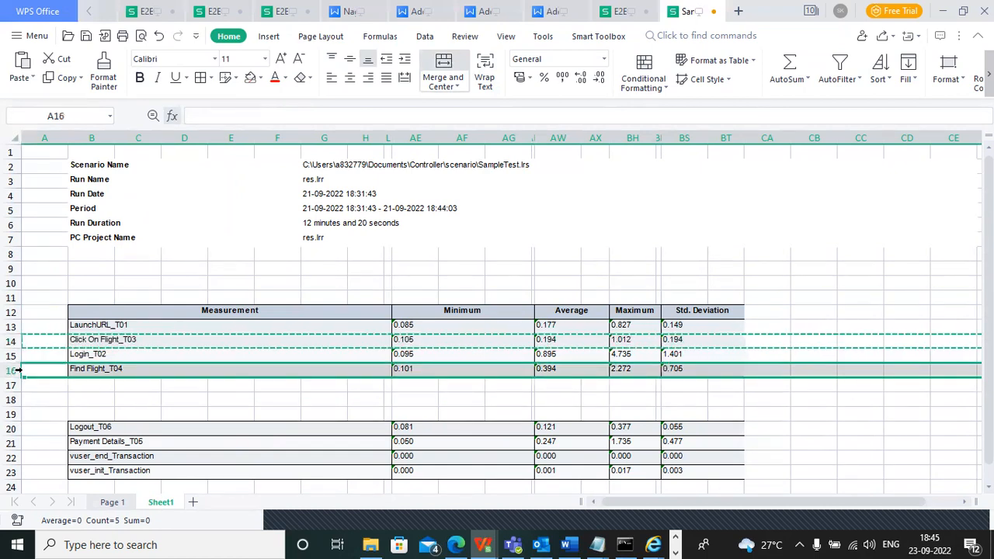
pyautogui.rightClick(14, 372)
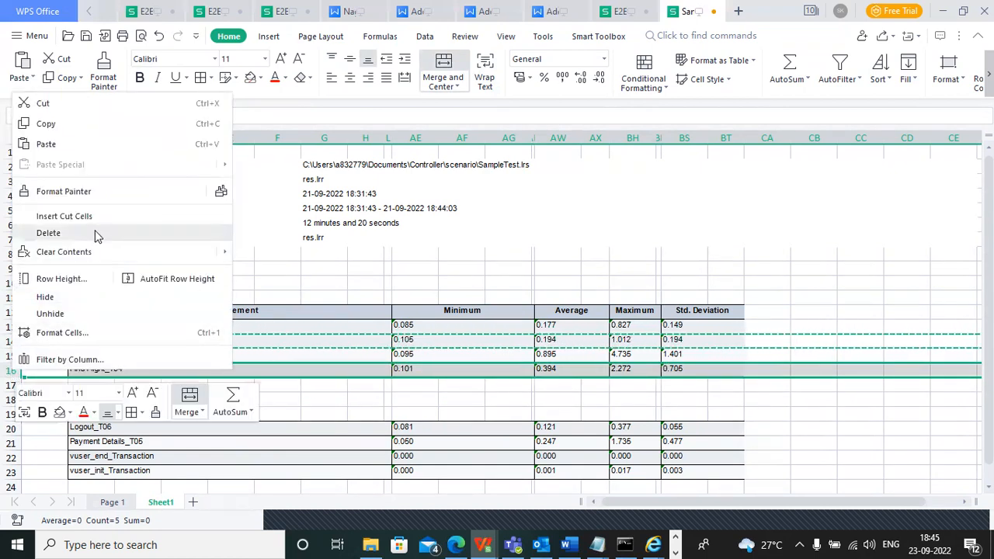
pyautogui.moveTo(94, 252)
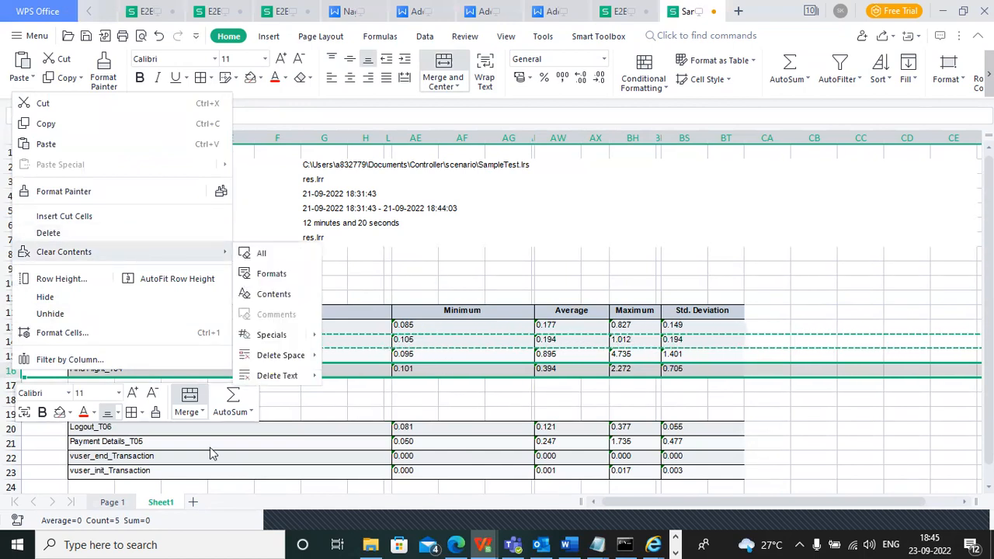
pyautogui.click(186, 429)
pyautogui.click(74, 359)
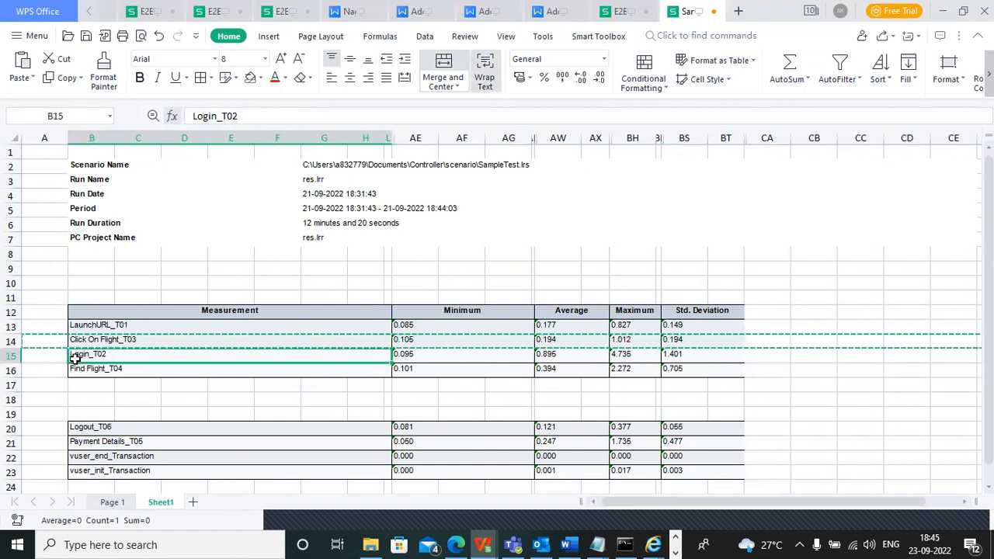
pyautogui.doubleClick(57, 399)
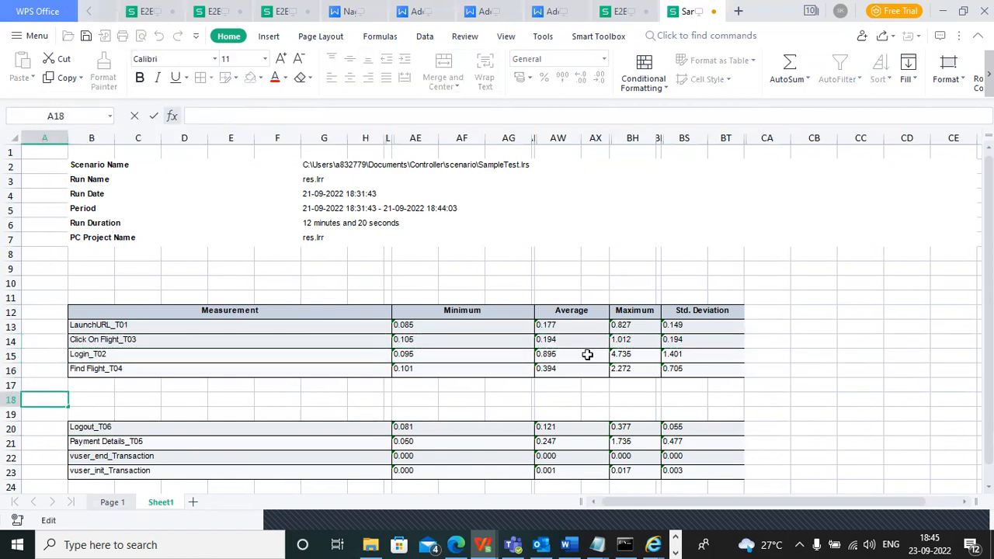
# Step: Clear the contents of the vuser_end_Transaction and vuser_init_Transaction rows at the end of the response time table
pyautogui.moveTo(573, 324); pyautogui.dragTo(579, 469)
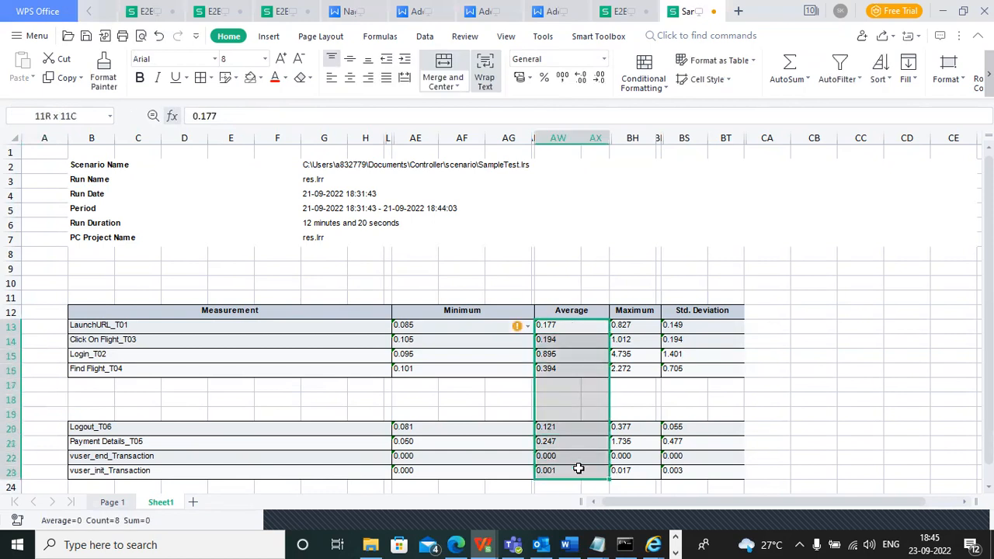
pyautogui.click(107, 459)
pyautogui.moveTo(107, 458); pyautogui.dragTo(710, 470)
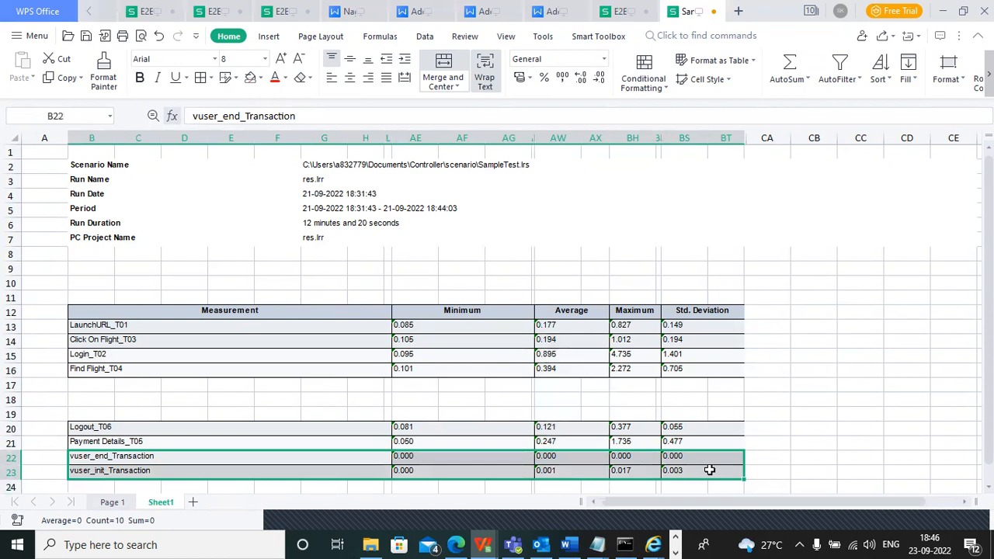
pyautogui.press('Delete')
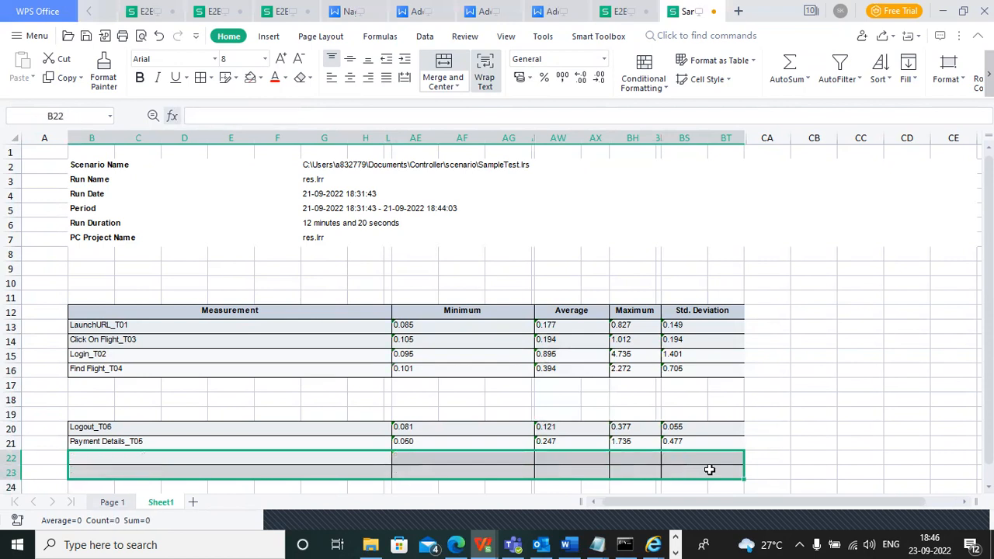
pyautogui.click(257, 384)
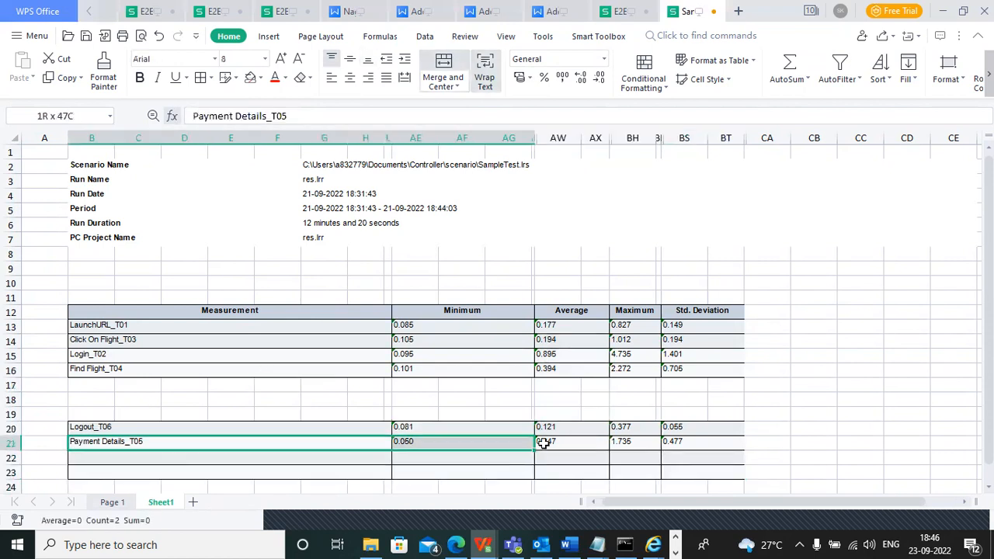